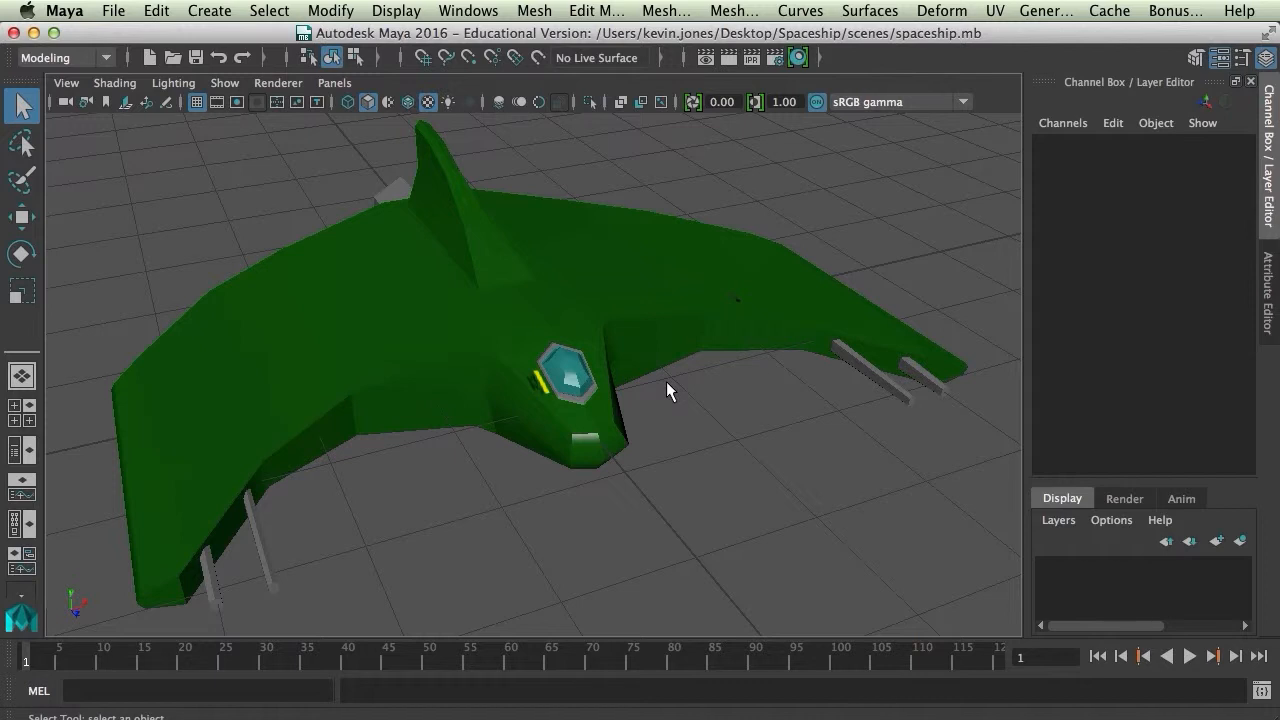
# Step: Select the spaceship mesh and make sure fbxmaya.bundle is set to Loaded and Auto load in the Plug-in Manager
pyautogui.click(541, 304)
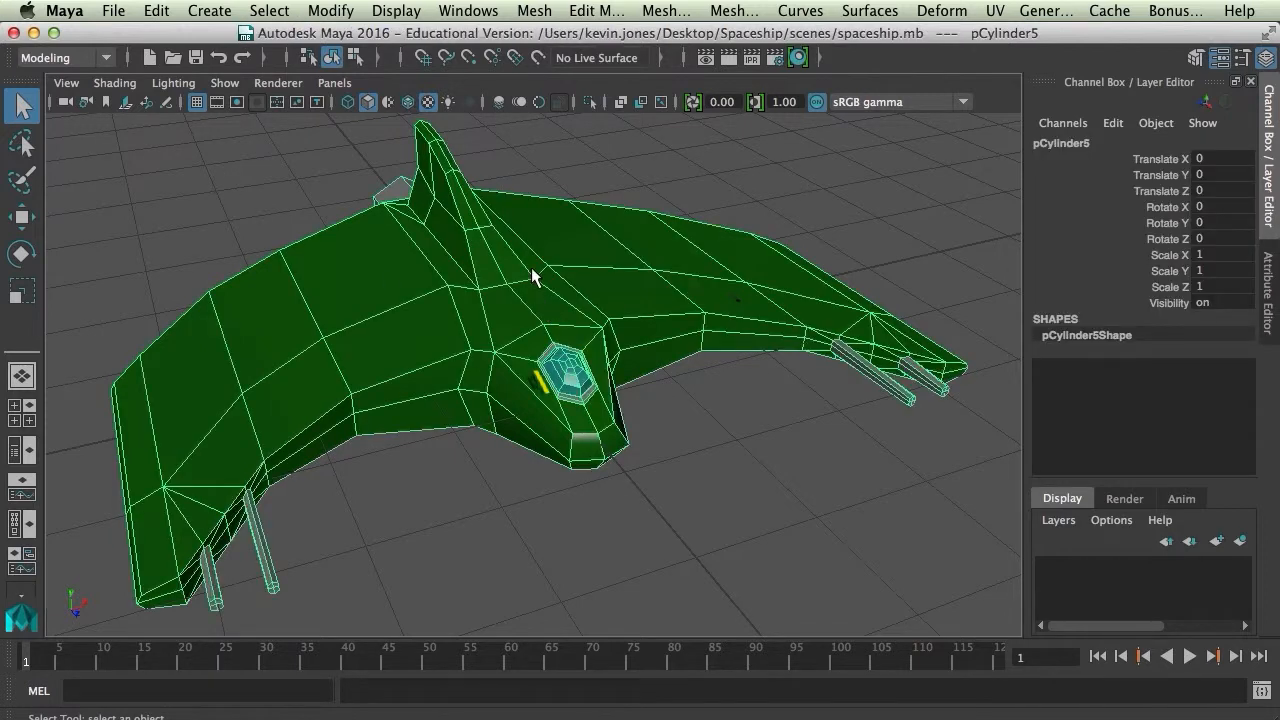
pyautogui.click(469, 12)
pyautogui.moveTo(567, 146)
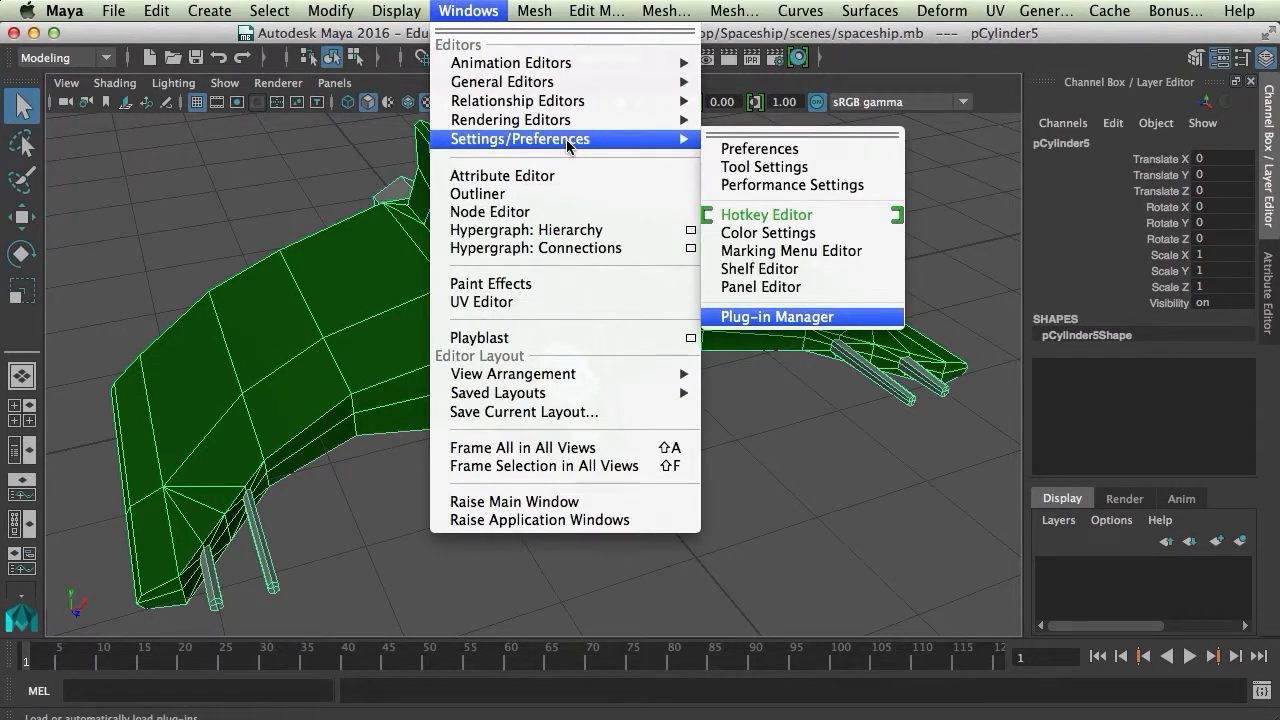
pyautogui.click(792, 318)
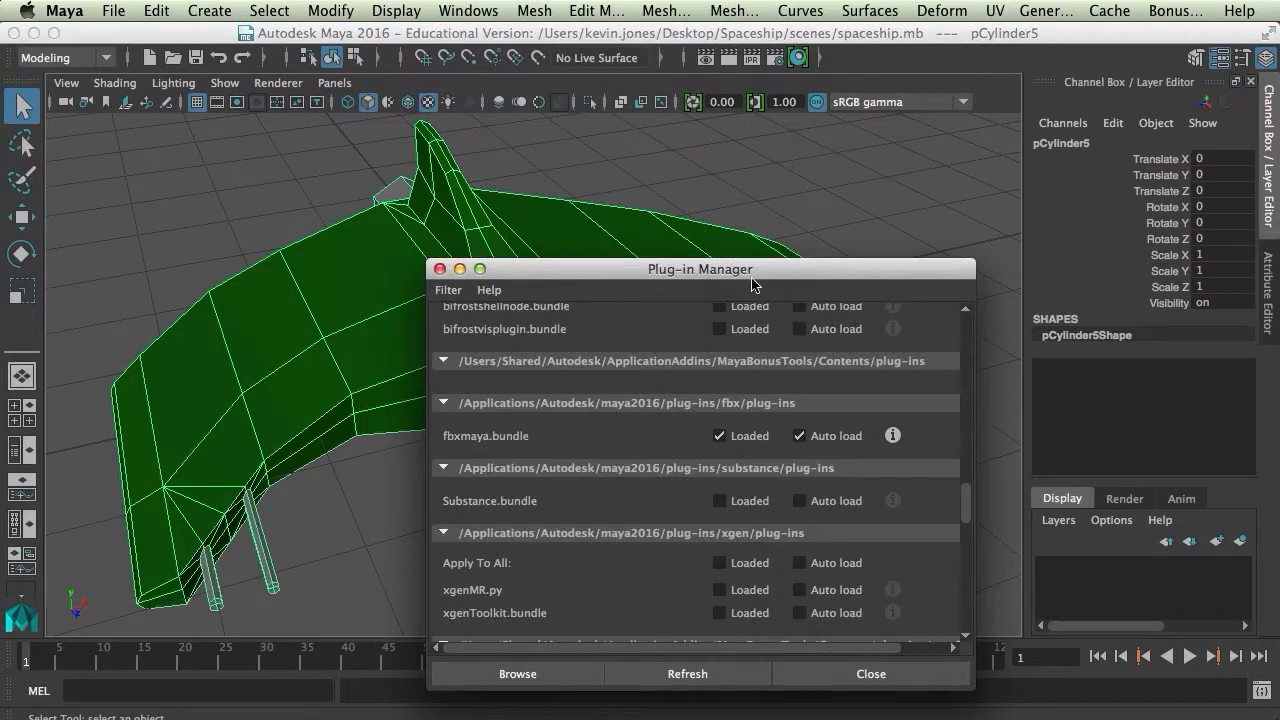
pyautogui.moveTo(748, 268); pyautogui.dragTo(684, 92)
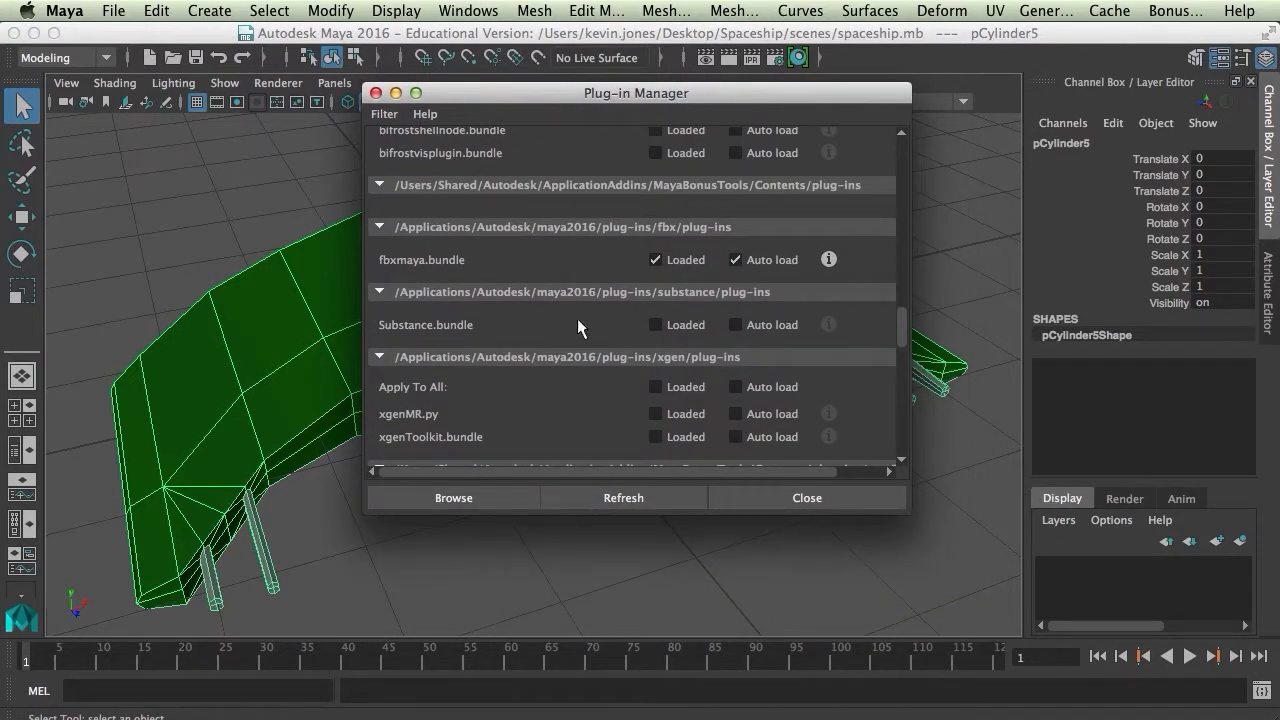
pyautogui.moveTo(906, 325)
pyautogui.mouseDown()
pyautogui.moveTo(897, 168)
pyautogui.moveTo(908, 322)
pyautogui.mouseUp()
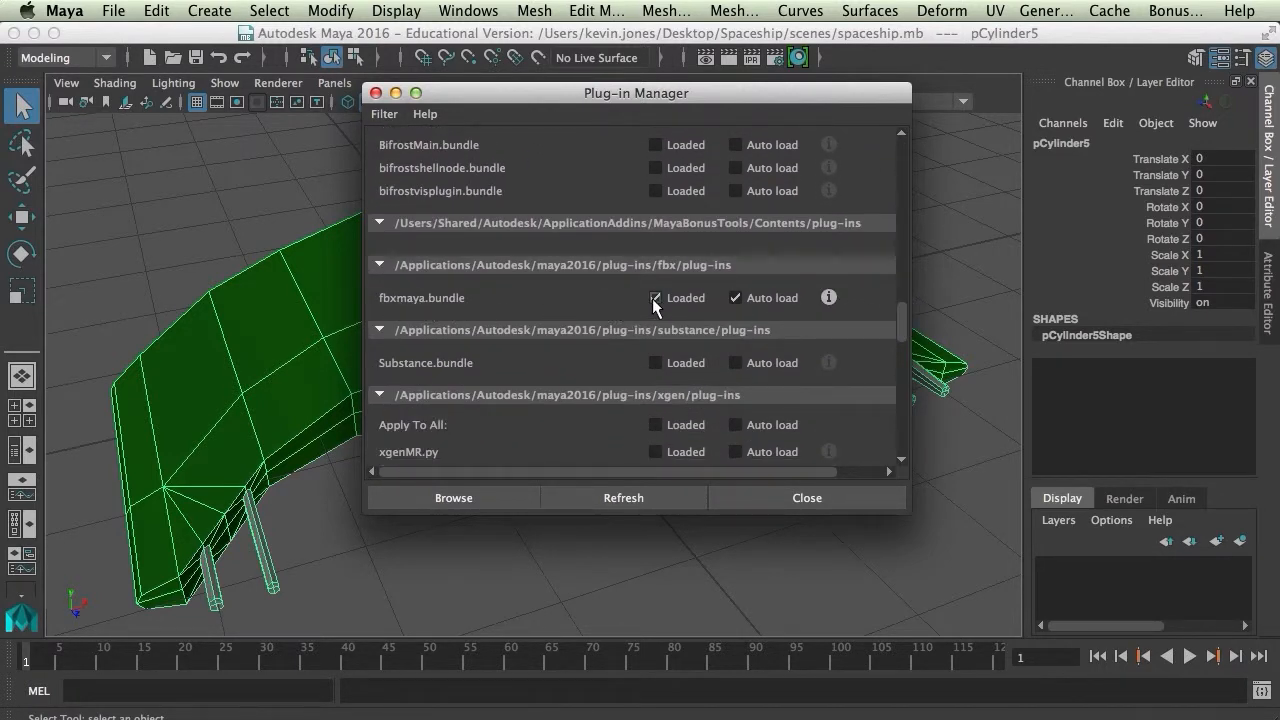
pyautogui.click(736, 298)
pyautogui.click(788, 498)
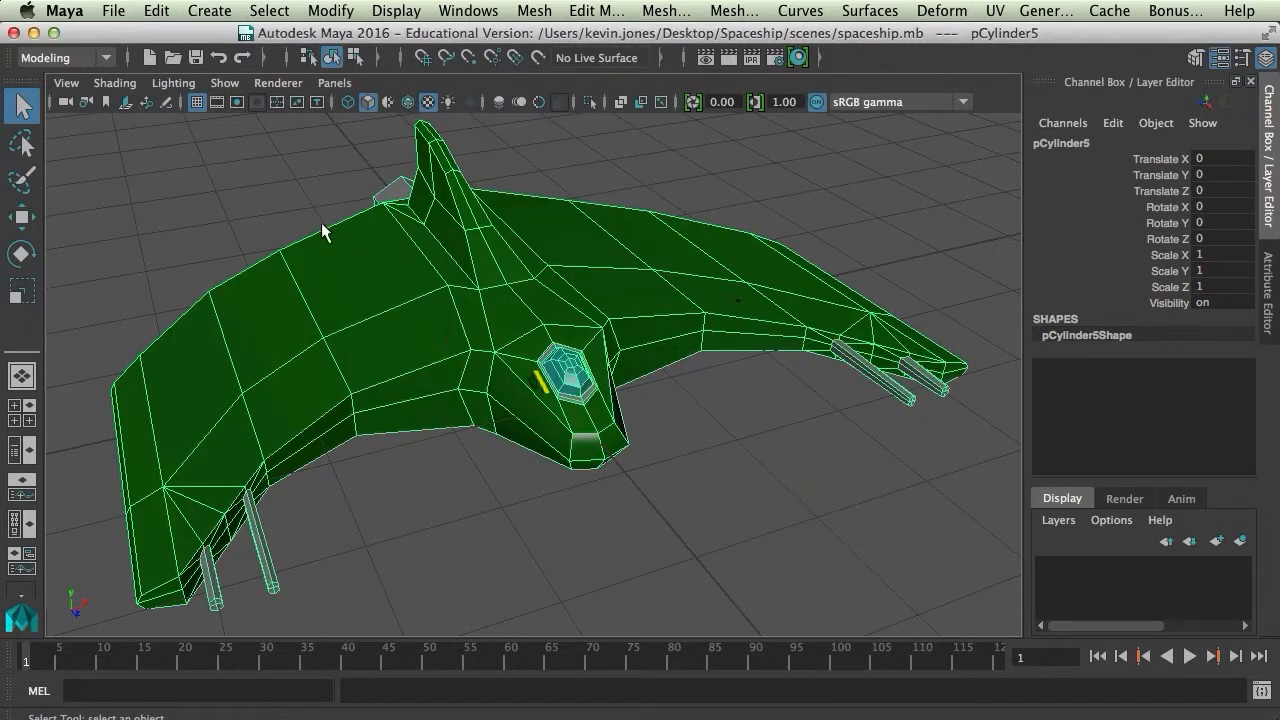
# Step: Start an Export Selection of the spaceship mesh with FBX export as the file type
pyautogui.click(116, 14)
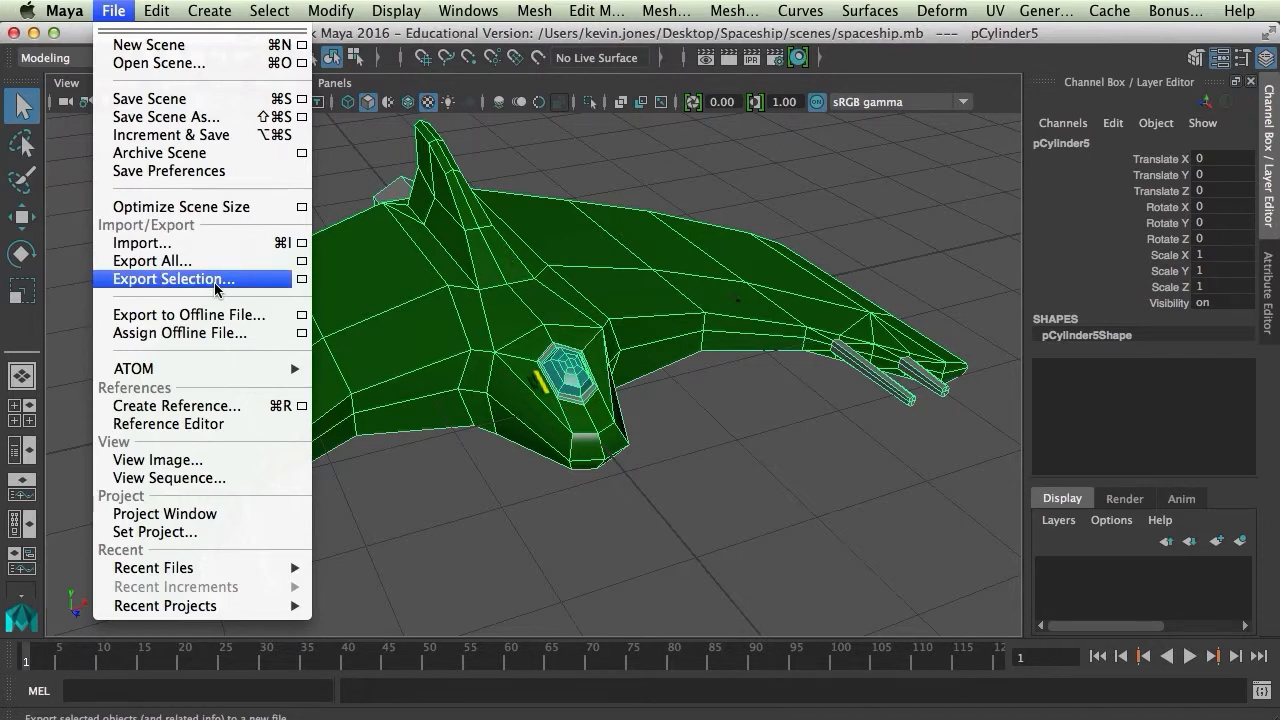
pyautogui.click(302, 287)
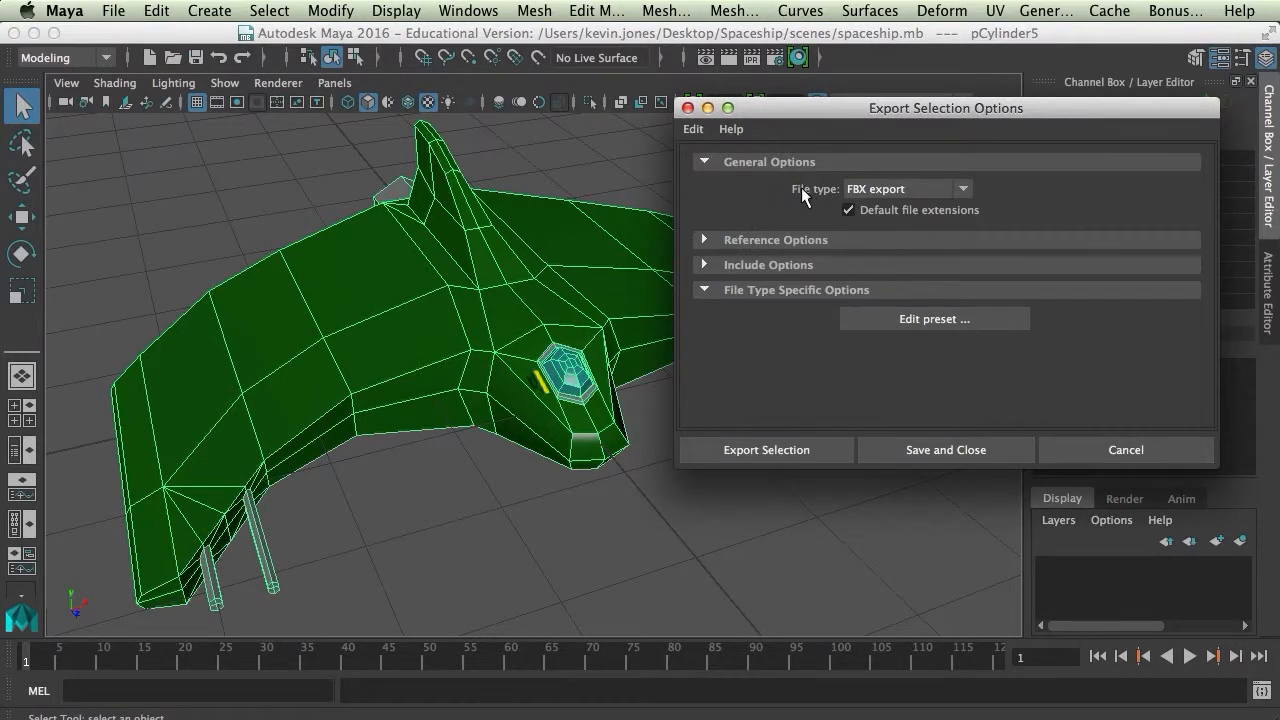
pyautogui.click(925, 189)
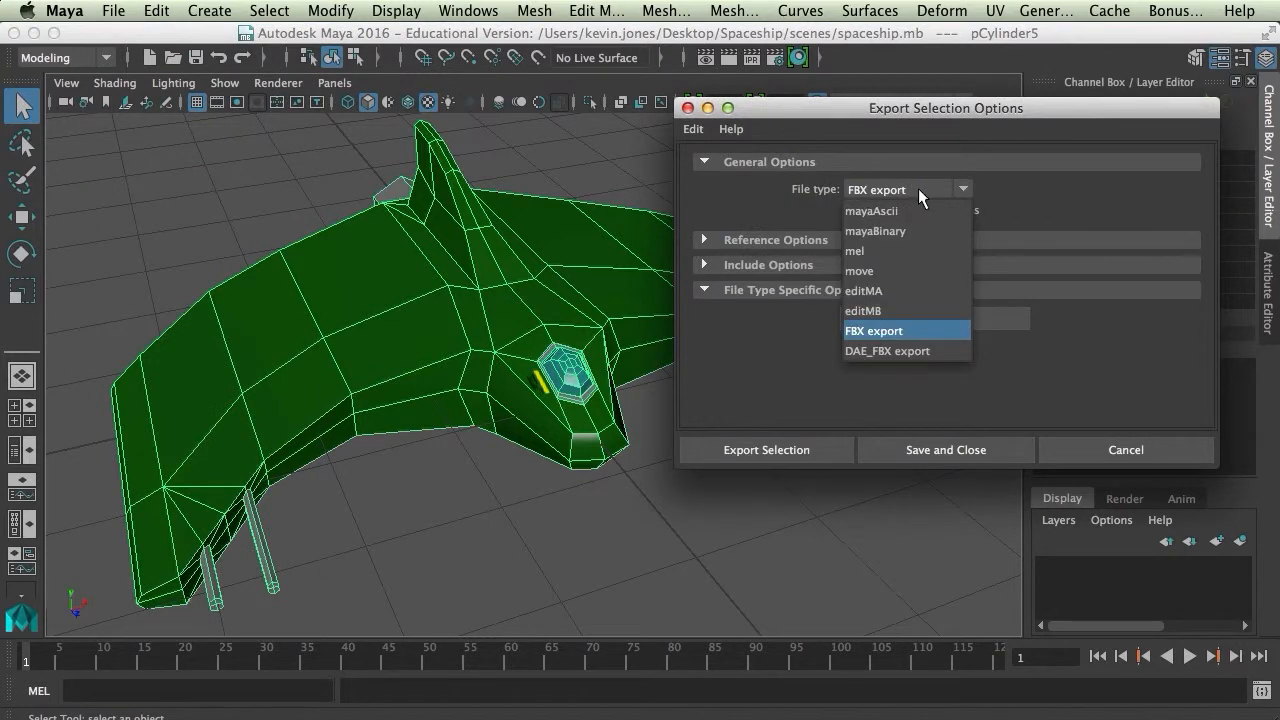
pyautogui.click(882, 332)
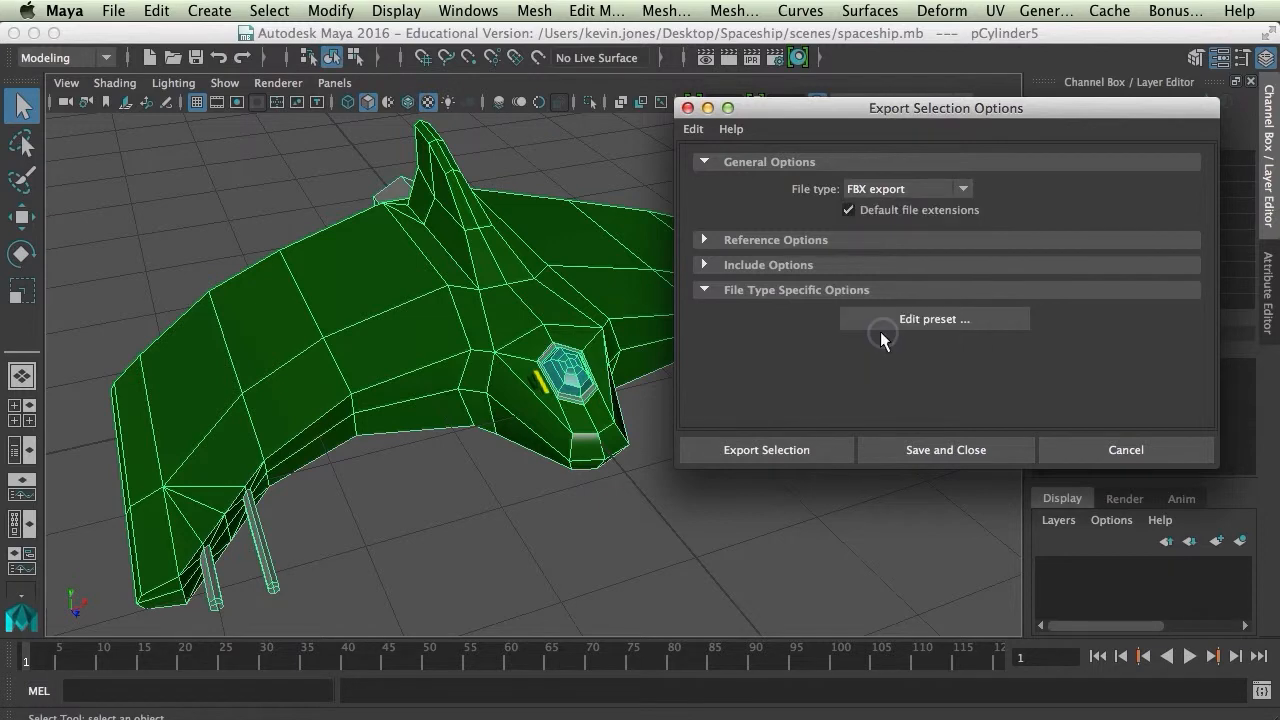
pyautogui.click(787, 451)
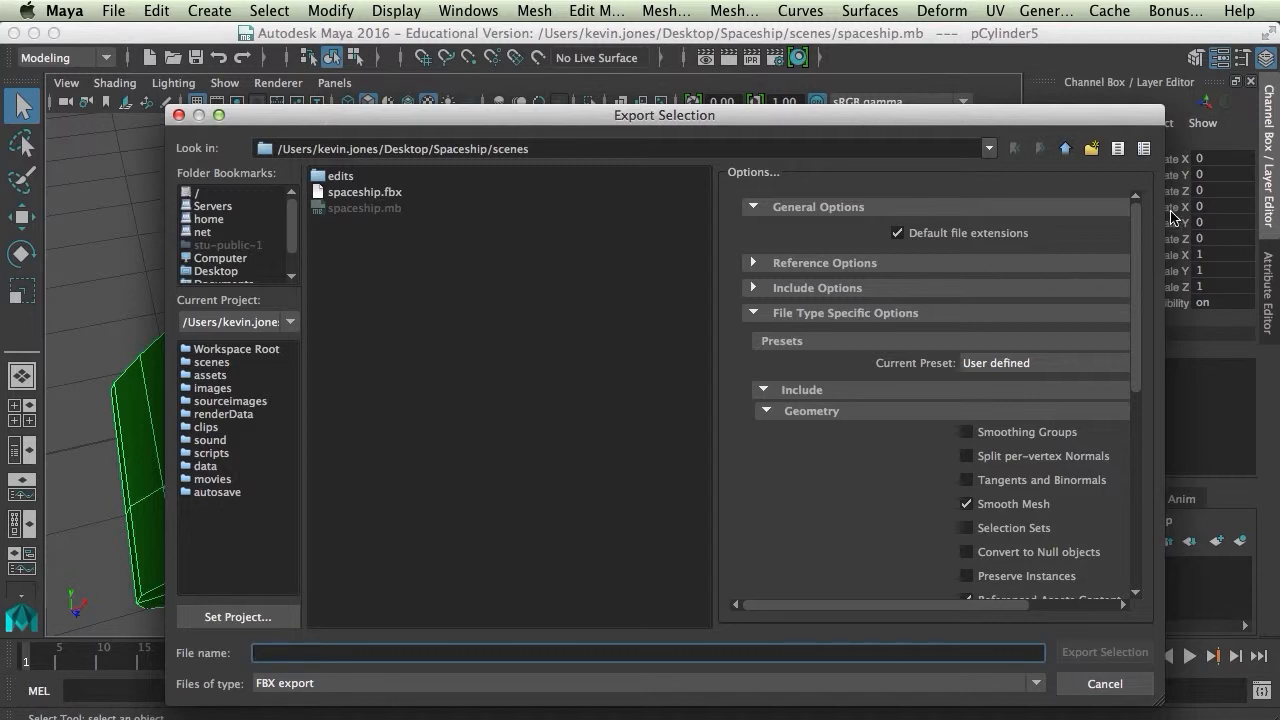
# Step: Set the FBX export's file units to be converted to Millimeters in the advanced unit options
pyautogui.click(803, 413)
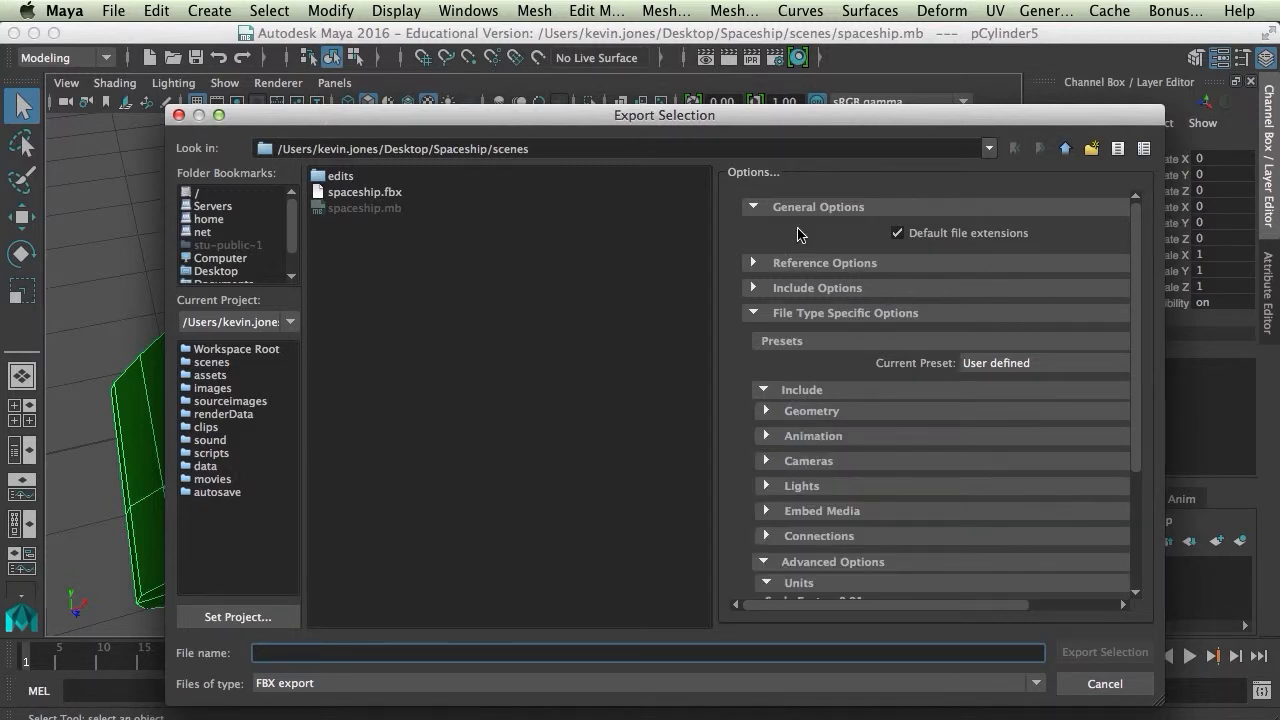
pyautogui.moveTo(1137, 317); pyautogui.dragTo(1140, 426)
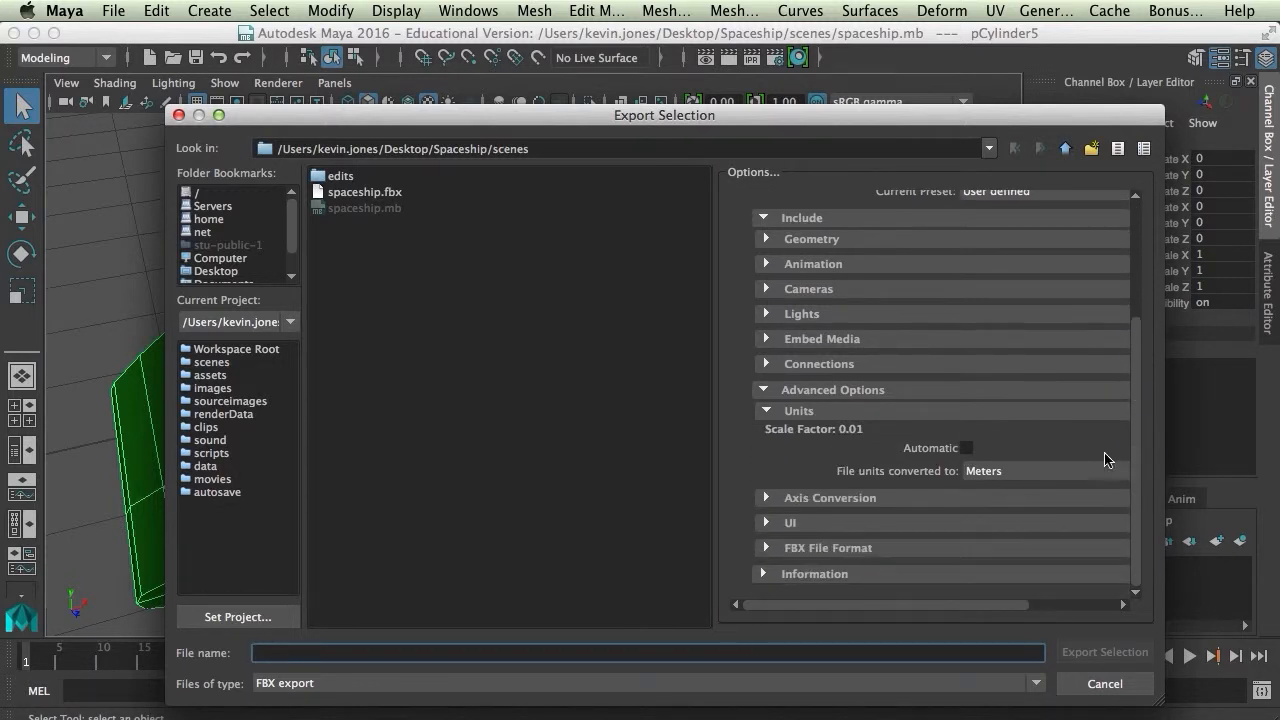
pyautogui.click(766, 393)
pyautogui.click(763, 550)
pyautogui.scroll(-5, 787, 524)
pyautogui.click(984, 471)
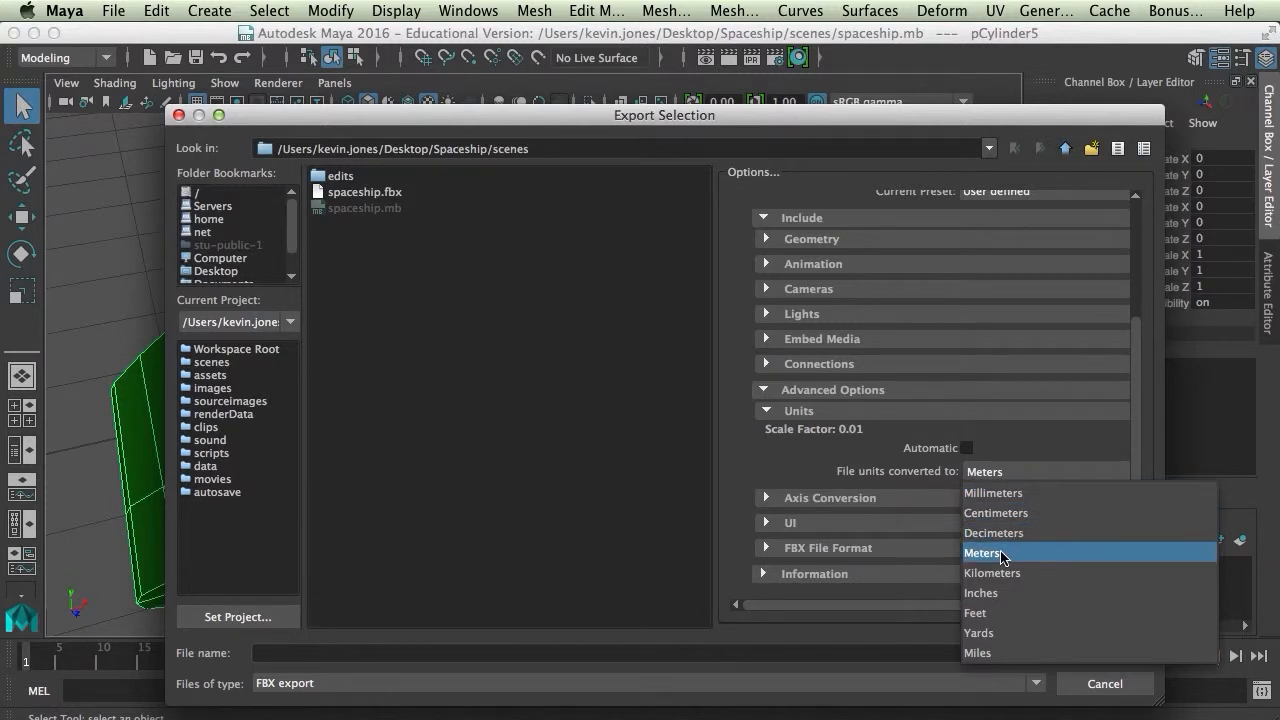
pyautogui.click(997, 493)
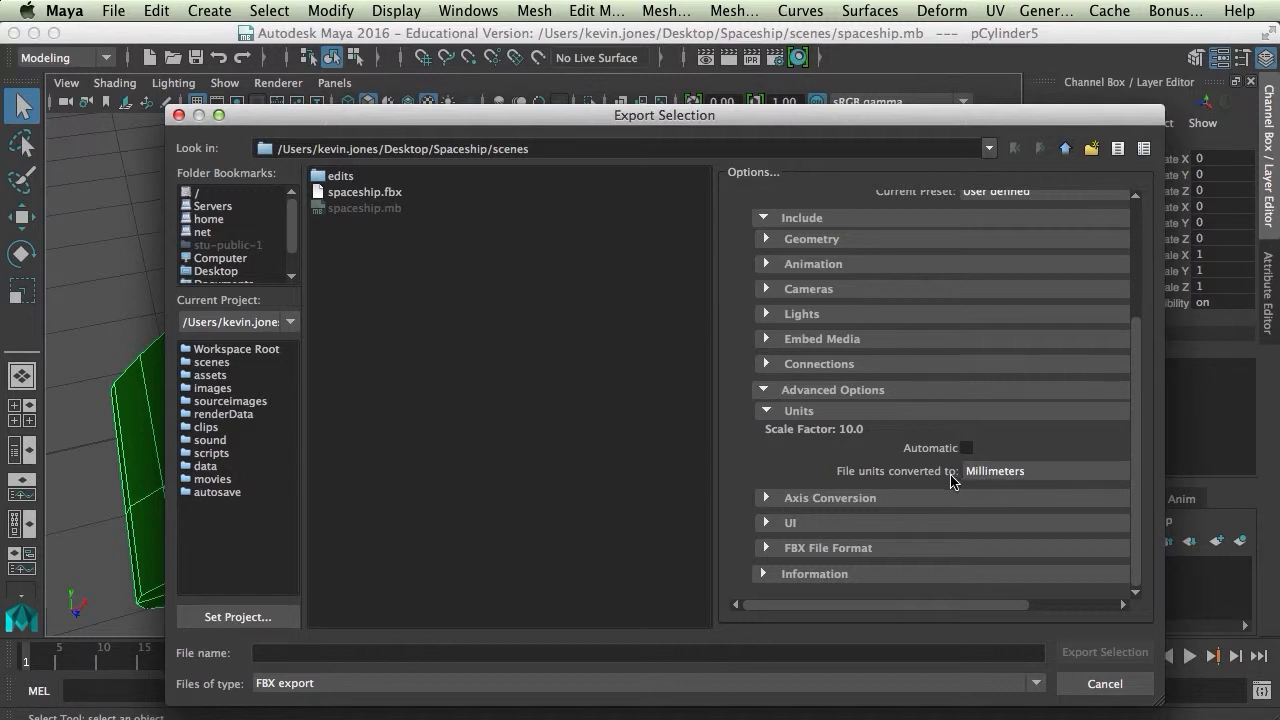
# Step: Export the selection as spaceship.fbx in the Spaceship/scenes folder, replacing the existing file
pyautogui.click(370, 195)
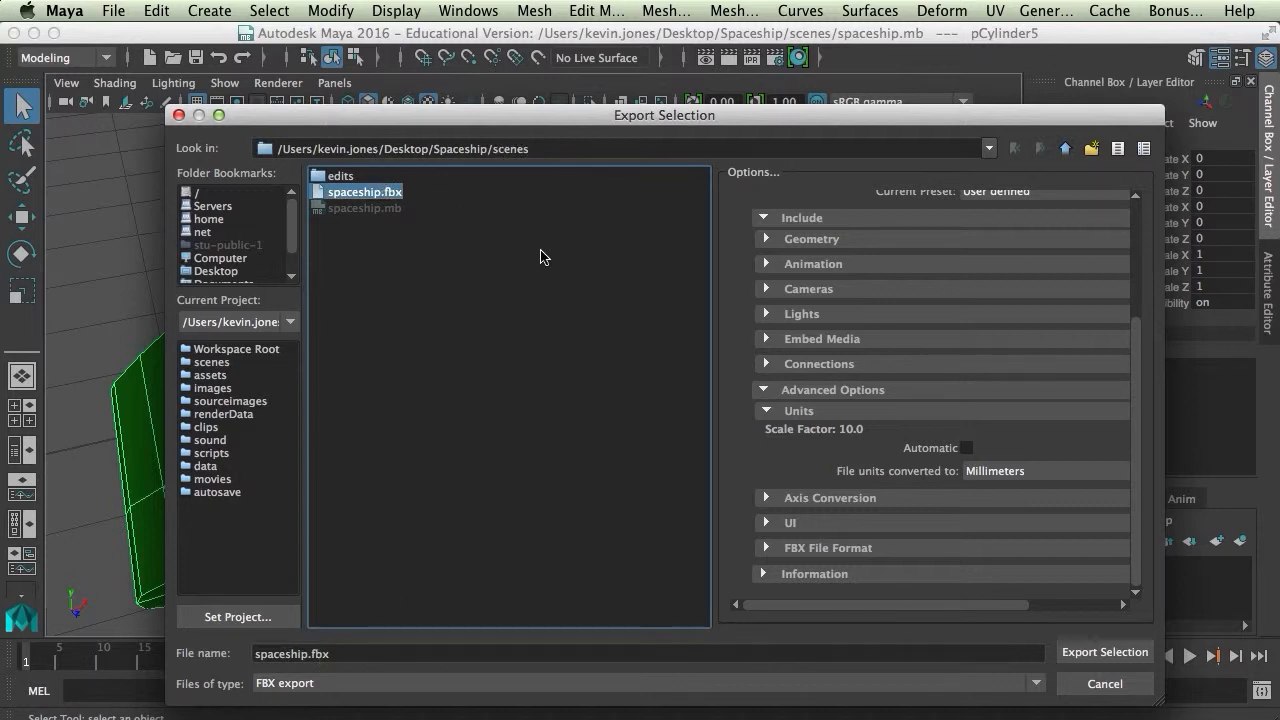
pyautogui.click(1095, 655)
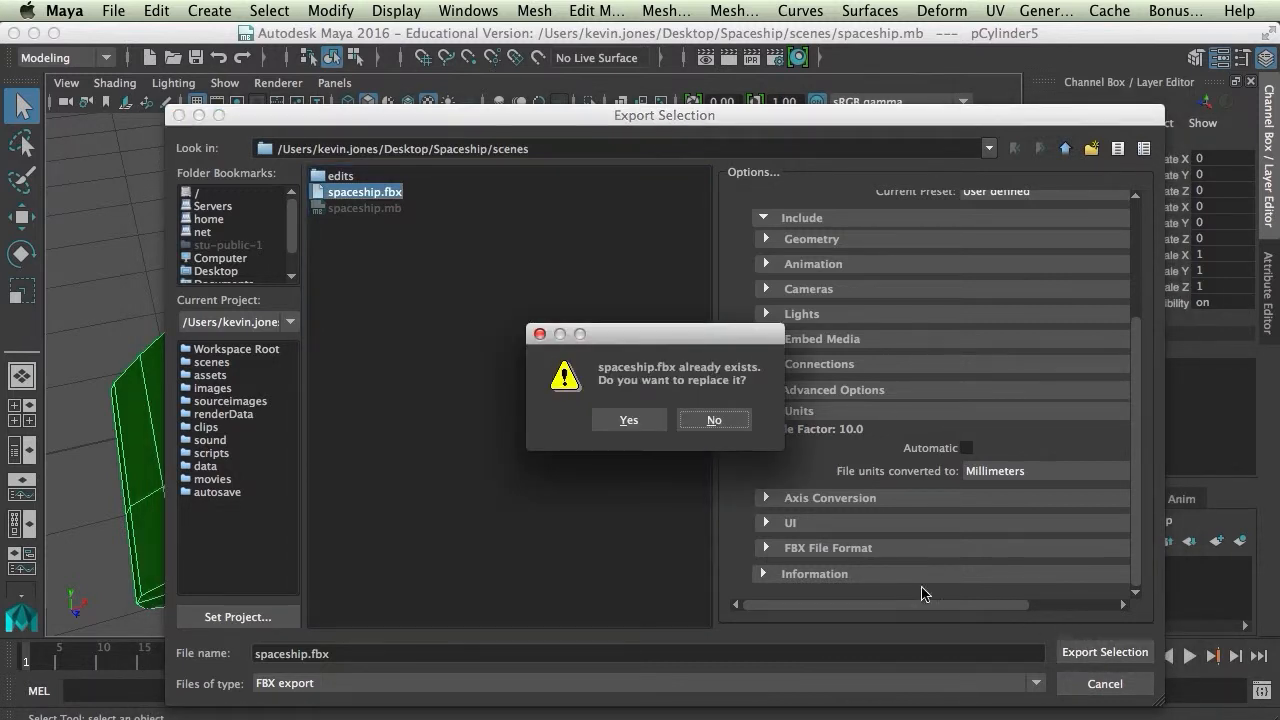
pyautogui.click(645, 420)
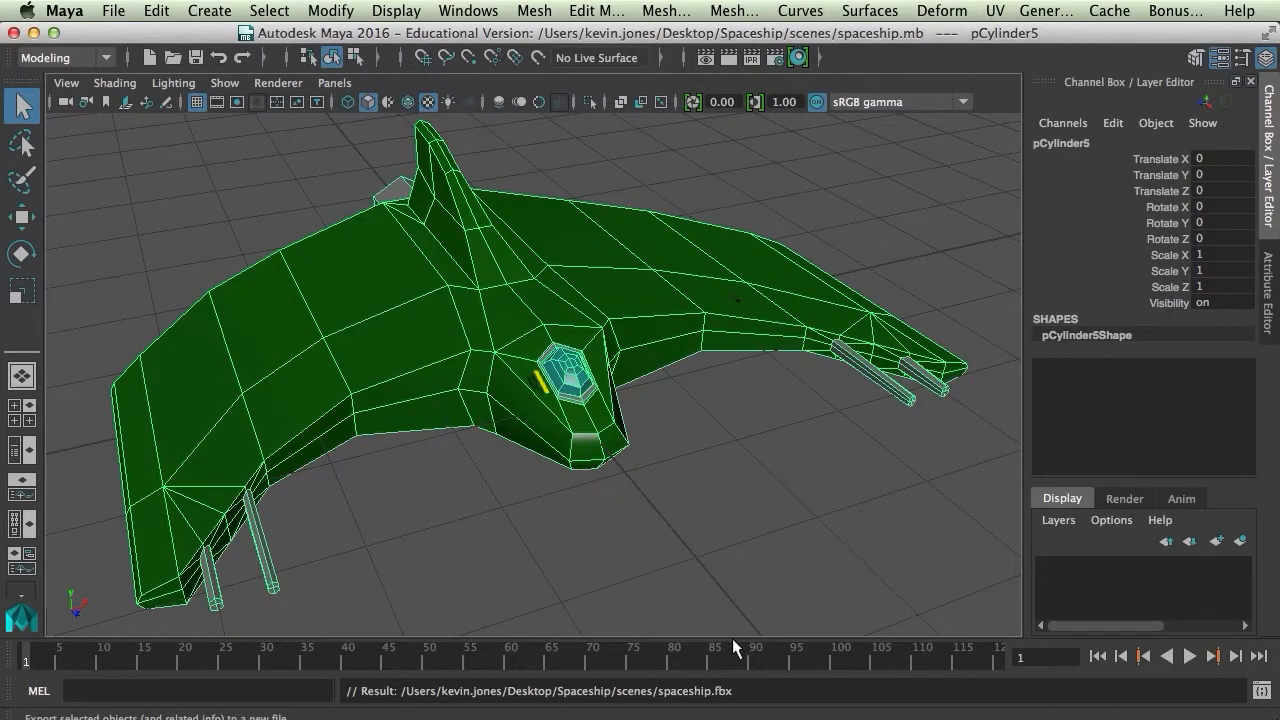
# Step: Switch to Unity and delete the old spaceship object from the Done_Main scene
pyautogui.click(829, 716)
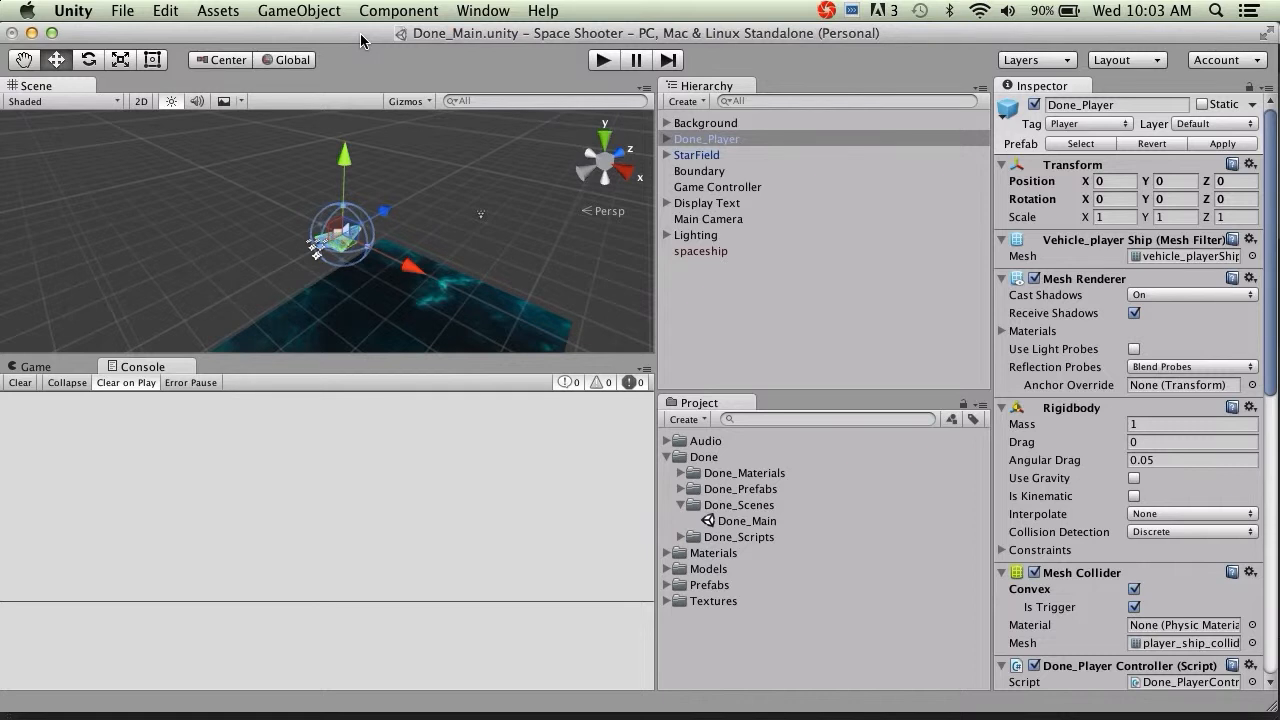
pyautogui.click(693, 250)
pyautogui.press('super+BackSpace')
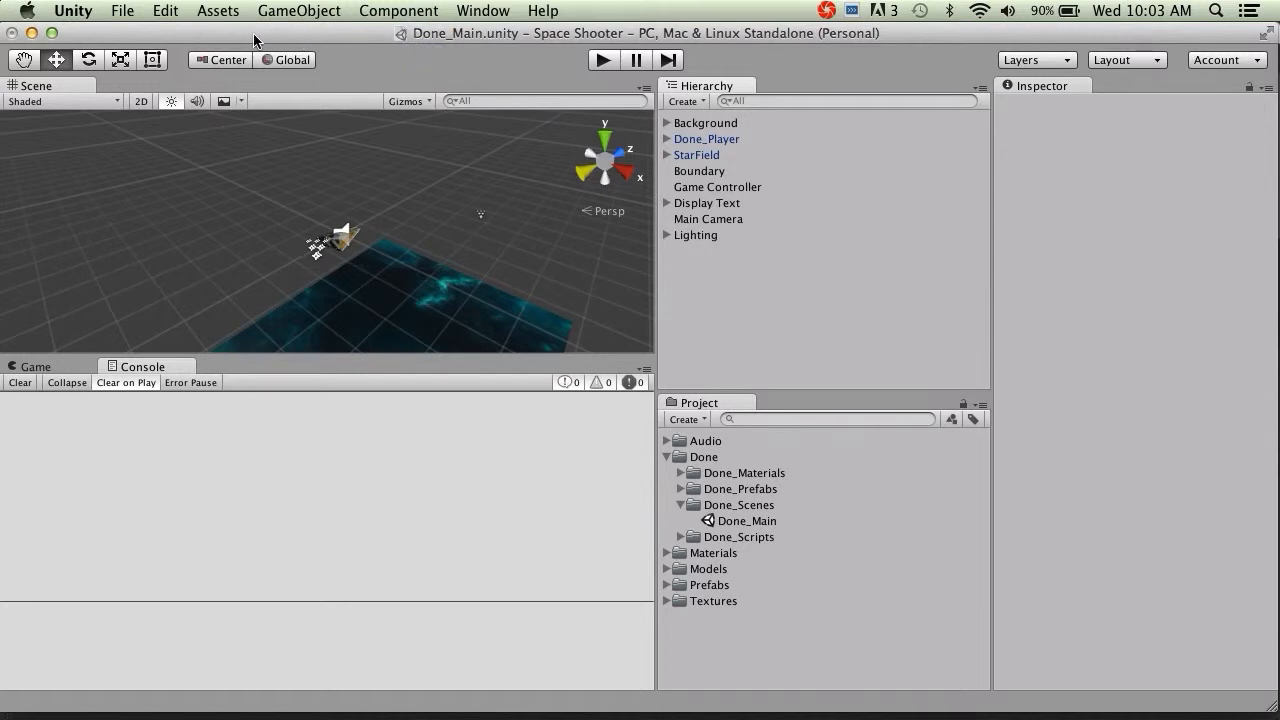
# Step: Import spaceship.fbx from the Desktop's Spaceship/scenes folder as a new asset
pyautogui.click(220, 12)
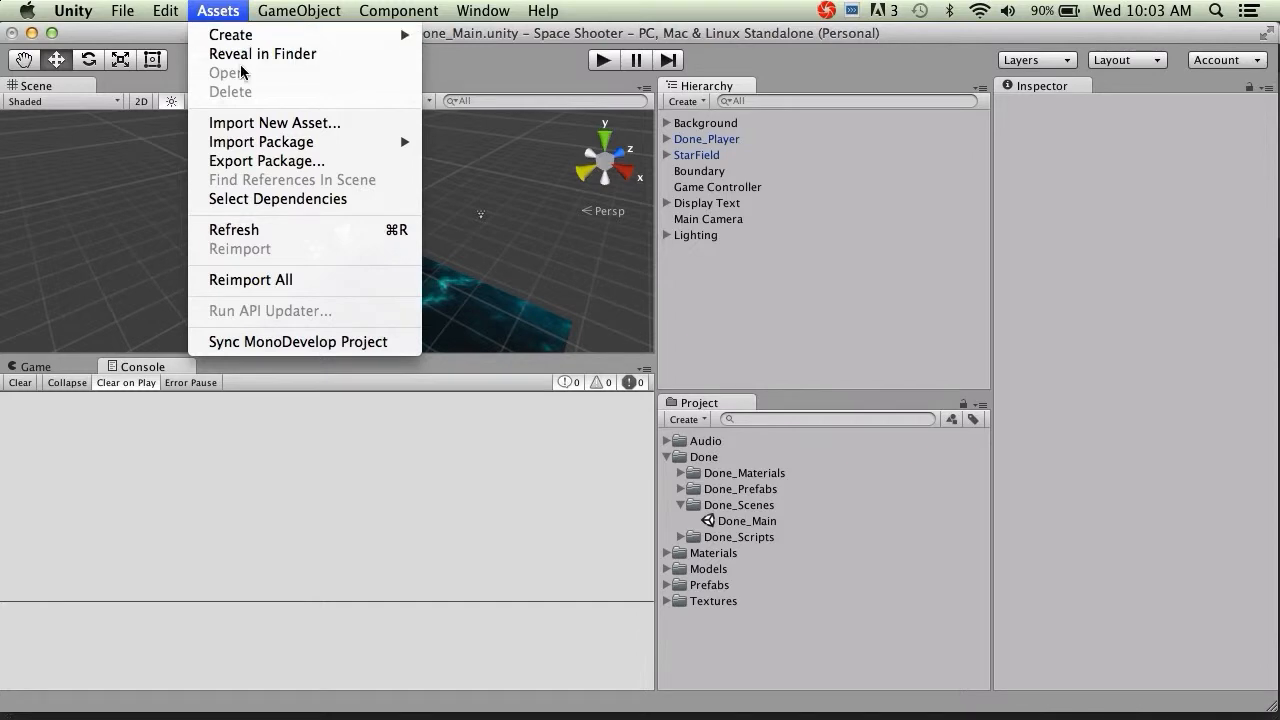
pyautogui.click(276, 124)
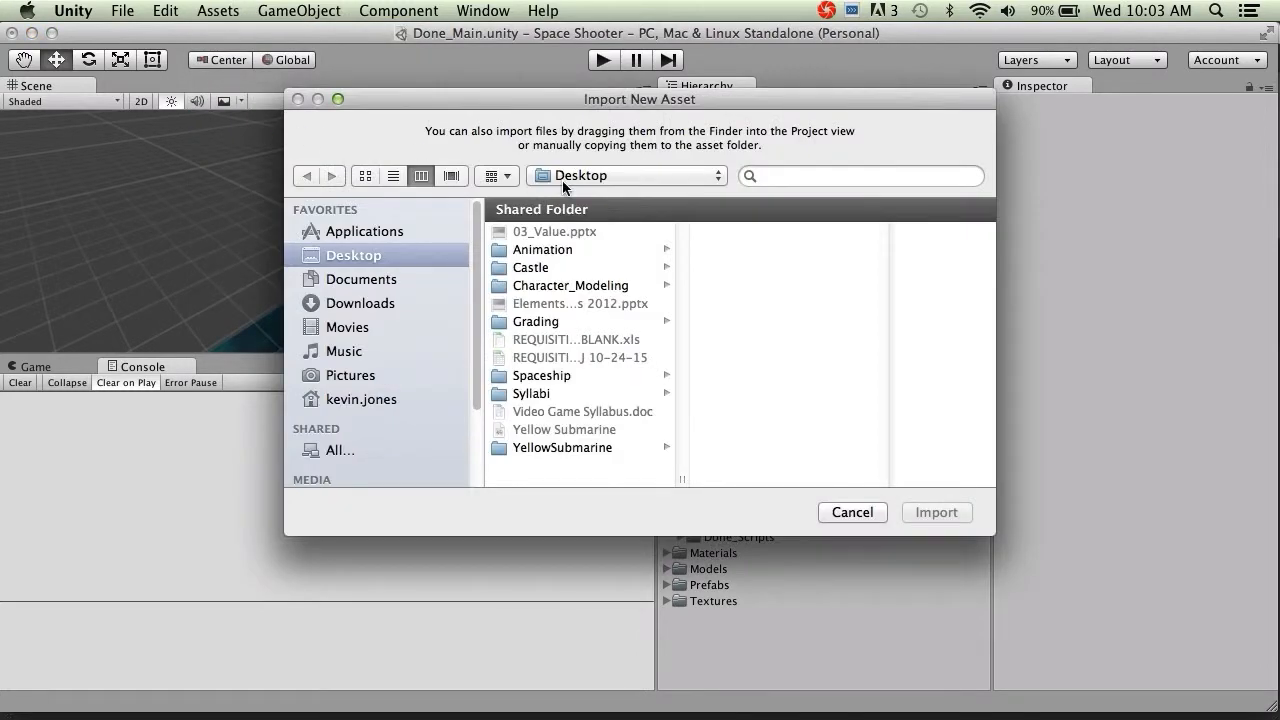
pyautogui.moveTo(557, 107); pyautogui.dragTo(599, 394)
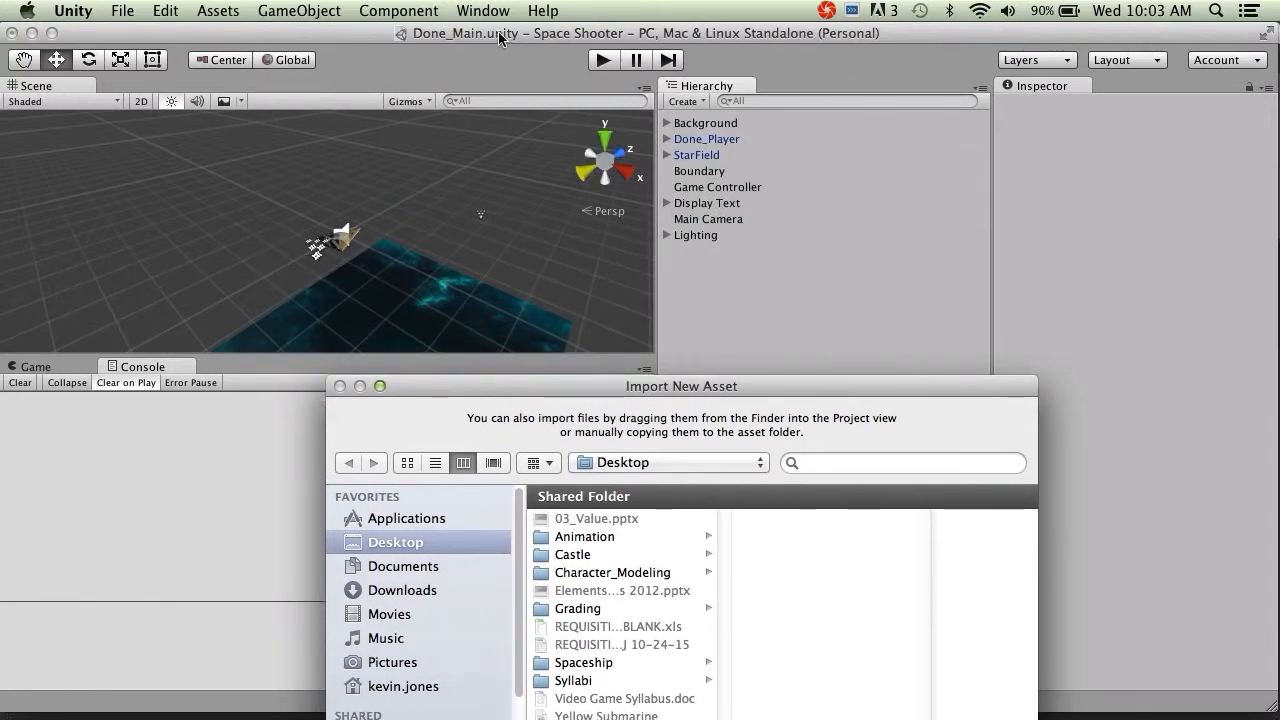
pyautogui.moveTo(735, 391); pyautogui.dragTo(753, 96)
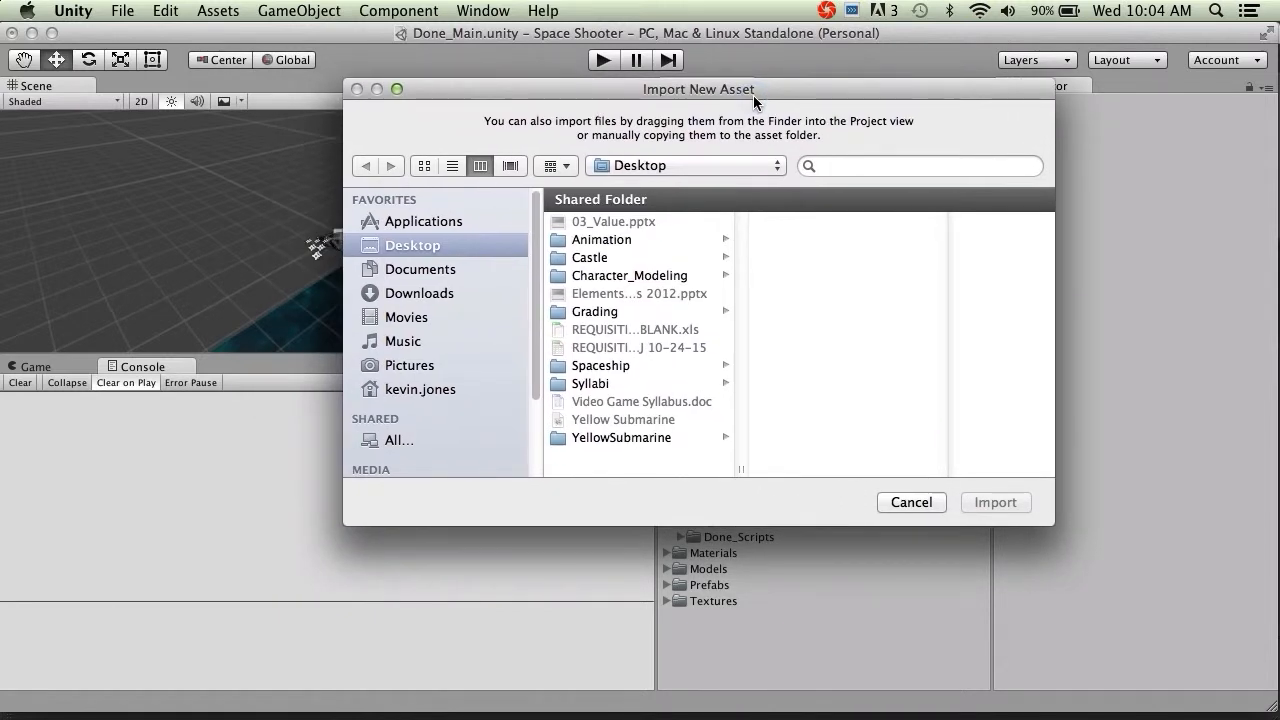
pyautogui.click(614, 365)
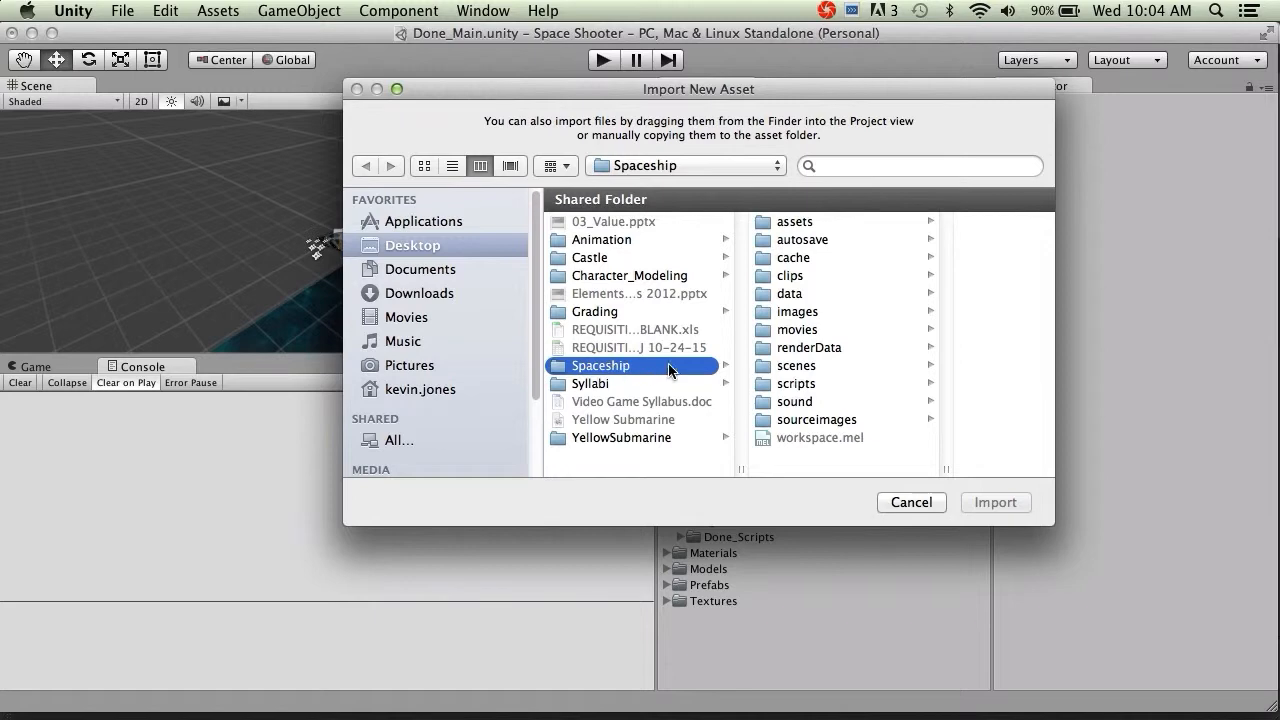
pyautogui.click(808, 366)
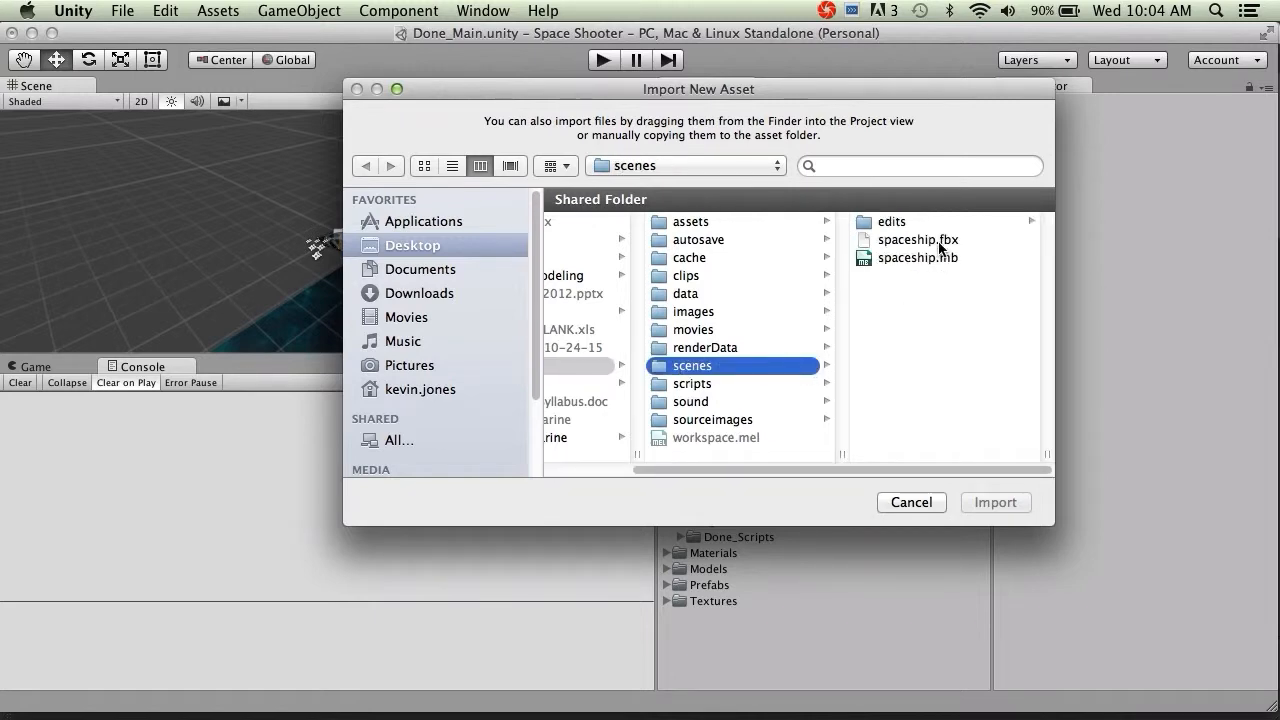
pyautogui.click(918, 240)
pyautogui.click(1008, 503)
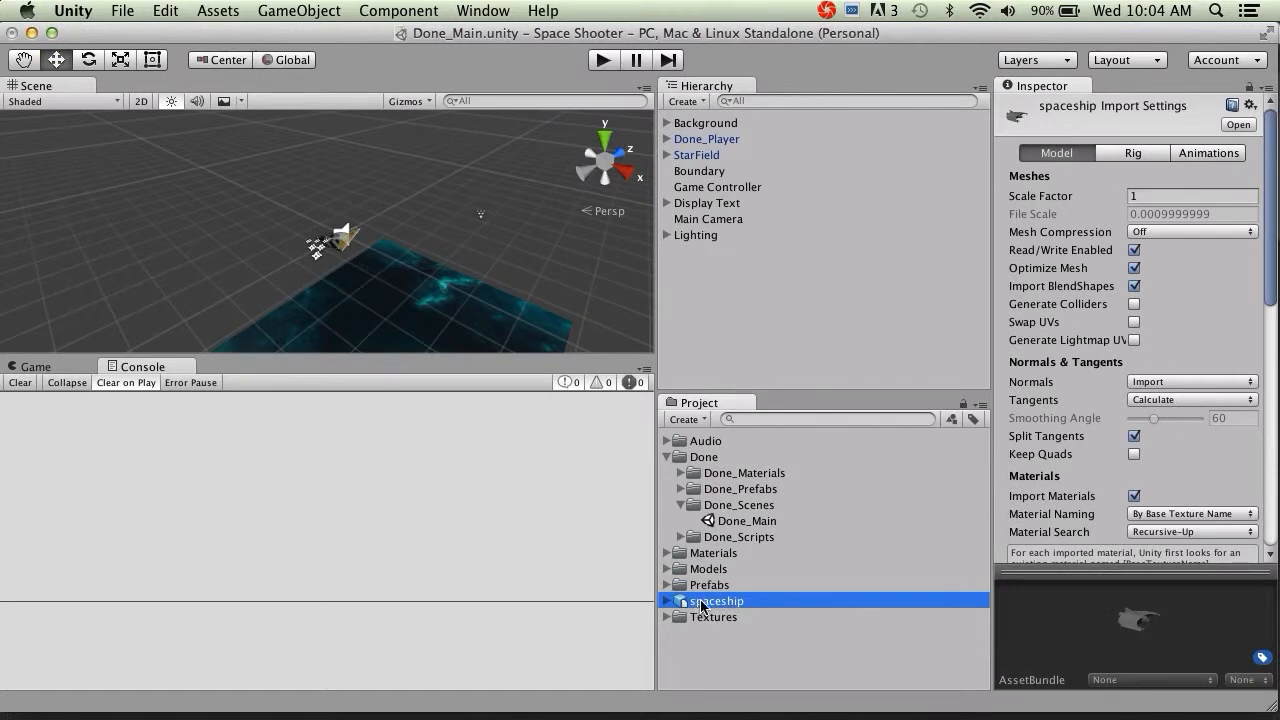
# Step: Add the imported spaceship model to the scene and apply an import Scale Factor of 10 to its asset
pyautogui.moveTo(705, 604); pyautogui.dragTo(698, 288)
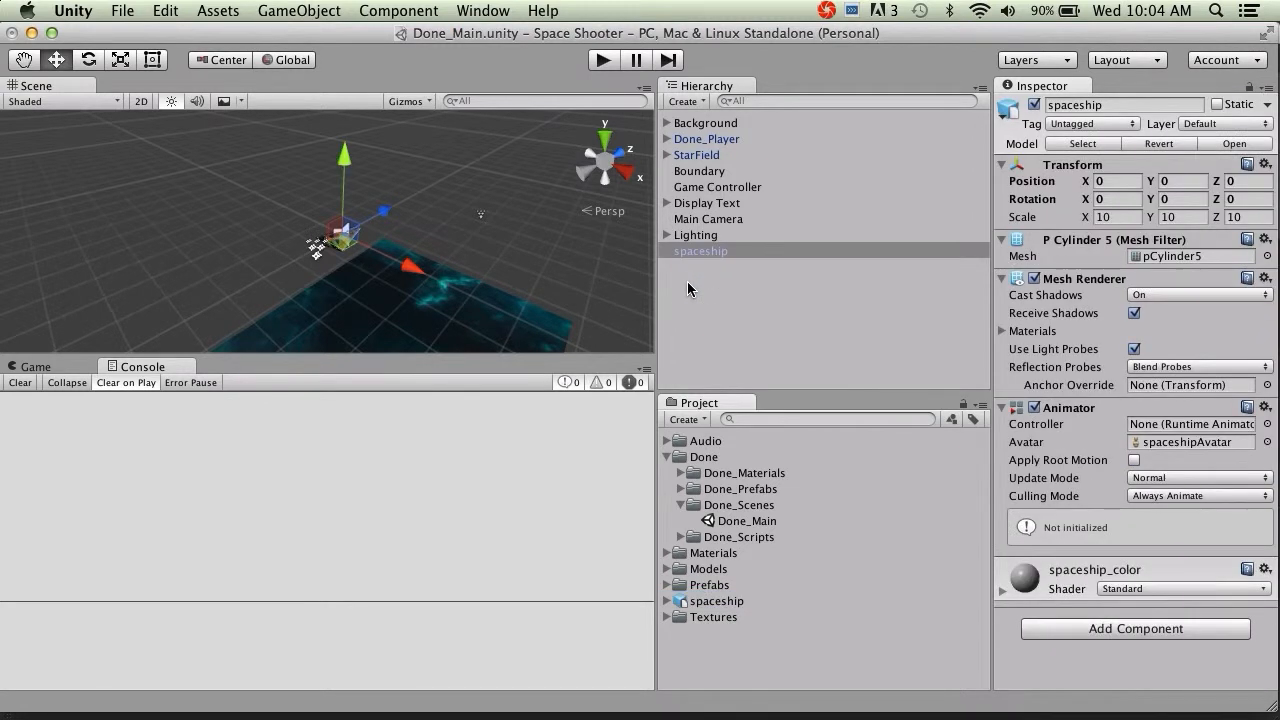
pyautogui.click(701, 249)
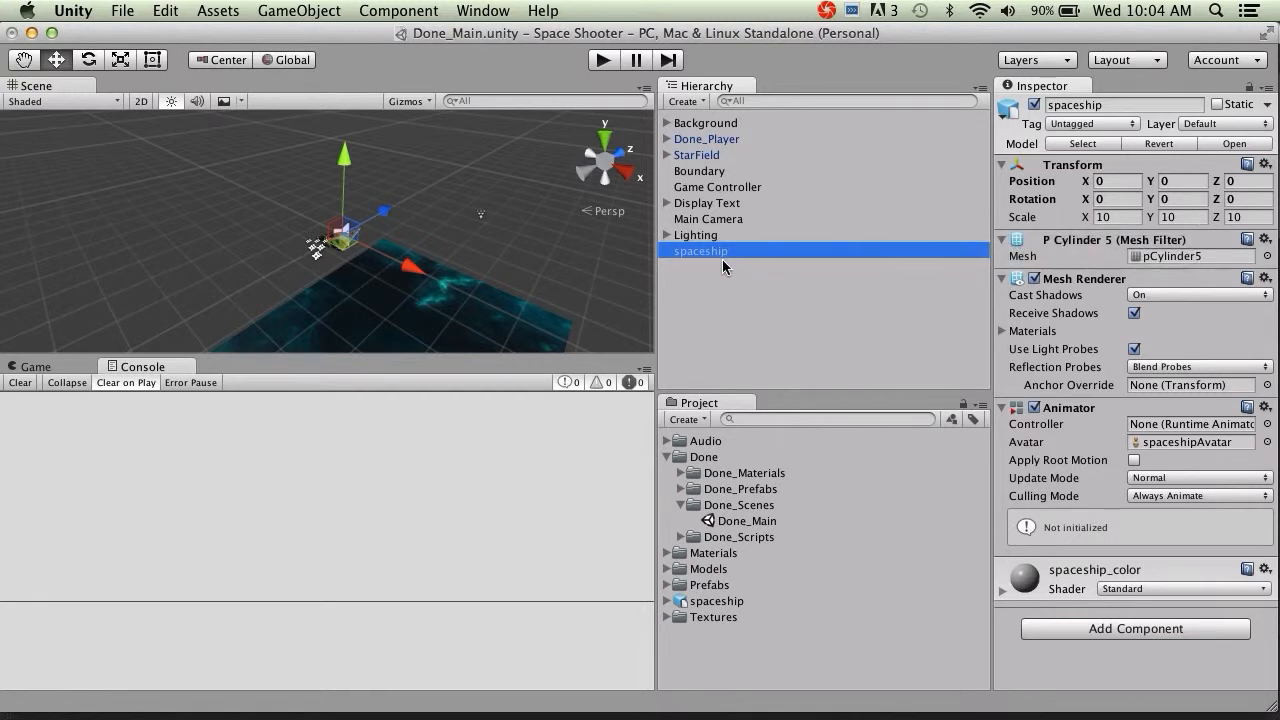
pyautogui.click(717, 601)
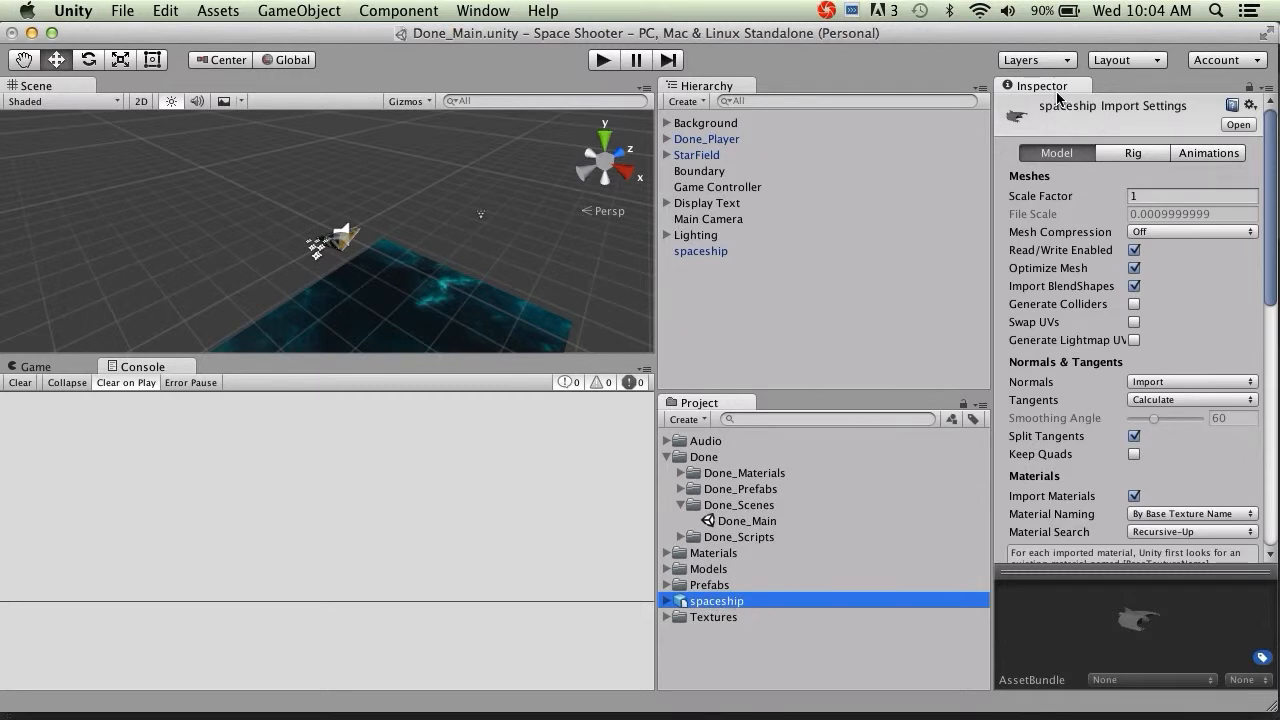
pyautogui.click(1154, 197)
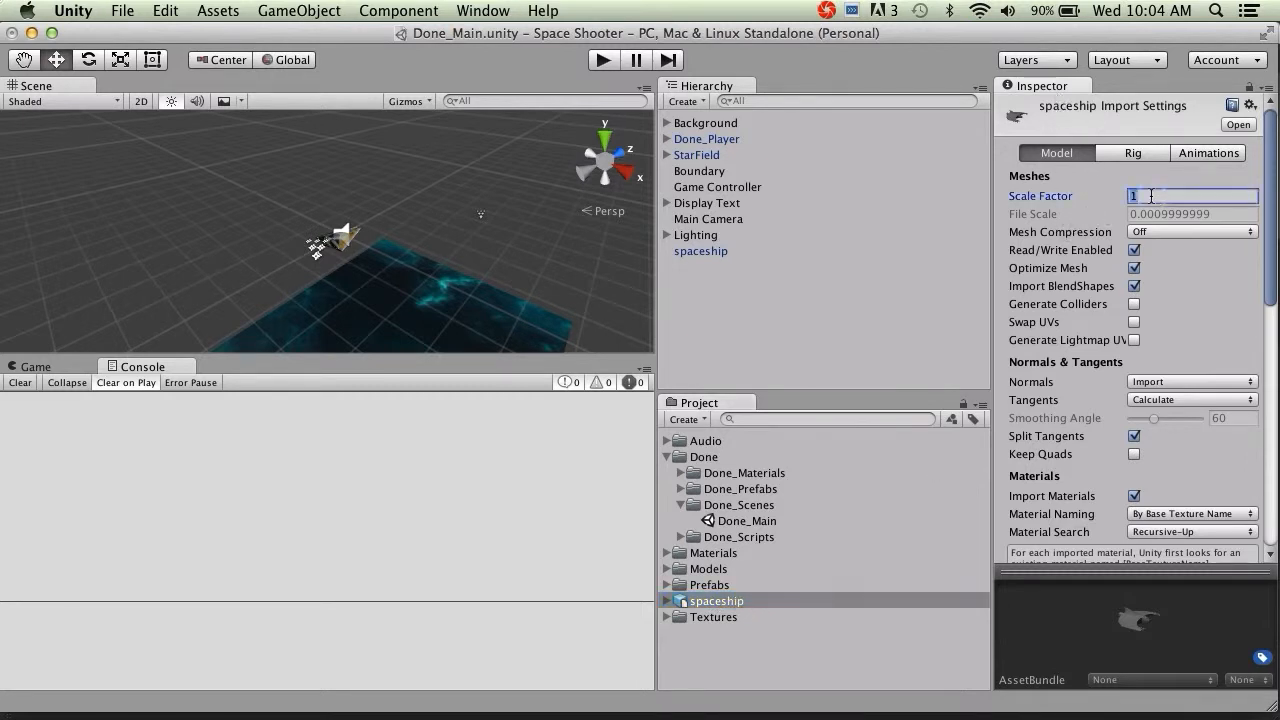
pyautogui.write('10')
pyautogui.scroll(-10, 1197, 233)
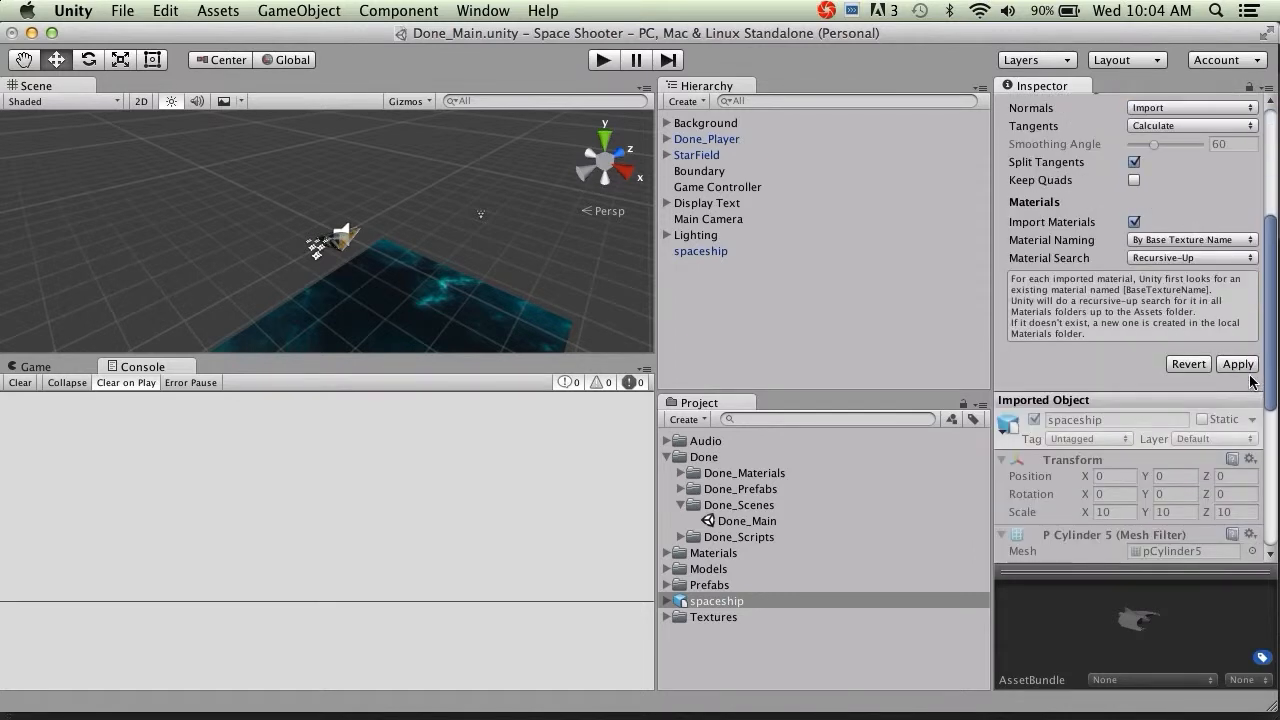
pyautogui.click(1237, 366)
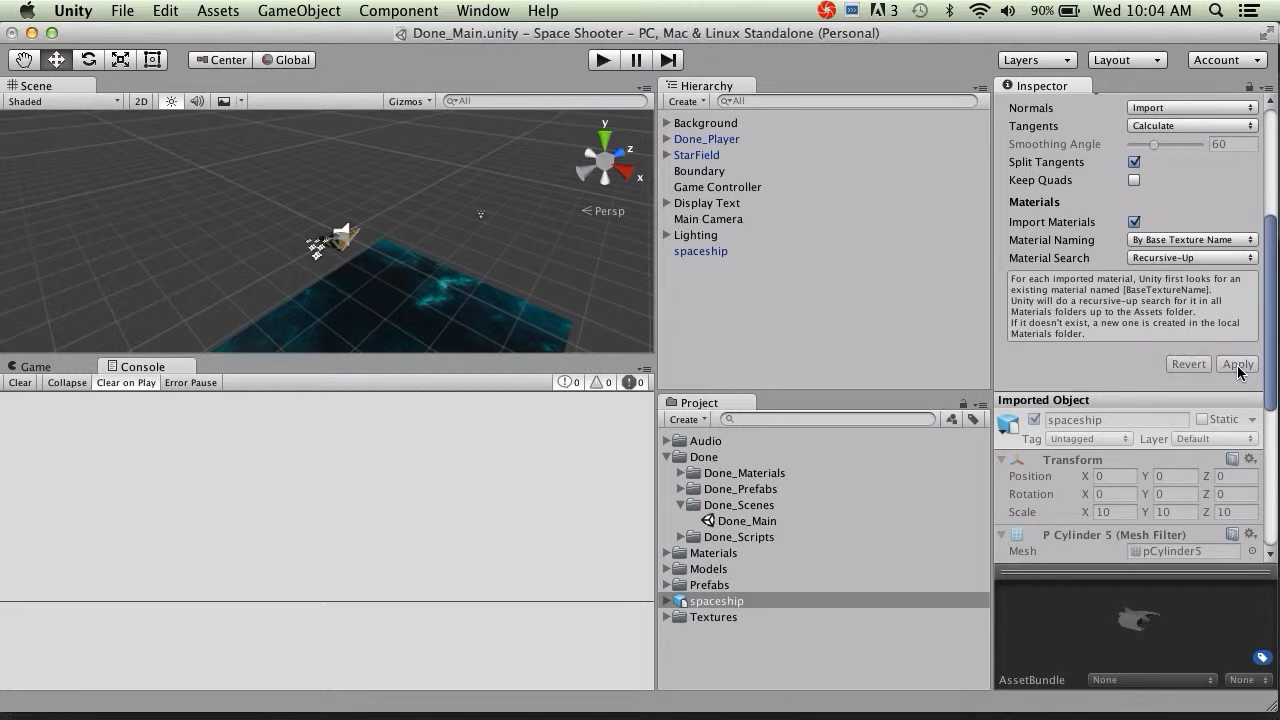
# Step: Try an import Scale Factor of 100 on the spaceship asset and apply it
pyautogui.keyDown('alt'); pyautogui.moveTo(298, 248); pyautogui.dragTo(533, 244, button='right'); pyautogui.keyUp('alt')
pyautogui.keyDown('alt'); pyautogui.moveTo(320, 271); pyautogui.dragTo(474, 280, button='right'); pyautogui.keyUp('alt')
pyautogui.keyDown('alt'); pyautogui.moveTo(251, 291); pyautogui.dragTo(477, 285, button='right'); pyautogui.keyUp('alt')
pyautogui.keyDown('alt'); pyautogui.moveTo(396, 273); pyautogui.dragTo(177, 277); pyautogui.keyUp('alt')
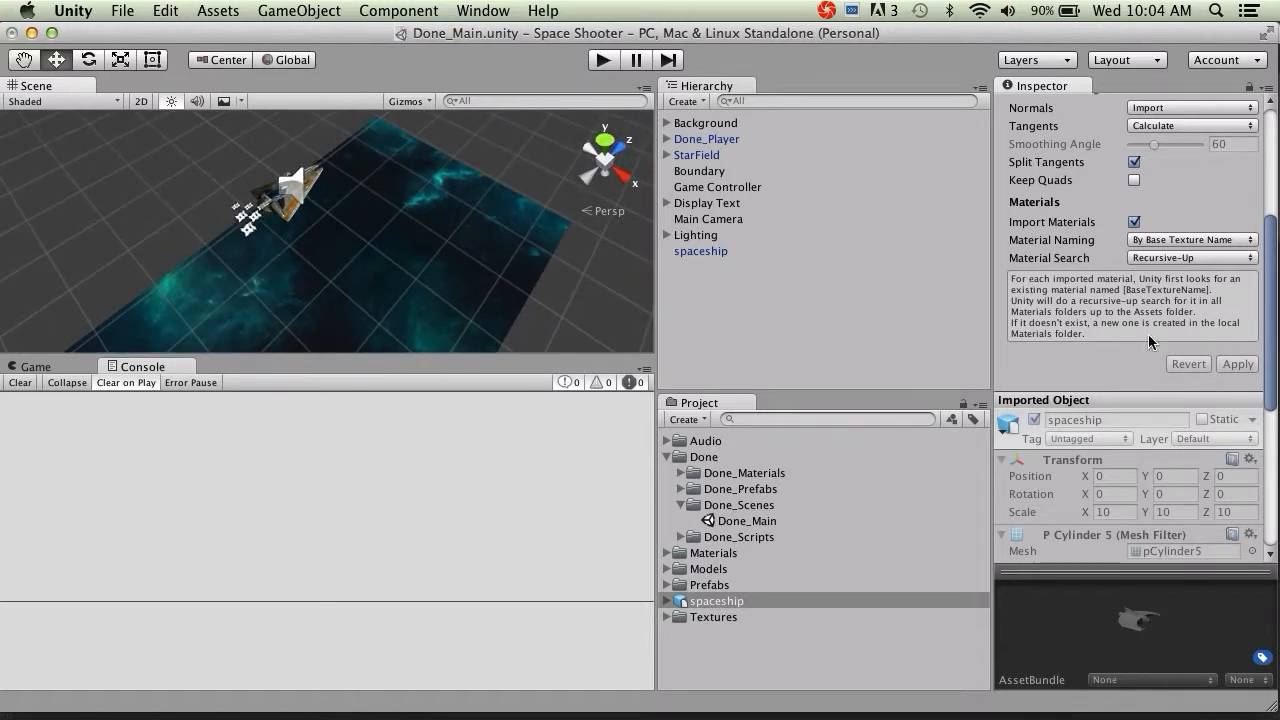
pyautogui.scroll(5, 1149, 341)
pyautogui.click(1145, 200)
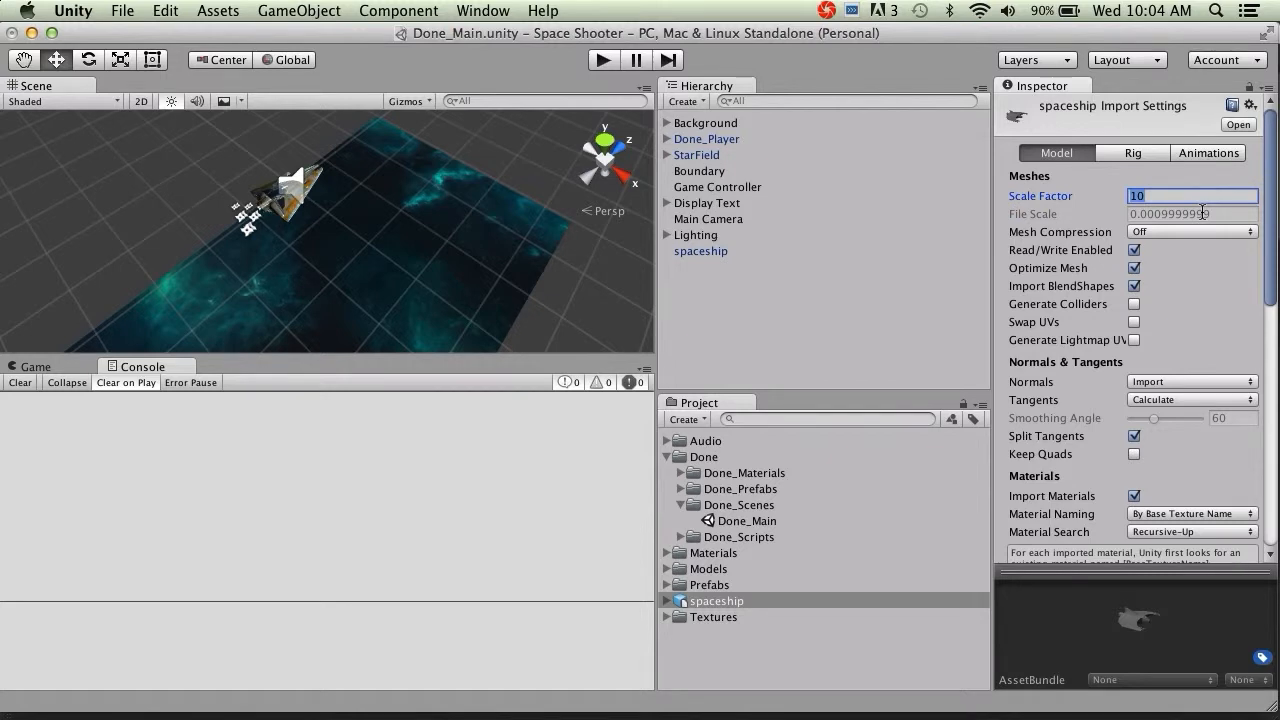
pyautogui.press('Right')
pyautogui.write('0')
pyautogui.scroll(-8, 1237, 379)
pyautogui.click(1237, 204)
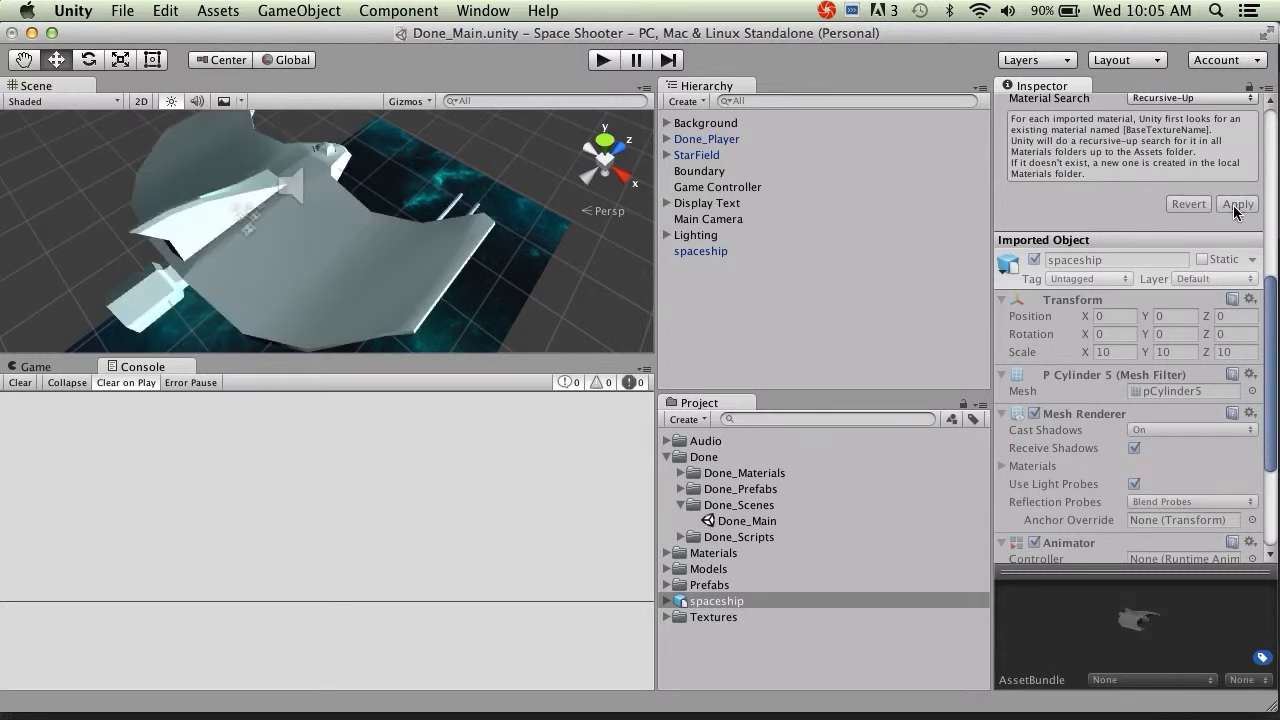
# Step: Reduce the spaceship asset's import Scale Factor to 50 and apply it
pyautogui.scroll(8, 1145, 212)
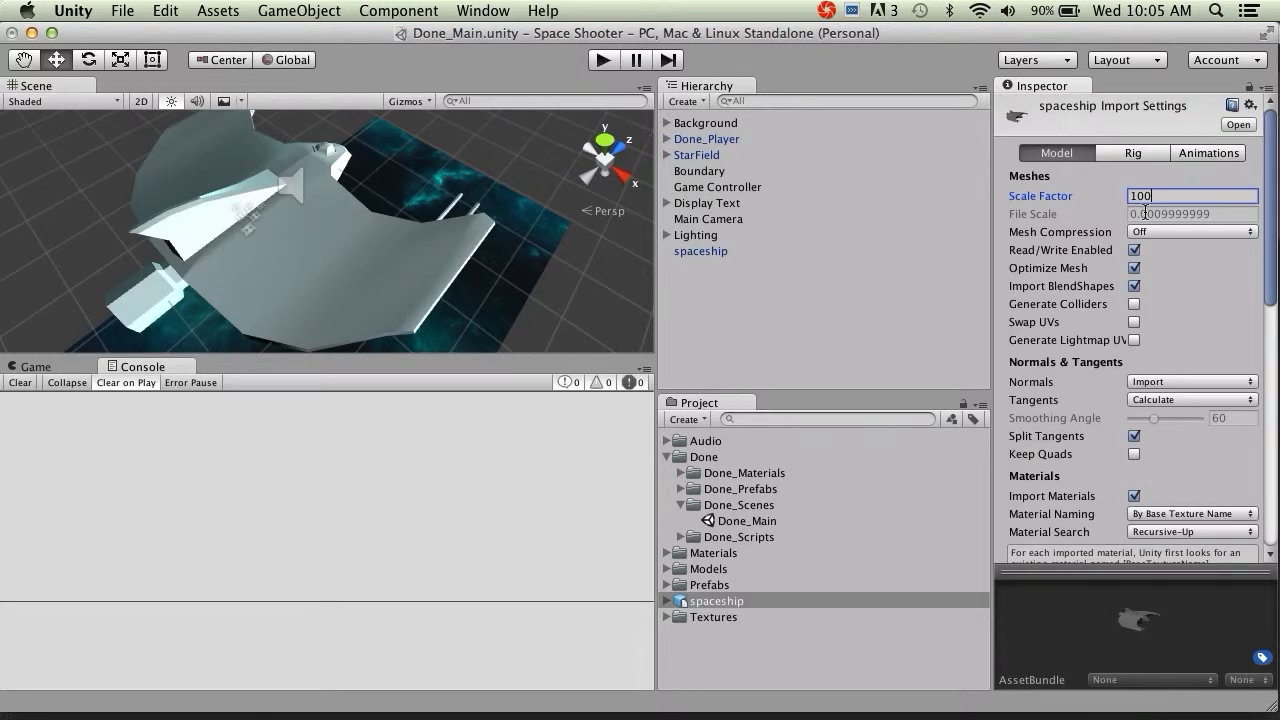
pyautogui.click(1097, 202)
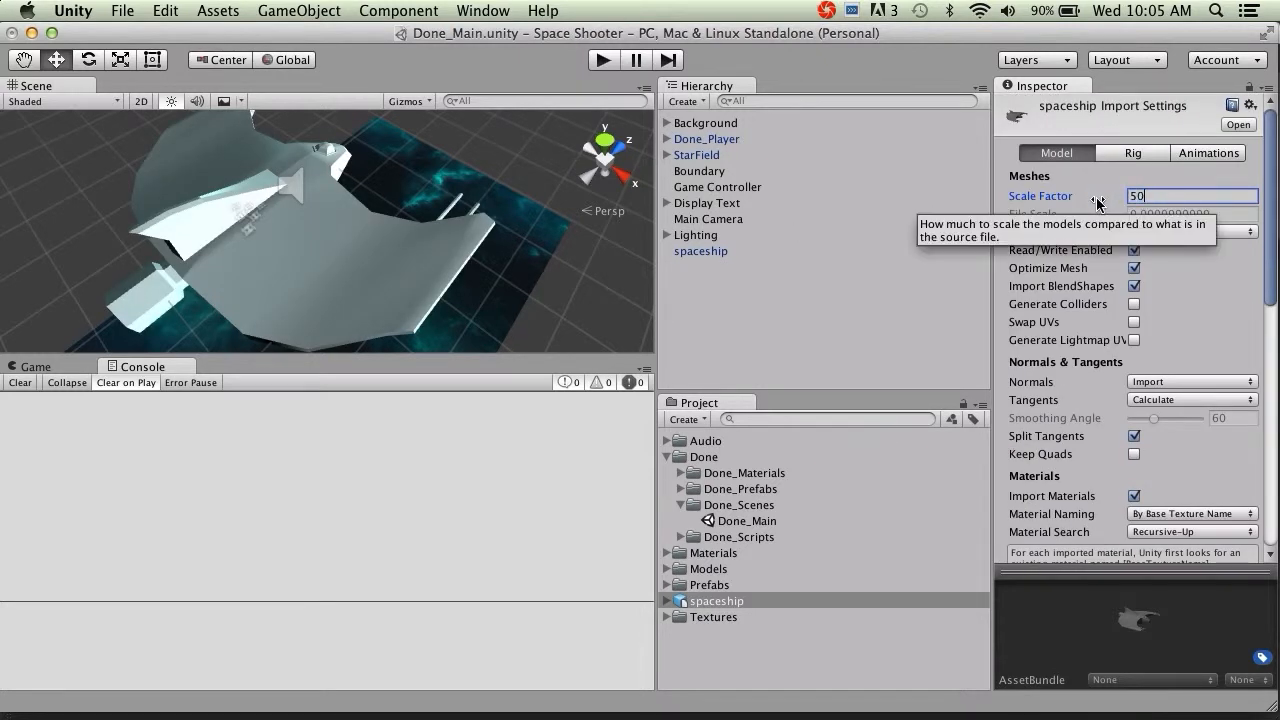
pyautogui.scroll(-6, 1117, 284)
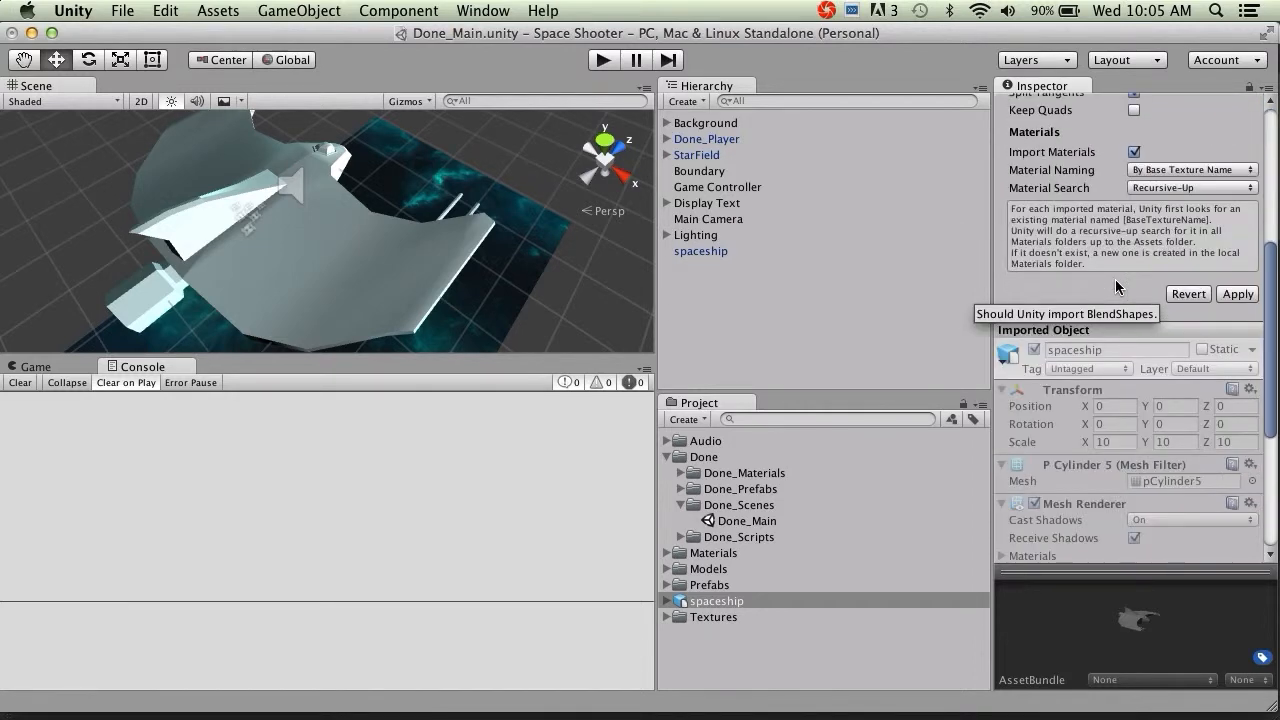
pyautogui.click(1237, 294)
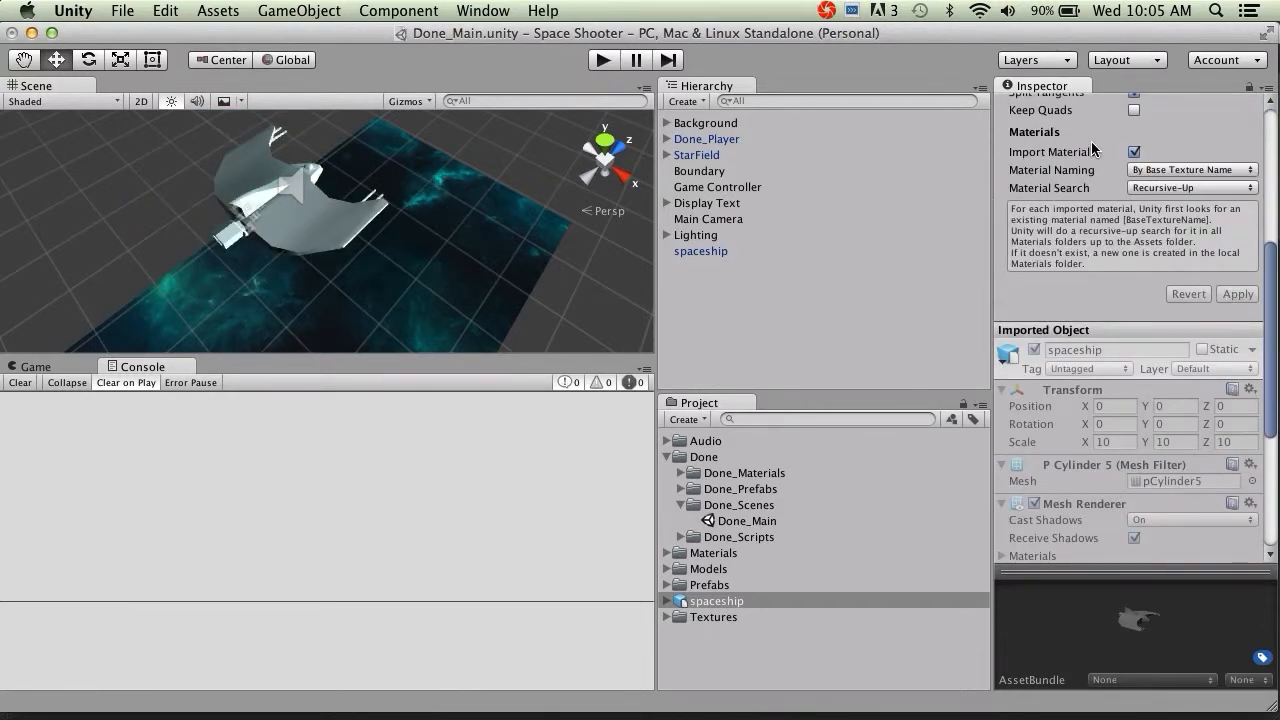
# Step: Apply an import Scale Factor of 25 to the spaceship asset
pyautogui.scroll(6, 1090, 167)
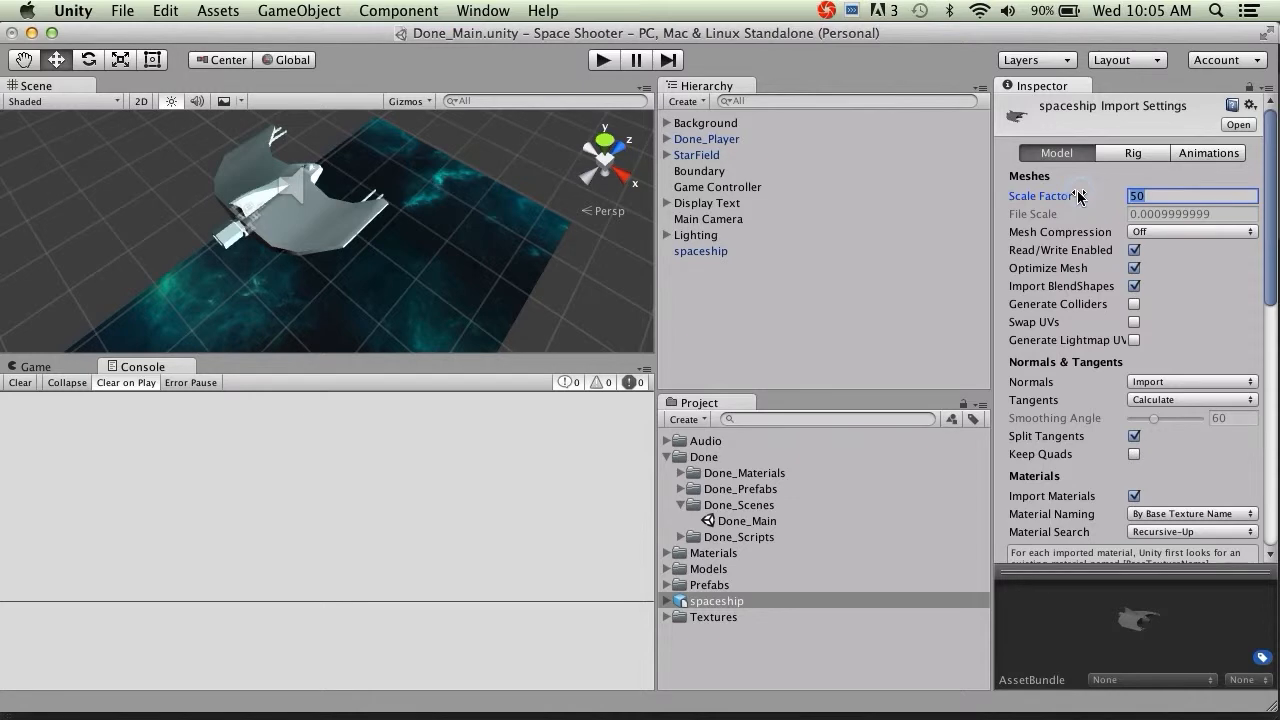
pyautogui.write('25')
pyautogui.scroll(-5, 1100, 270)
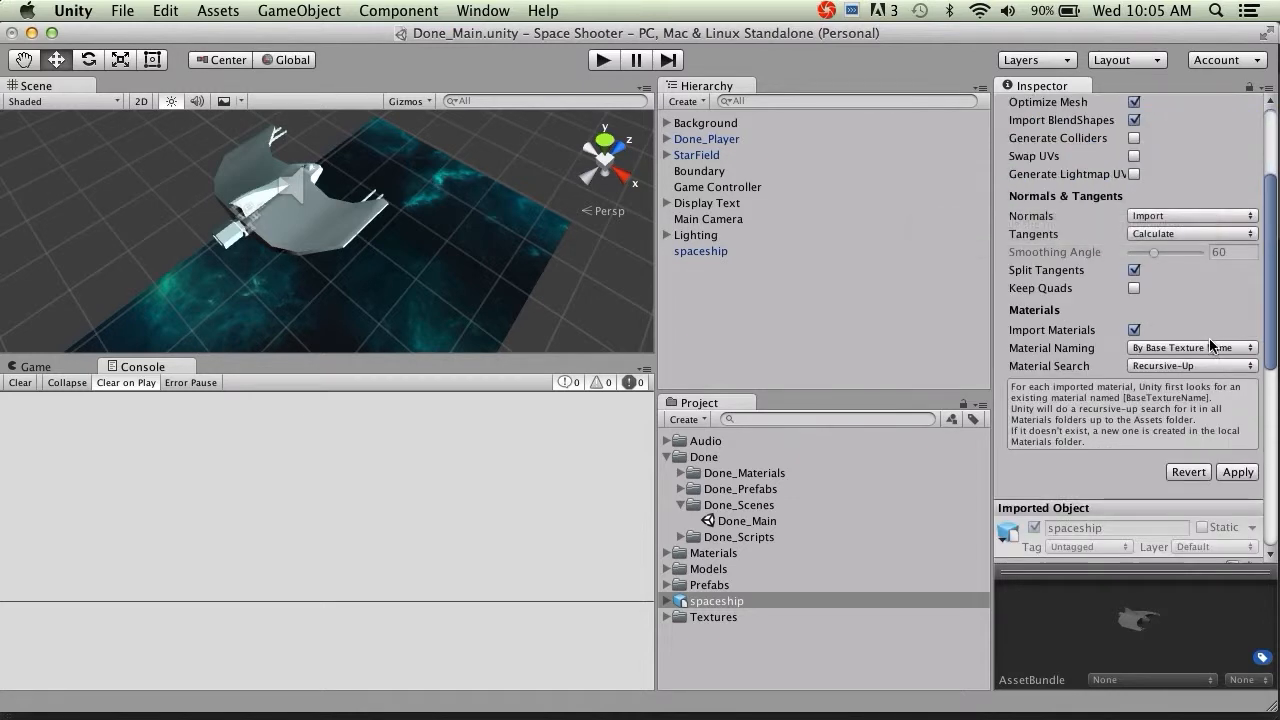
pyautogui.click(1238, 472)
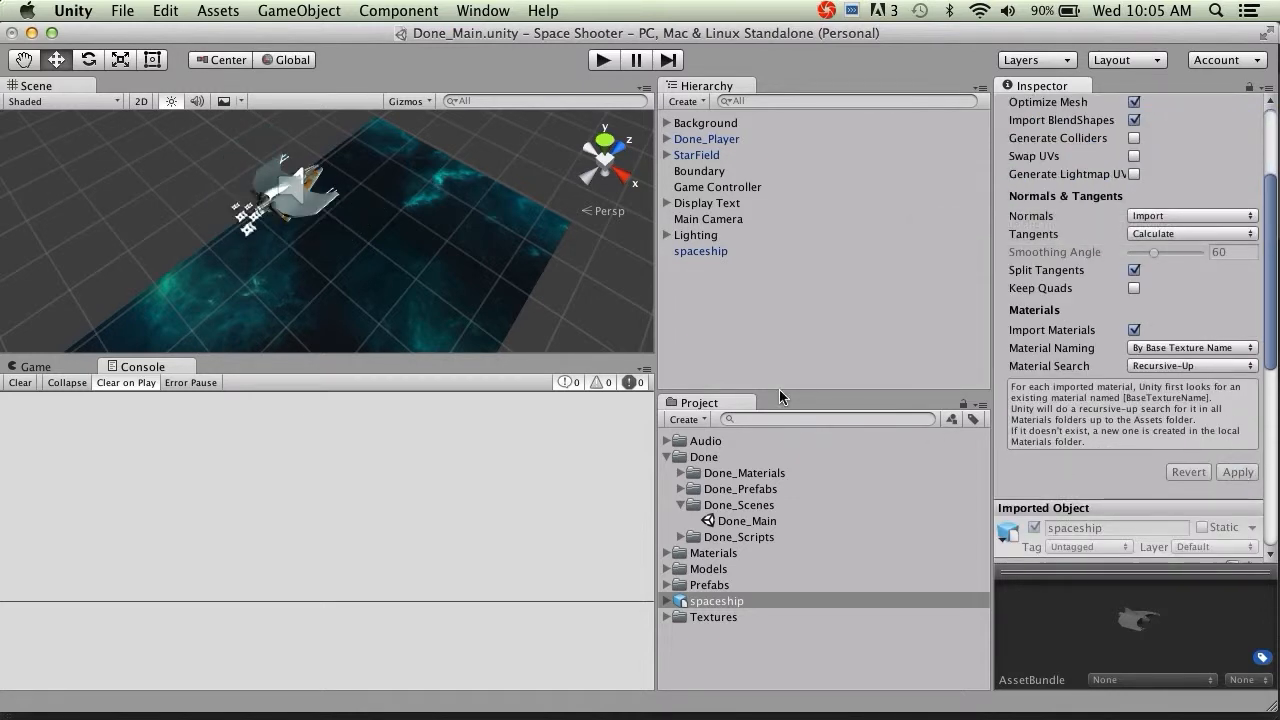
# Step: Compare the ship with the original player ship from above and apply an import Scale Factor of 30 to the spaceship asset
pyautogui.keyDown('alt'); pyautogui.moveTo(428, 270); pyautogui.dragTo(417, 320); pyautogui.keyUp('alt')
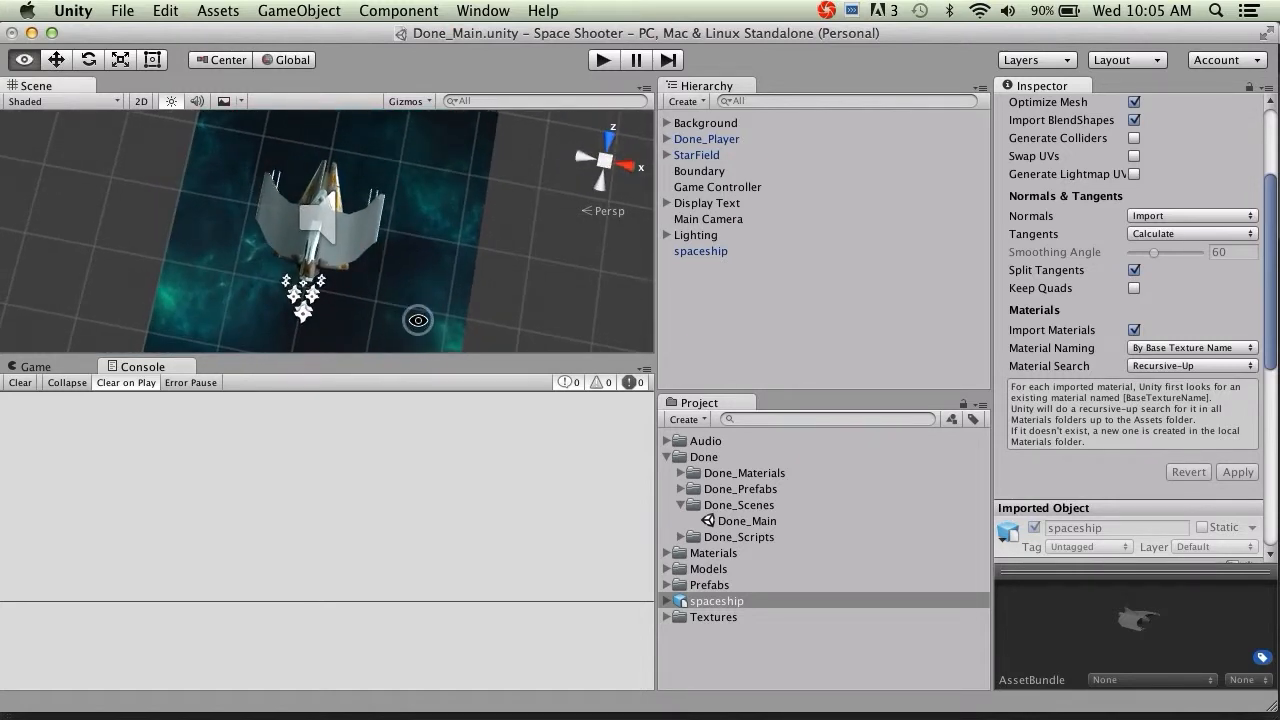
pyautogui.scroll(2, 1115, 183)
pyautogui.scroll(3, 1115, 183)
pyautogui.click(1163, 196)
pyautogui.write('30')
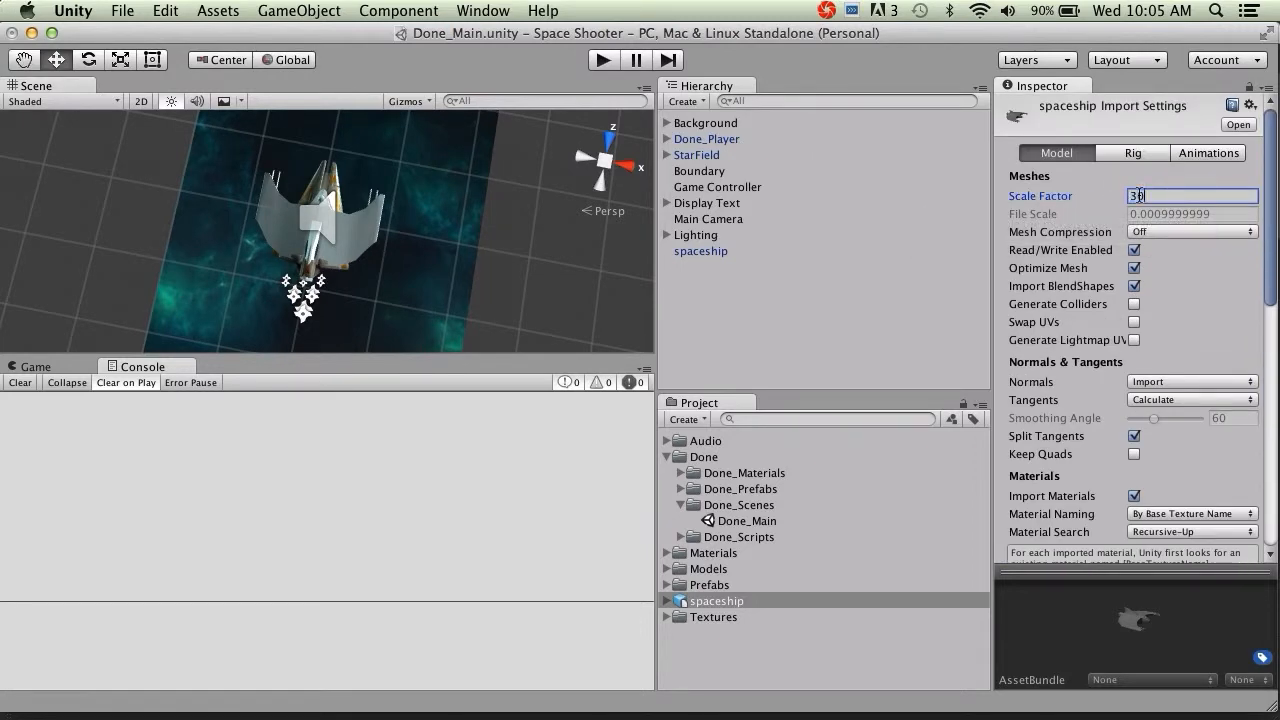
pyautogui.scroll(-10, 1140, 200)
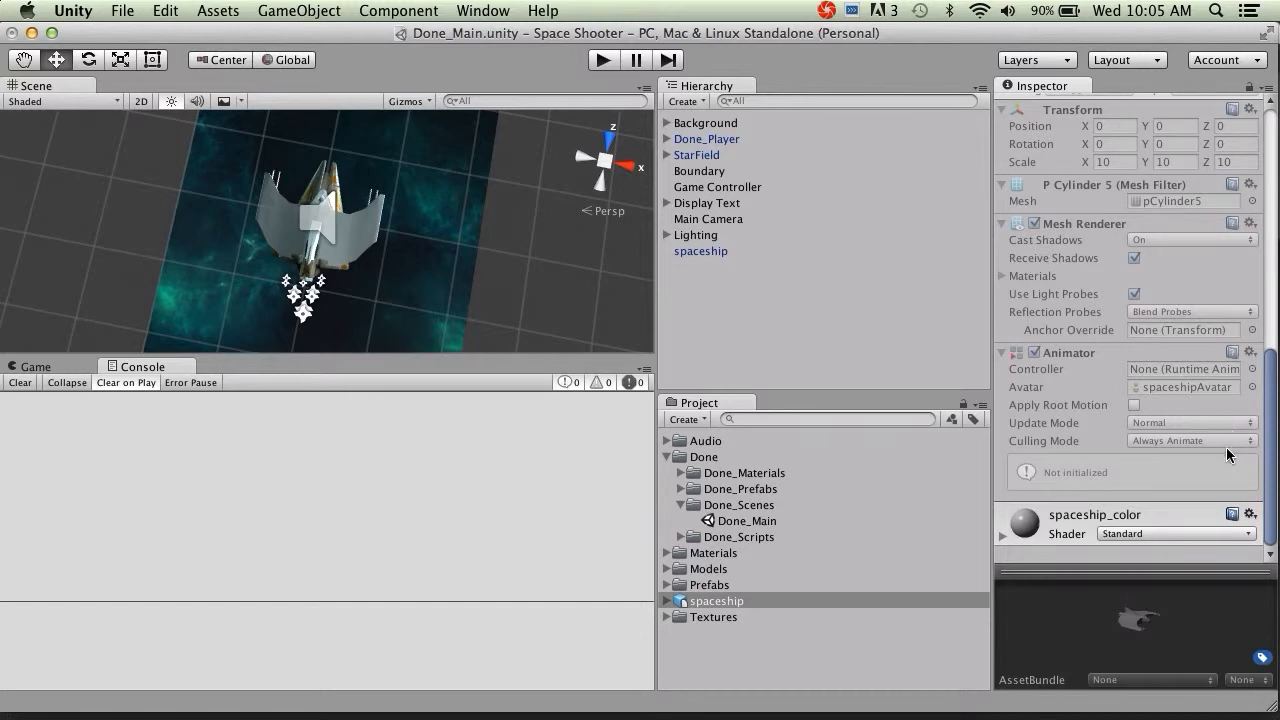
pyautogui.scroll(3, 1216, 440)
pyautogui.scroll(2, 1216, 440)
pyautogui.click(1236, 259)
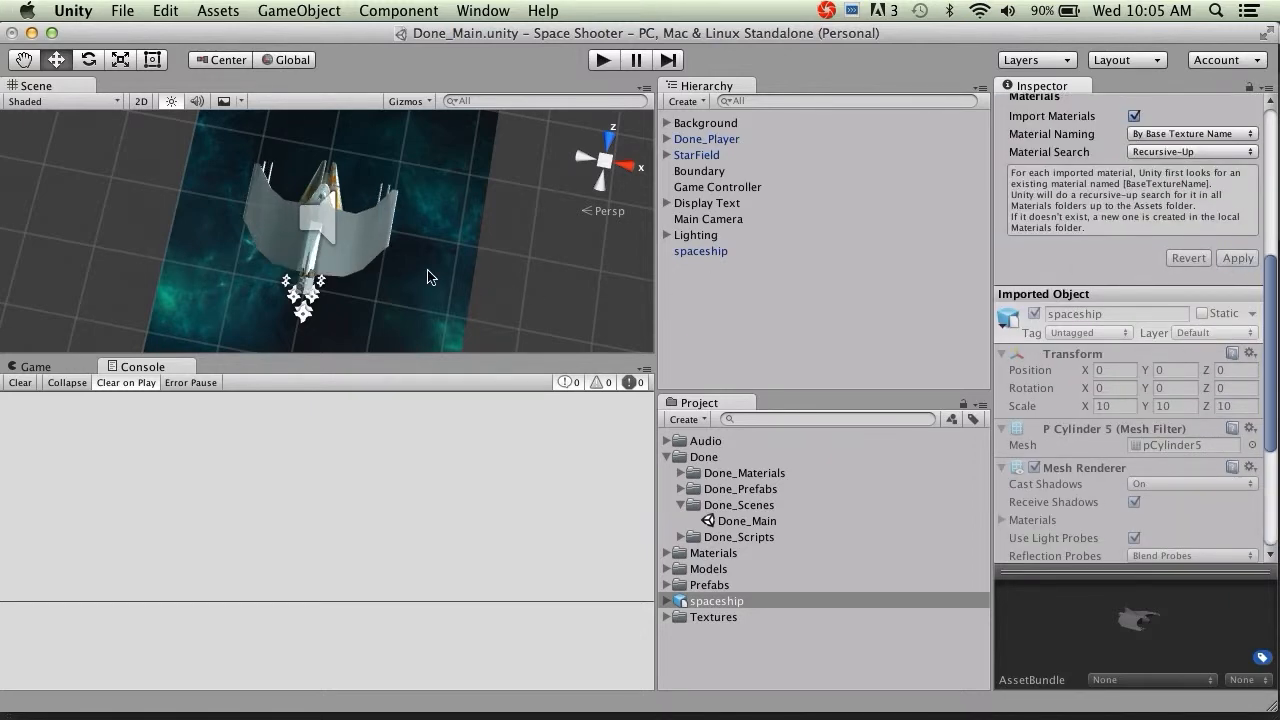
# Step: Move the spaceship object in the scene forward along Z to about 0.13
pyautogui.click(700, 251)
pyautogui.moveTo(330, 165); pyautogui.dragTo(336, 147)
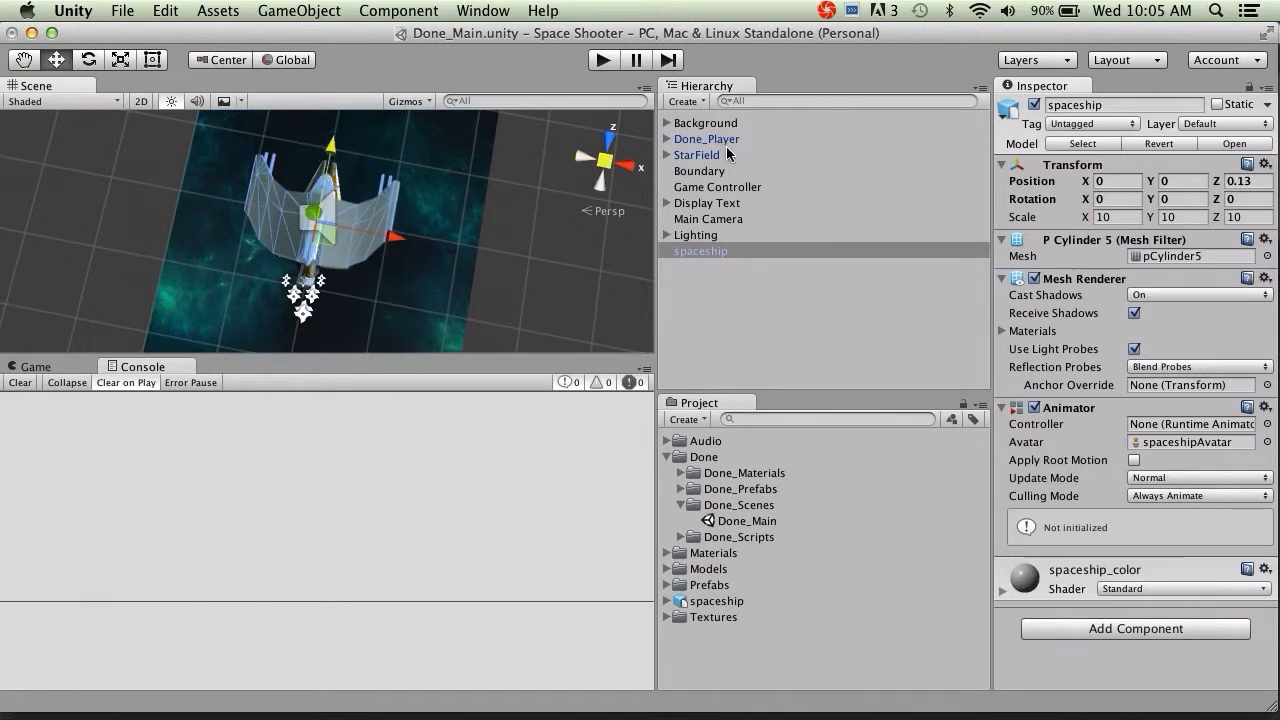
# Step: Reparent engines_player and Shot Spawn from Done_Player to the spaceship object, accepting the loss of the prefab connection
pyautogui.click(667, 140)
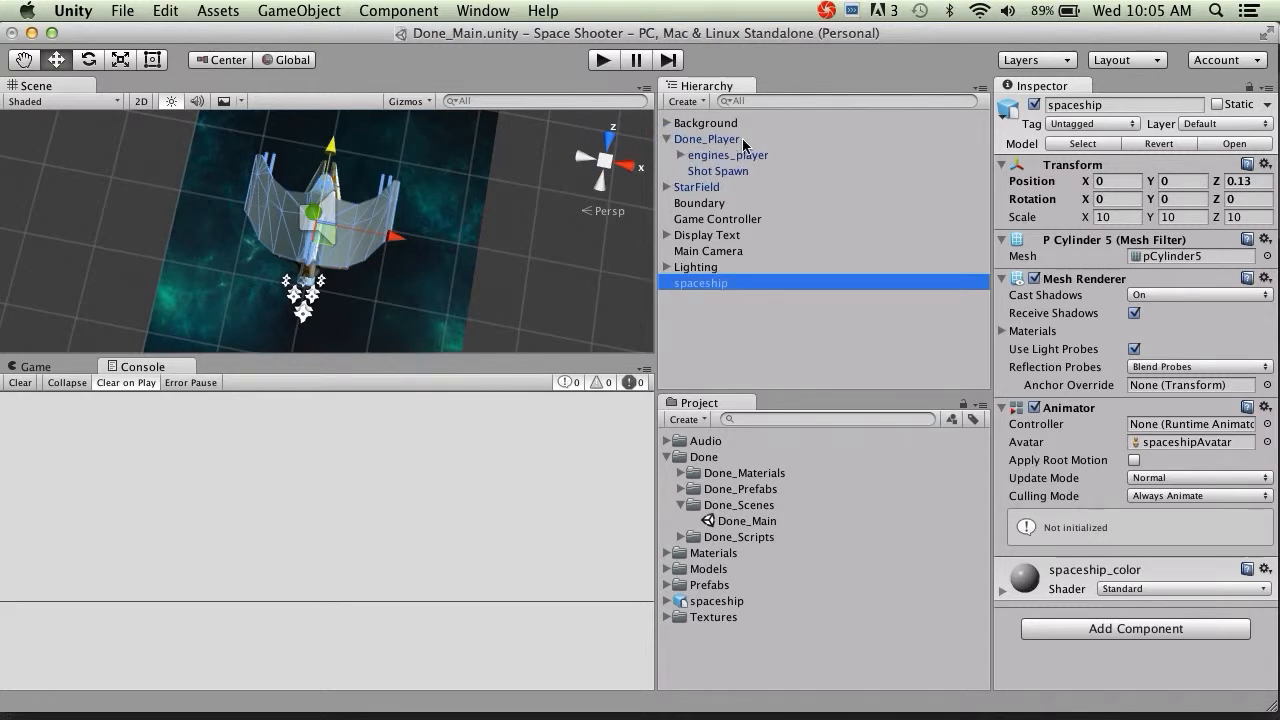
pyautogui.click(704, 140)
pyautogui.click(728, 160)
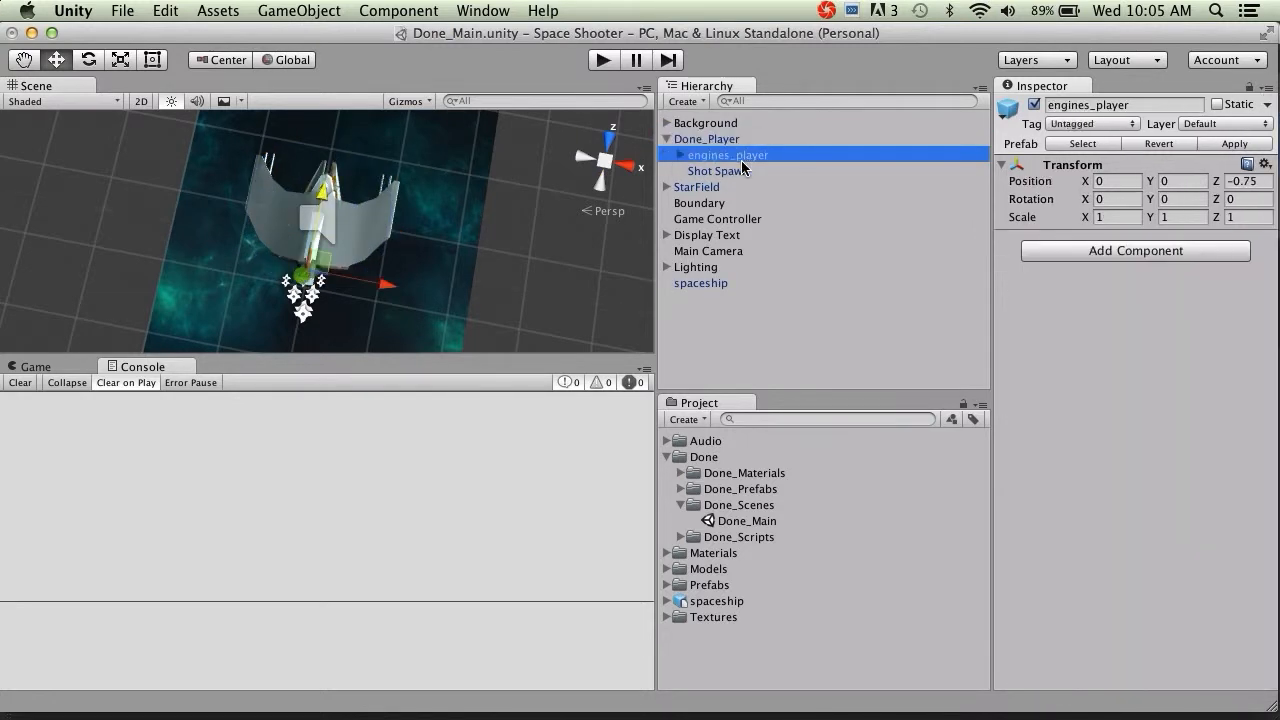
pyautogui.keyDown('shift'); pyautogui.click(718, 171); pyautogui.keyUp('shift')
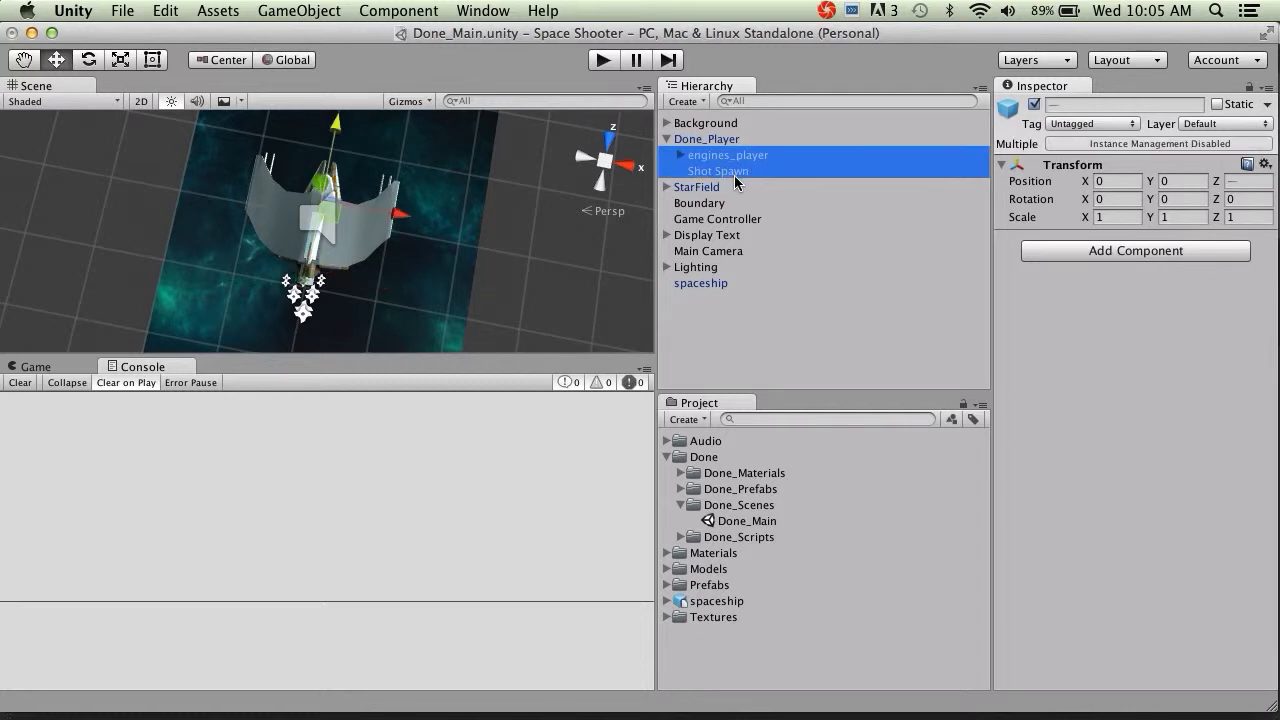
pyautogui.moveTo(721, 171); pyautogui.dragTo(702, 286)
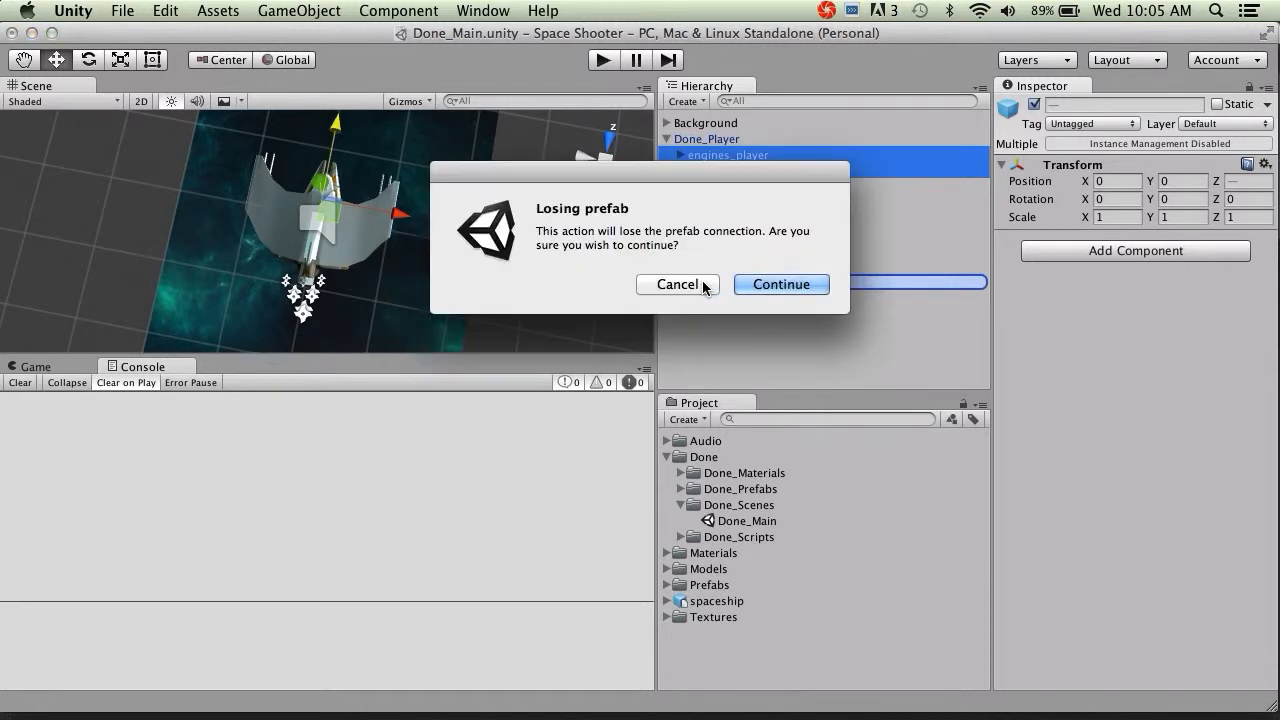
pyautogui.click(765, 281)
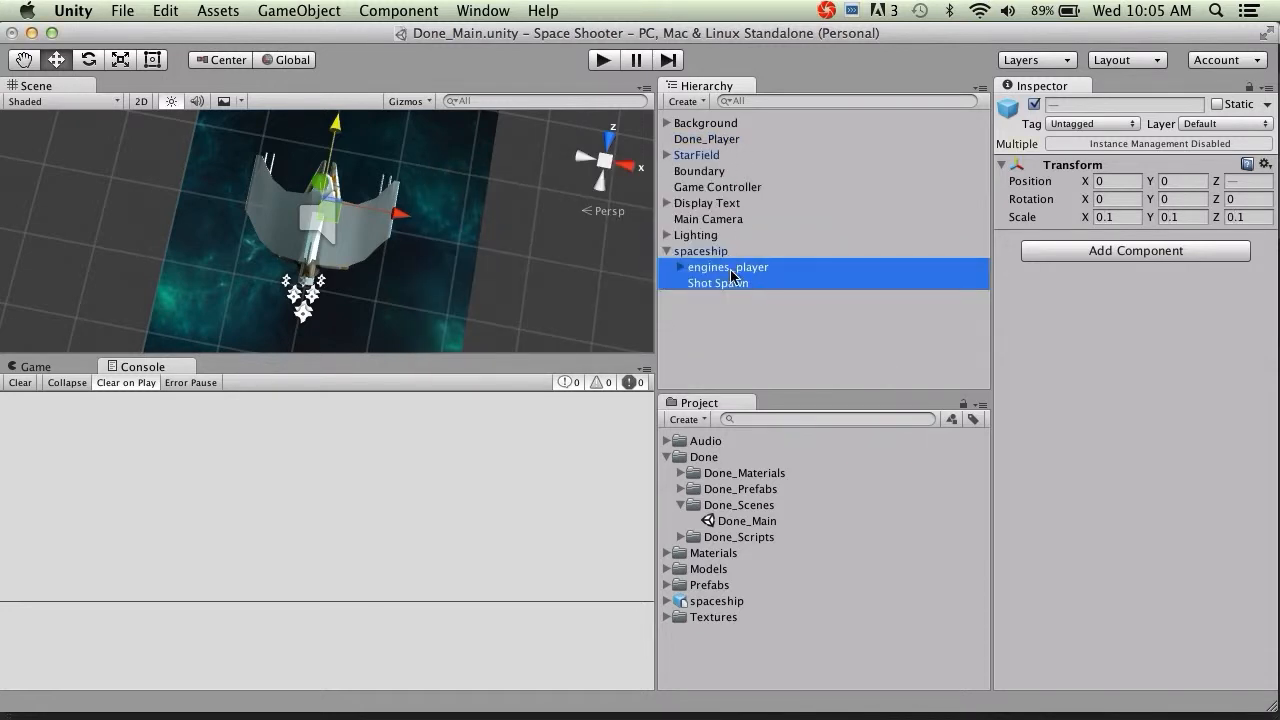
# Step: Delete the Done_Player object from the scene
pyautogui.click(720, 139)
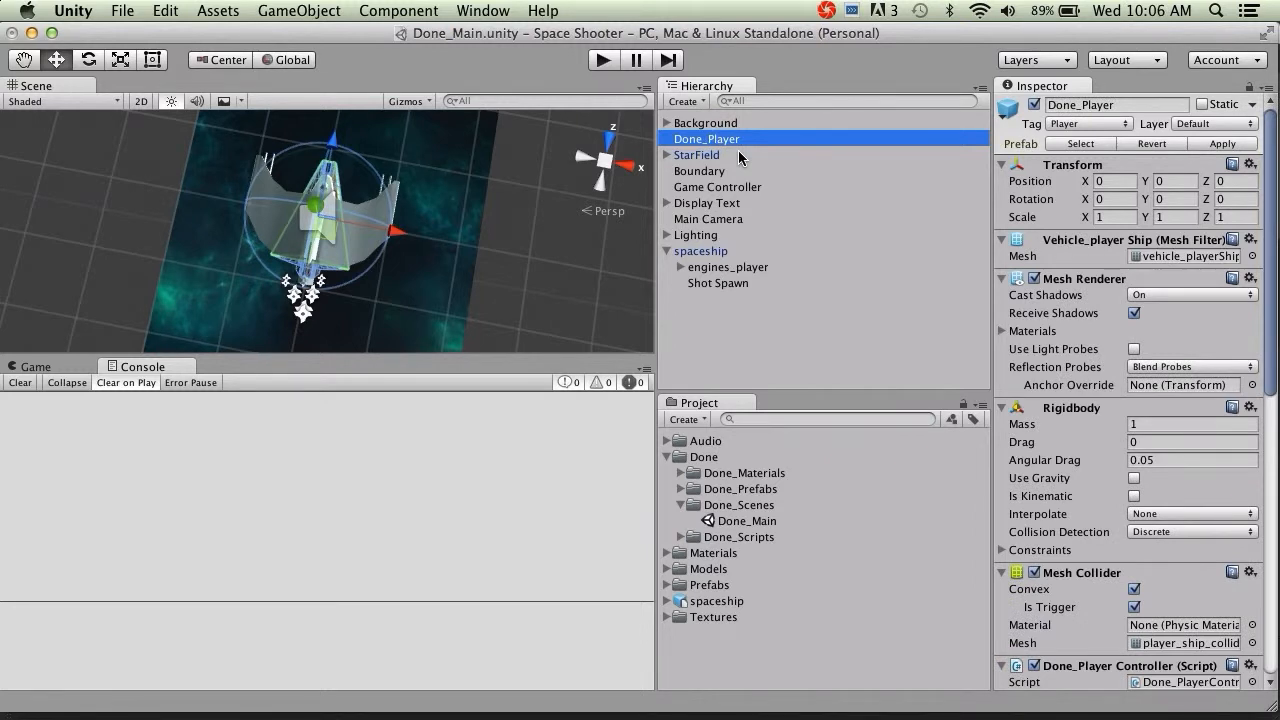
pyautogui.press('super+BackSpace')
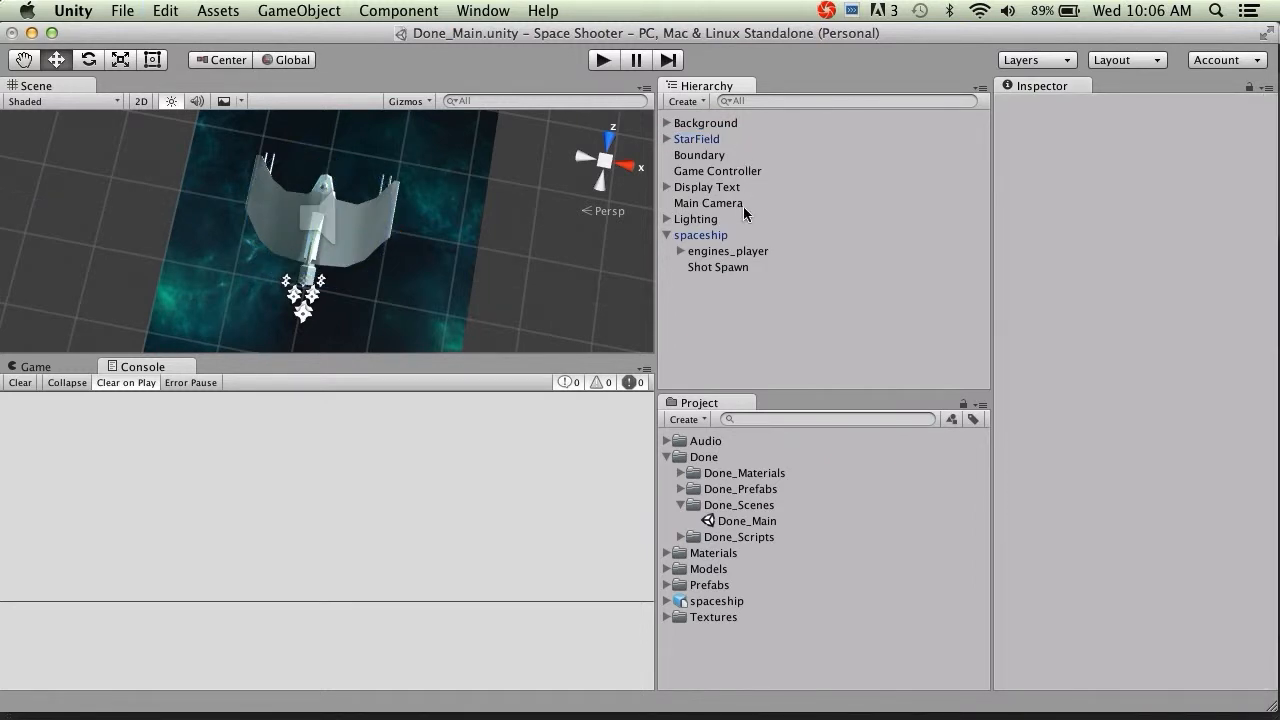
# Step: Move Shot Spawn slightly back towards the ship's nose and engines_player backward to a Z position of about -0.102
pyautogui.click(735, 267)
pyautogui.keyDown('alt'); pyautogui.moveTo(405, 207); pyautogui.dragTo(215, 184); pyautogui.keyUp('alt')
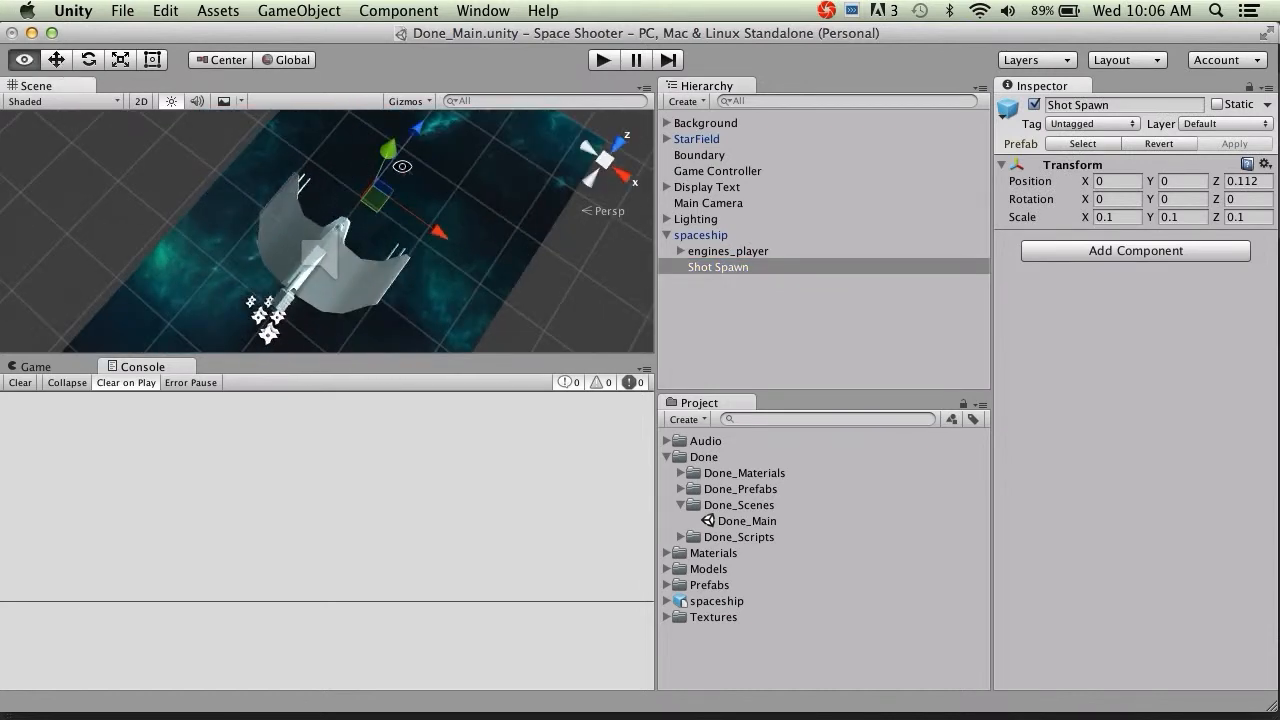
pyautogui.moveTo(418, 128)
pyautogui.mouseDown()
pyautogui.moveTo(413, 148)
pyautogui.moveTo(412, 134)
pyautogui.mouseUp()
pyautogui.click(391, 243)
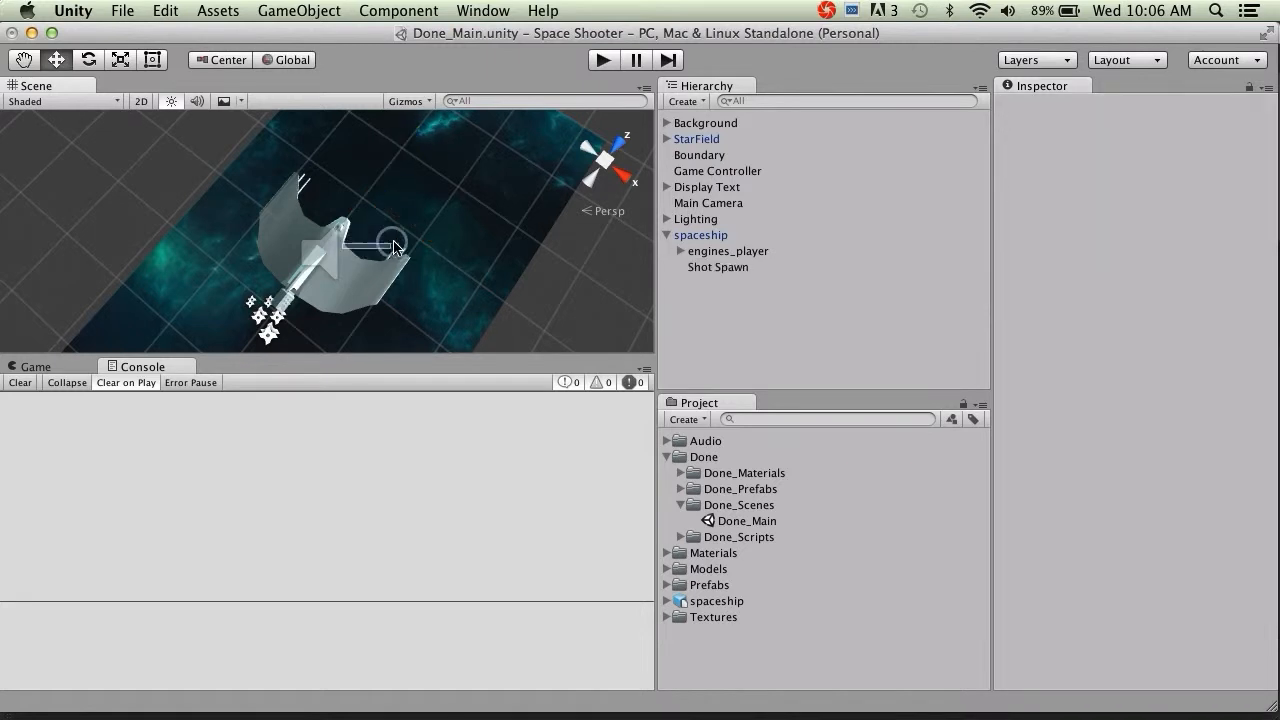
pyautogui.keyDown('alt'); pyautogui.moveTo(350, 264); pyautogui.dragTo(318, 130); pyautogui.keyUp('alt')
pyautogui.click(728, 251)
pyautogui.moveTo(487, 264); pyautogui.dragTo(469, 253)
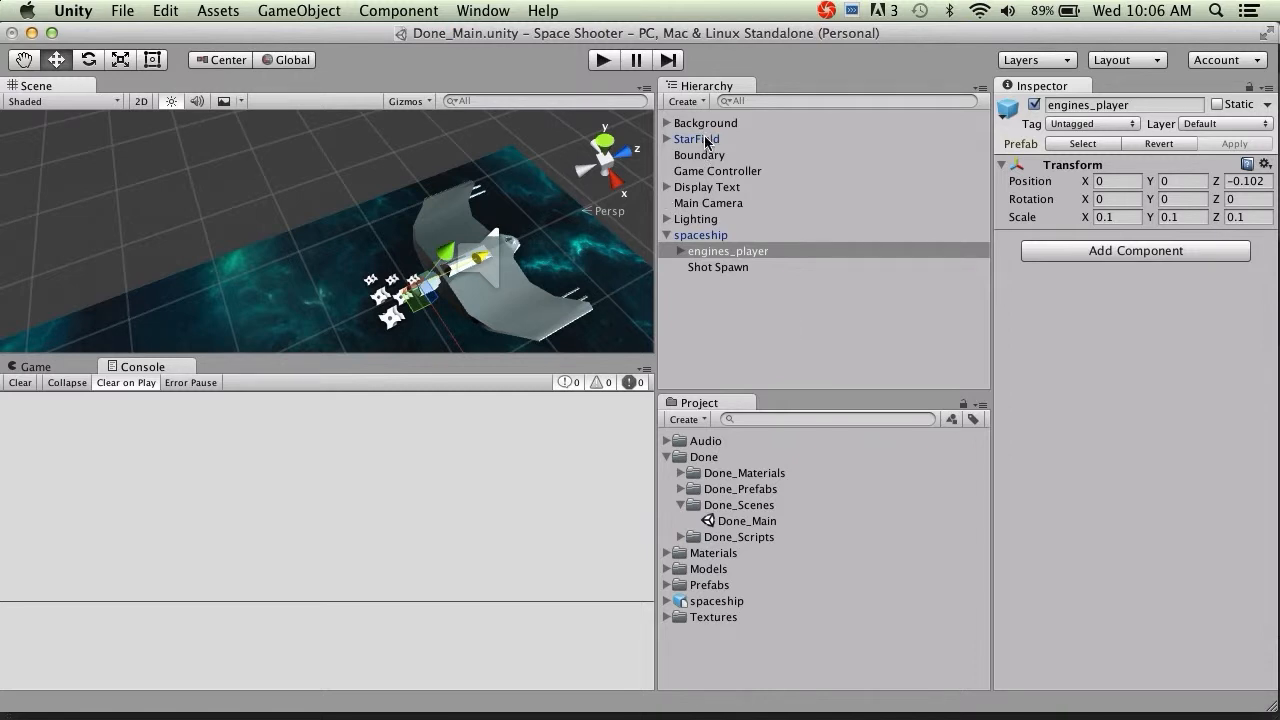
# Step: Undo the engines_player and Shot Spawn moves and the deletion of Done_Player
pyautogui.click(708, 236)
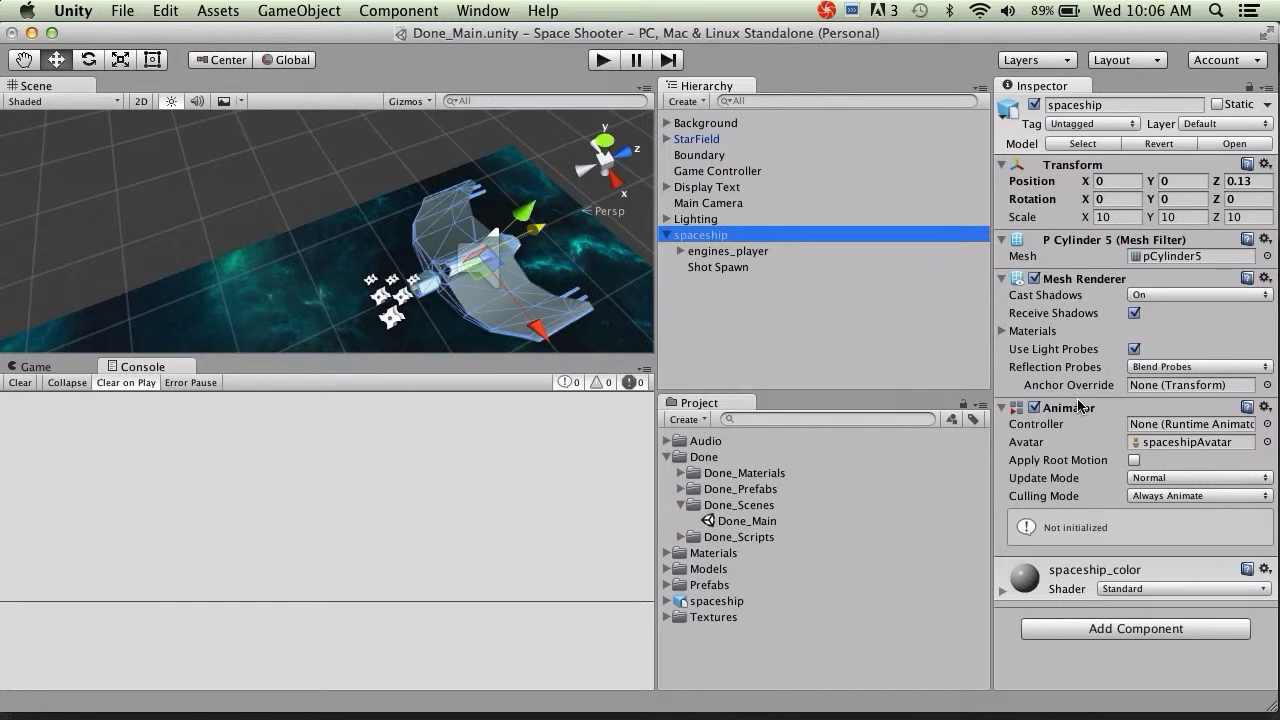
pyautogui.press('super+z')
pyautogui.press('super+z')
pyautogui.press('super+z')
pyautogui.press('super+z')
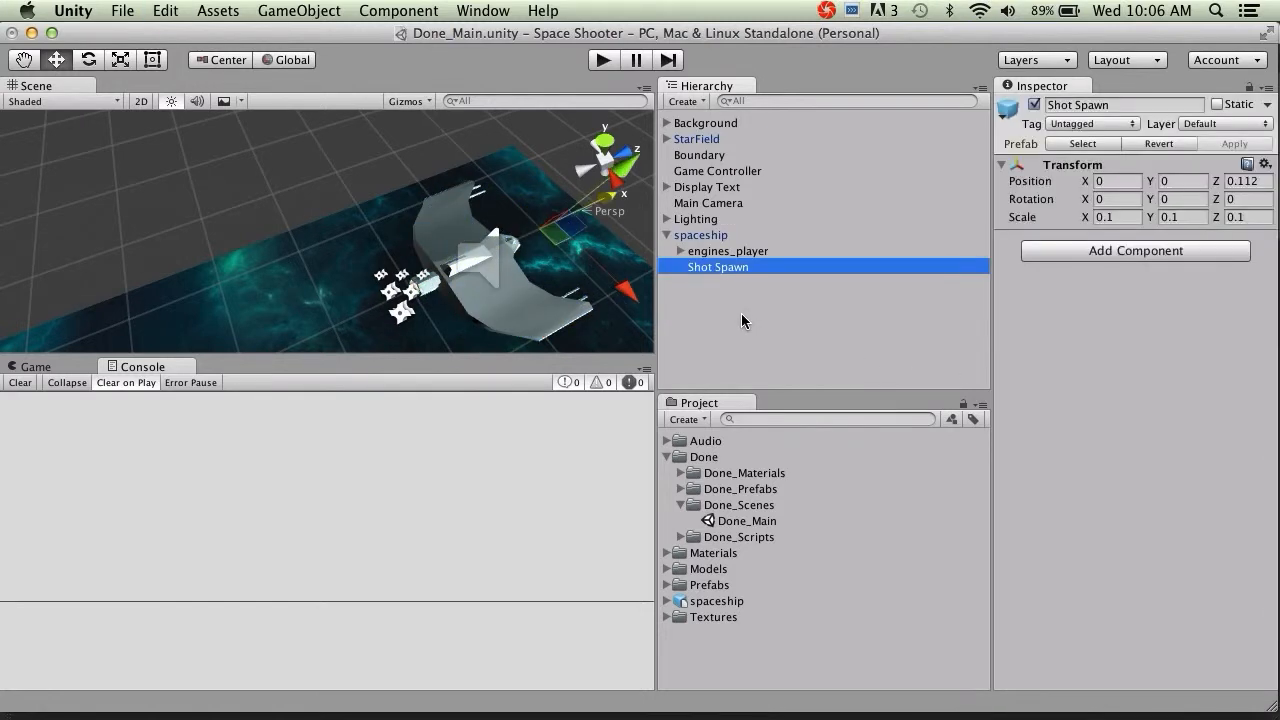
pyautogui.press('super+z')
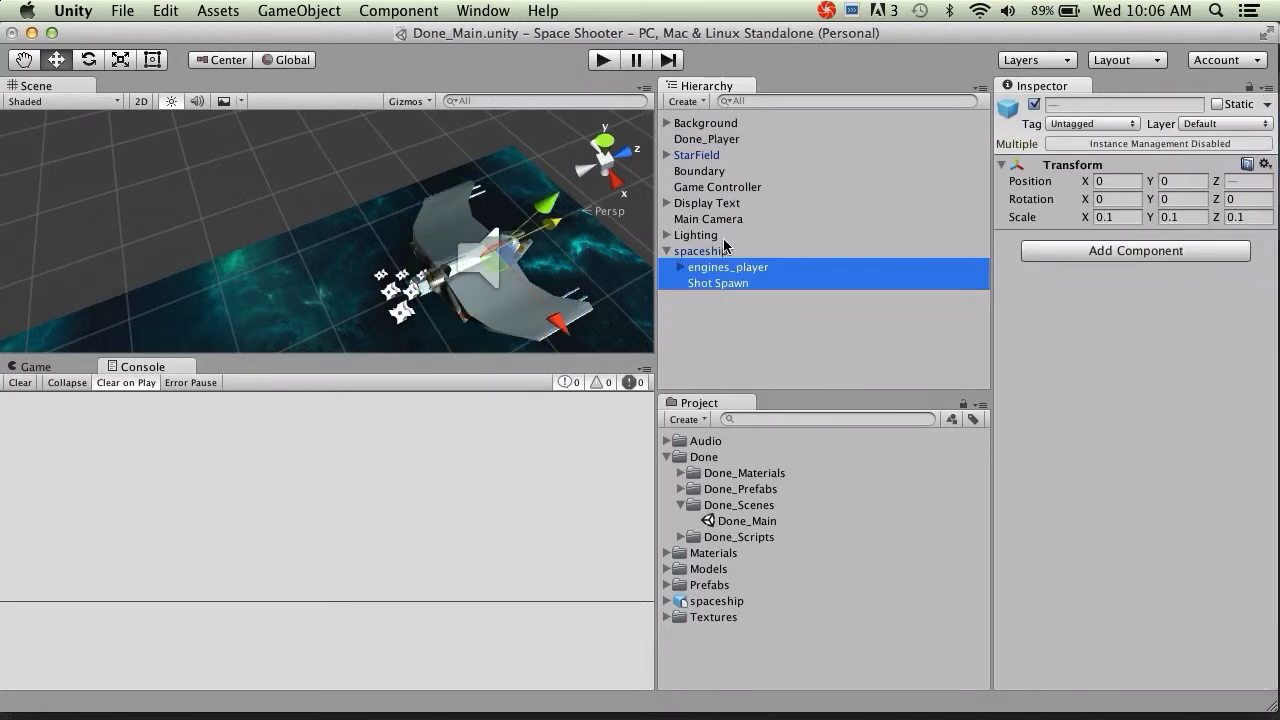
pyautogui.press('super+z')
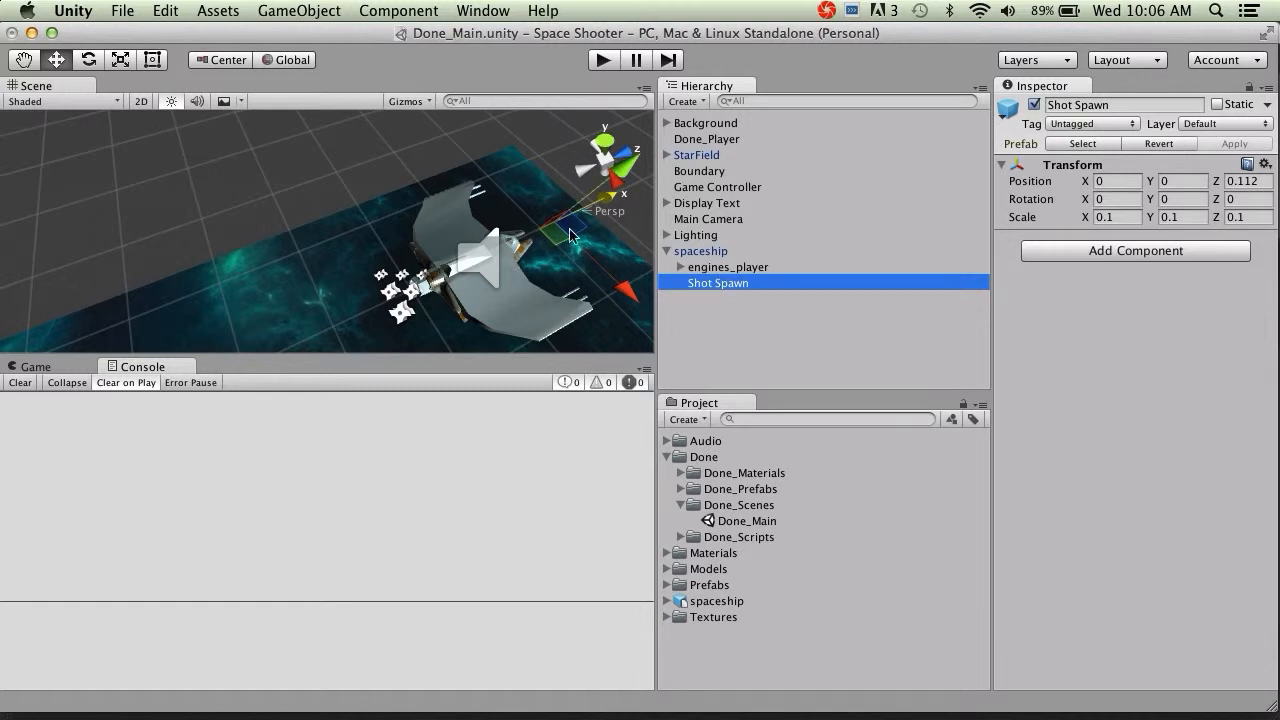
# Step: Move Shot Spawn slightly back towards the ship's nose and engines_player backward to a Z position of about -0.098
pyautogui.moveTo(570, 258); pyautogui.dragTo(518, 217, button='middle')
pyautogui.moveTo(533, 197); pyautogui.dragTo(514, 200)
pyautogui.click(728, 267)
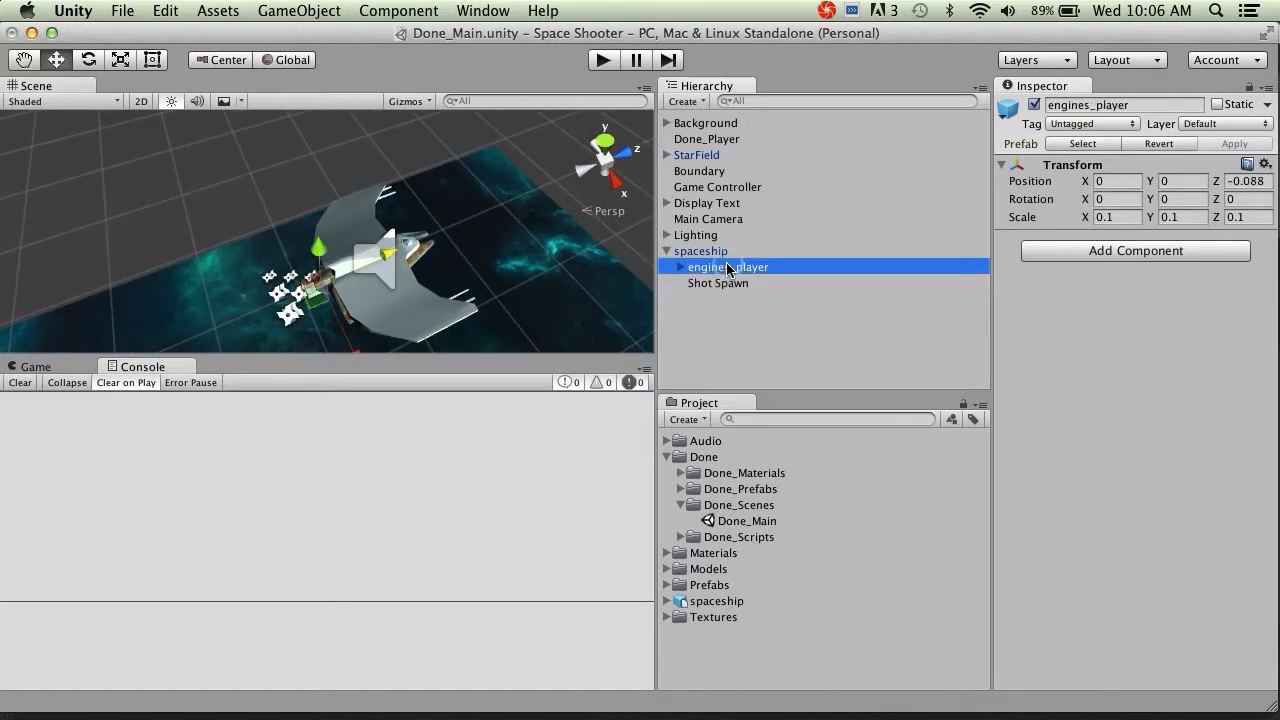
pyautogui.moveTo(387, 256); pyautogui.dragTo(368, 258)
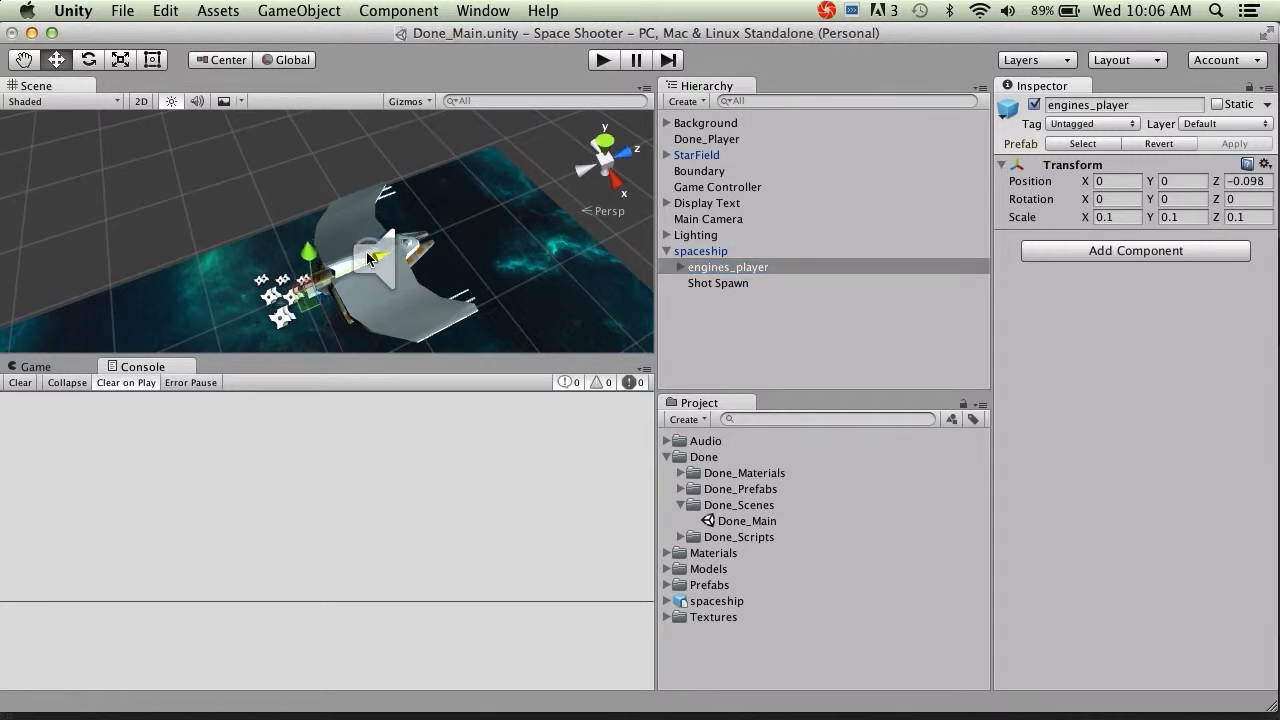
# Step: Review the components on Done_Player, collapsing its Mesh Renderer, Rigidbody and Mesh Collider
pyautogui.click(712, 140)
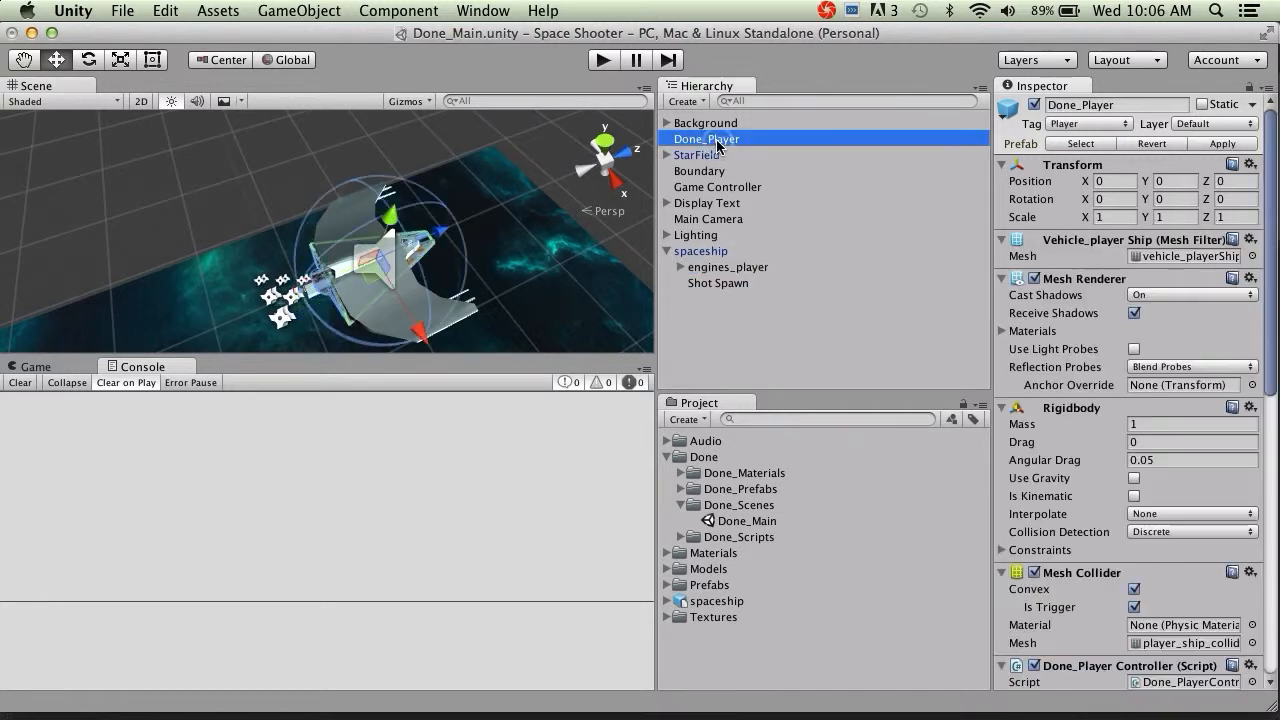
pyautogui.click(1003, 280)
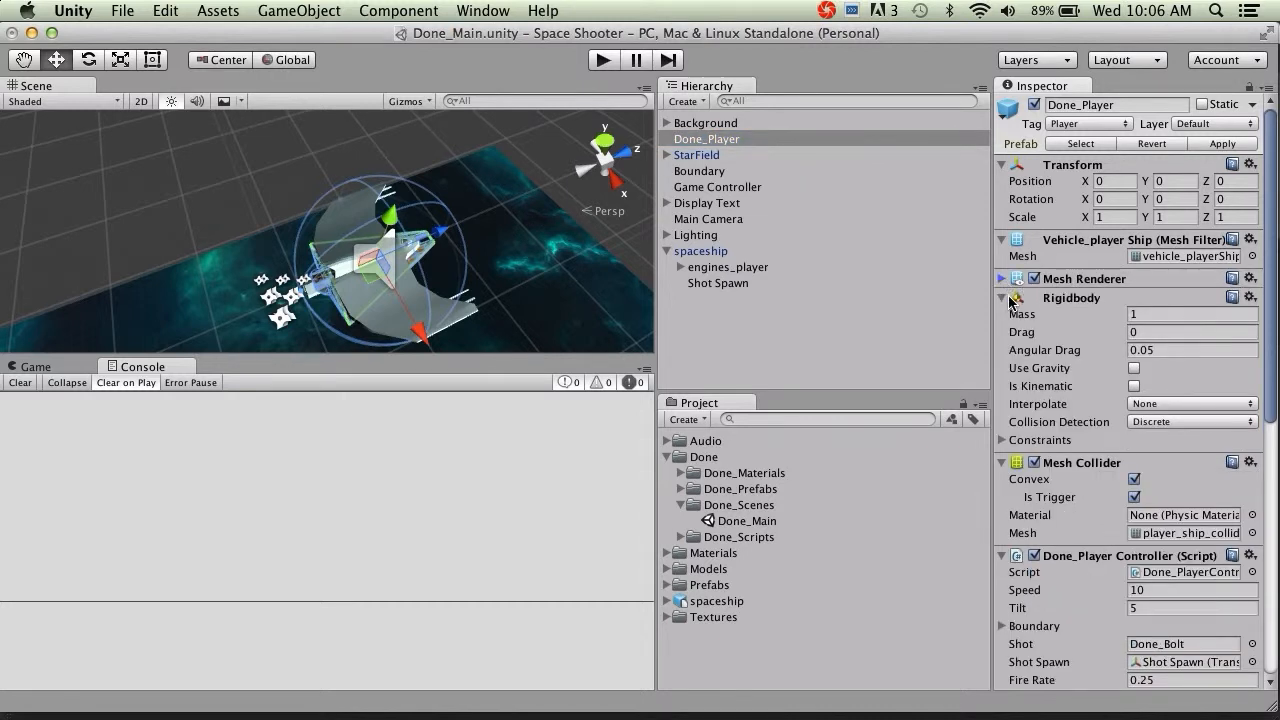
pyautogui.scroll(-3, 1082, 300)
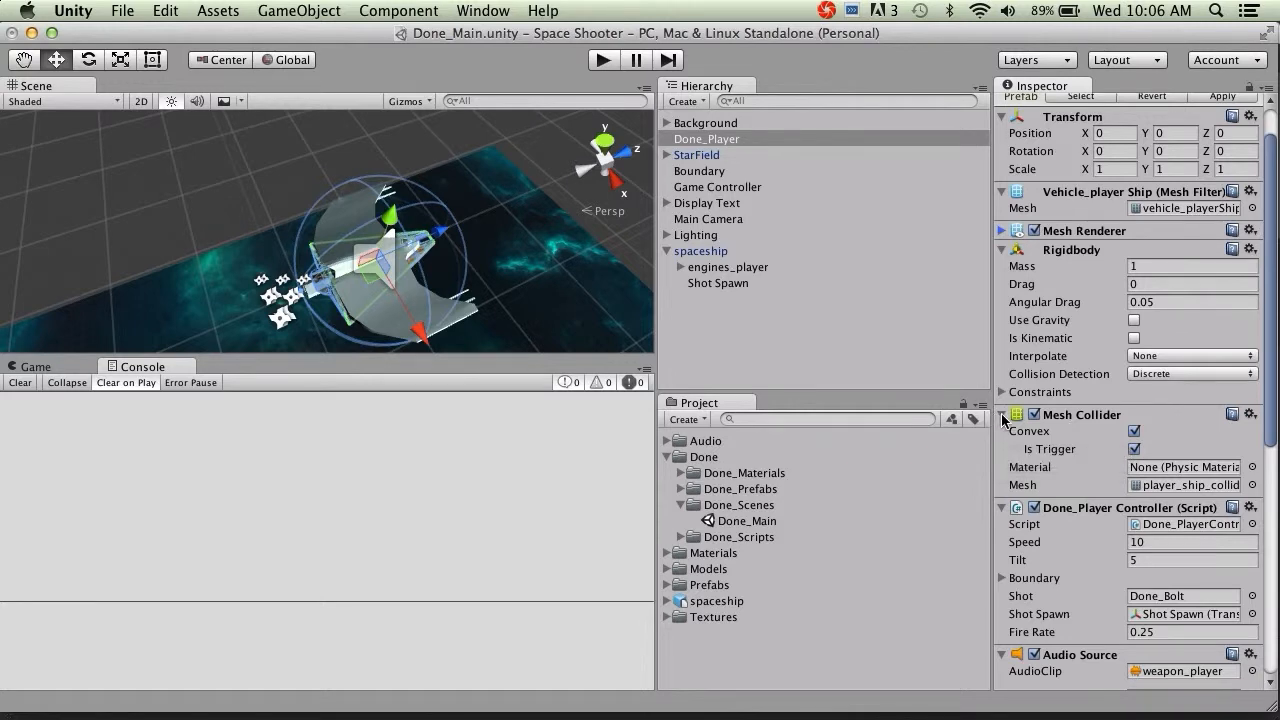
pyautogui.click(1002, 250)
pyautogui.click(1003, 268)
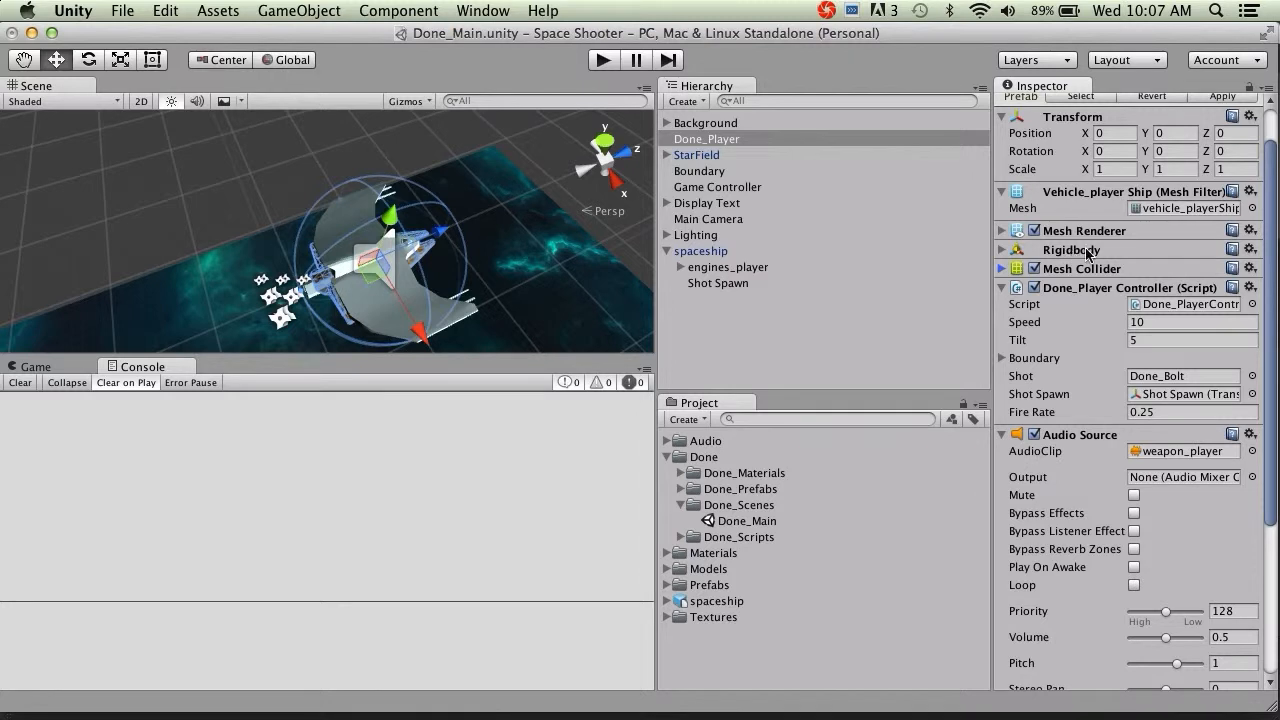
# Step: Copy Done_Player's Rigidbody onto spaceship as a new component and remove spaceship's Animator component
pyautogui.click(1250, 250)
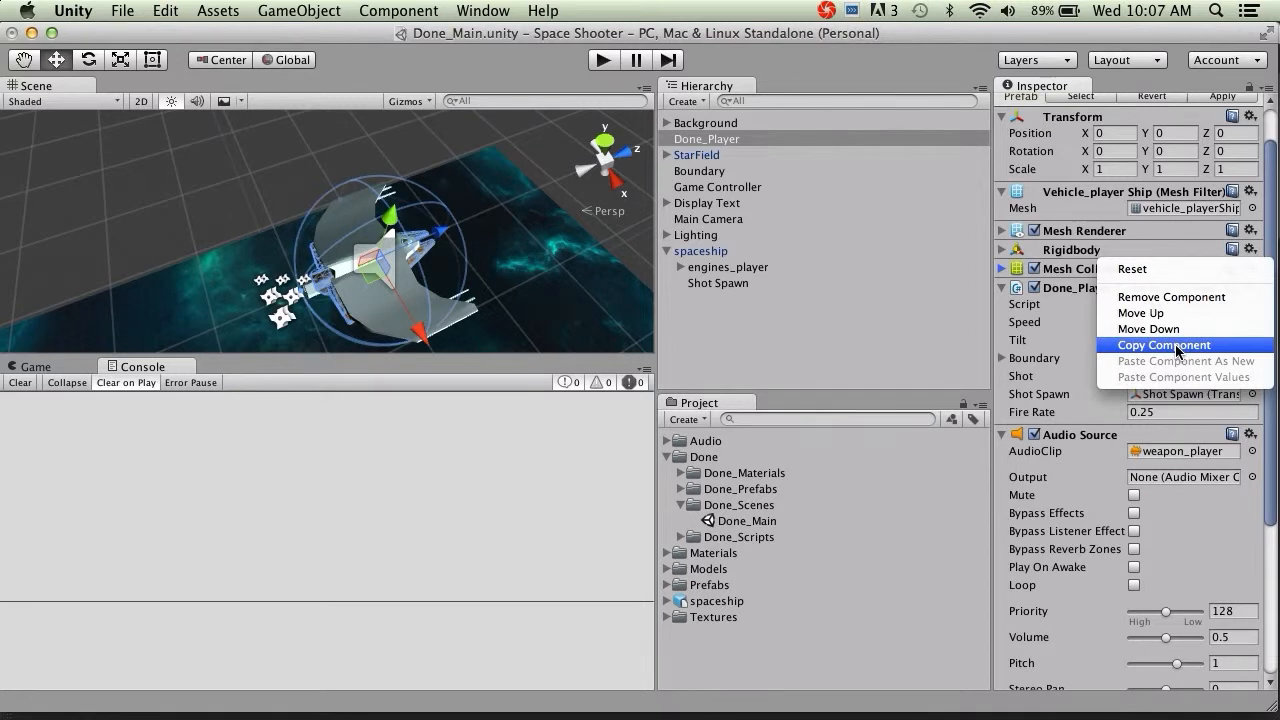
pyautogui.click(1177, 346)
pyautogui.click(700, 256)
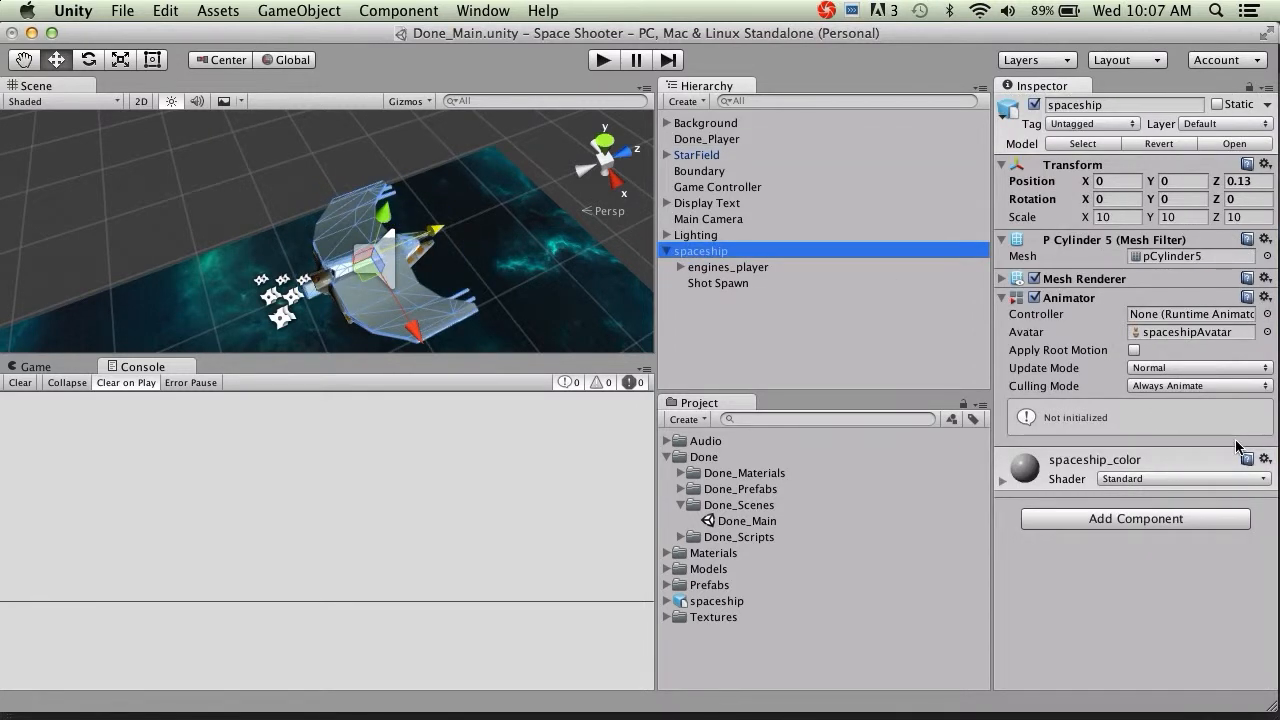
pyautogui.click(1265, 297)
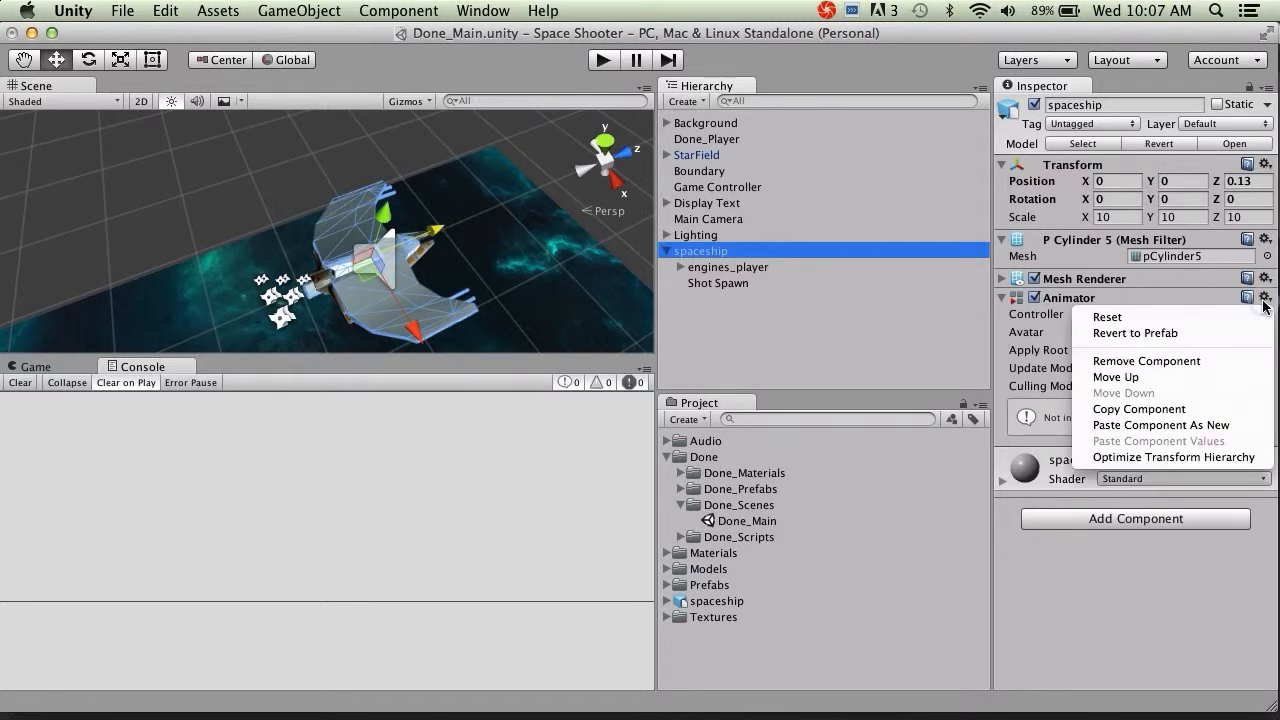
pyautogui.click(1137, 428)
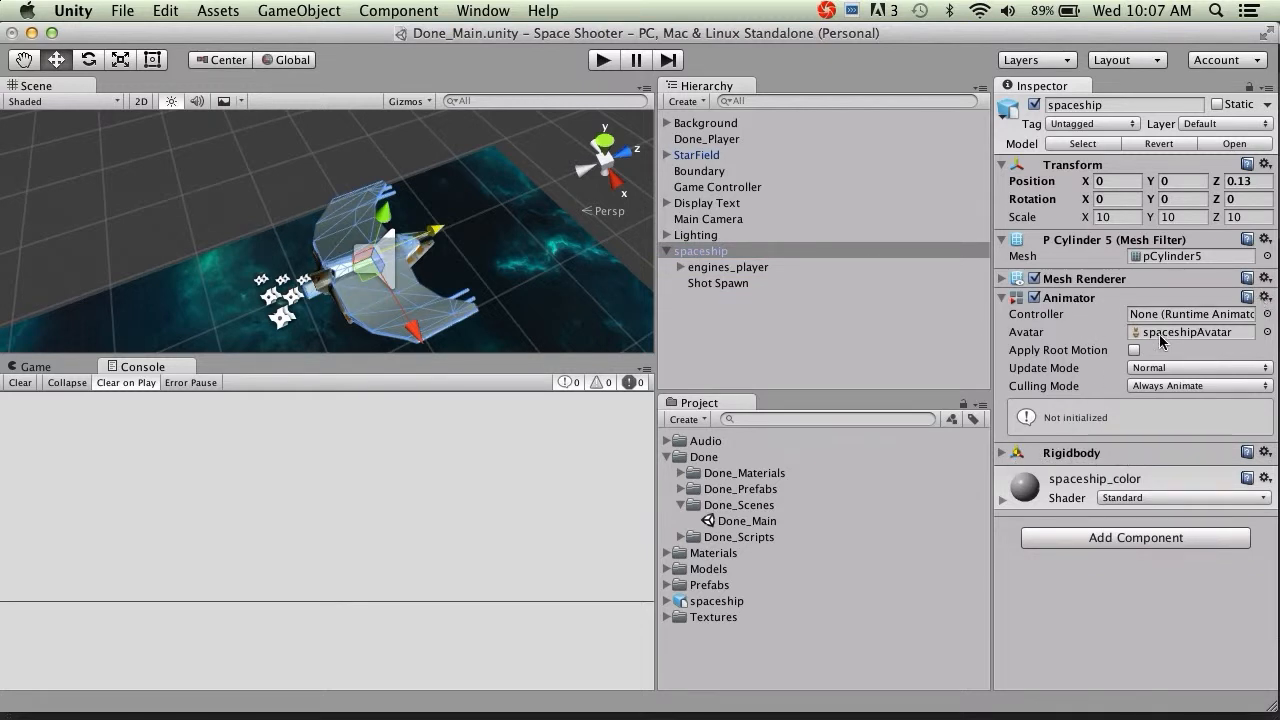
pyautogui.click(1268, 299)
pyautogui.click(1236, 360)
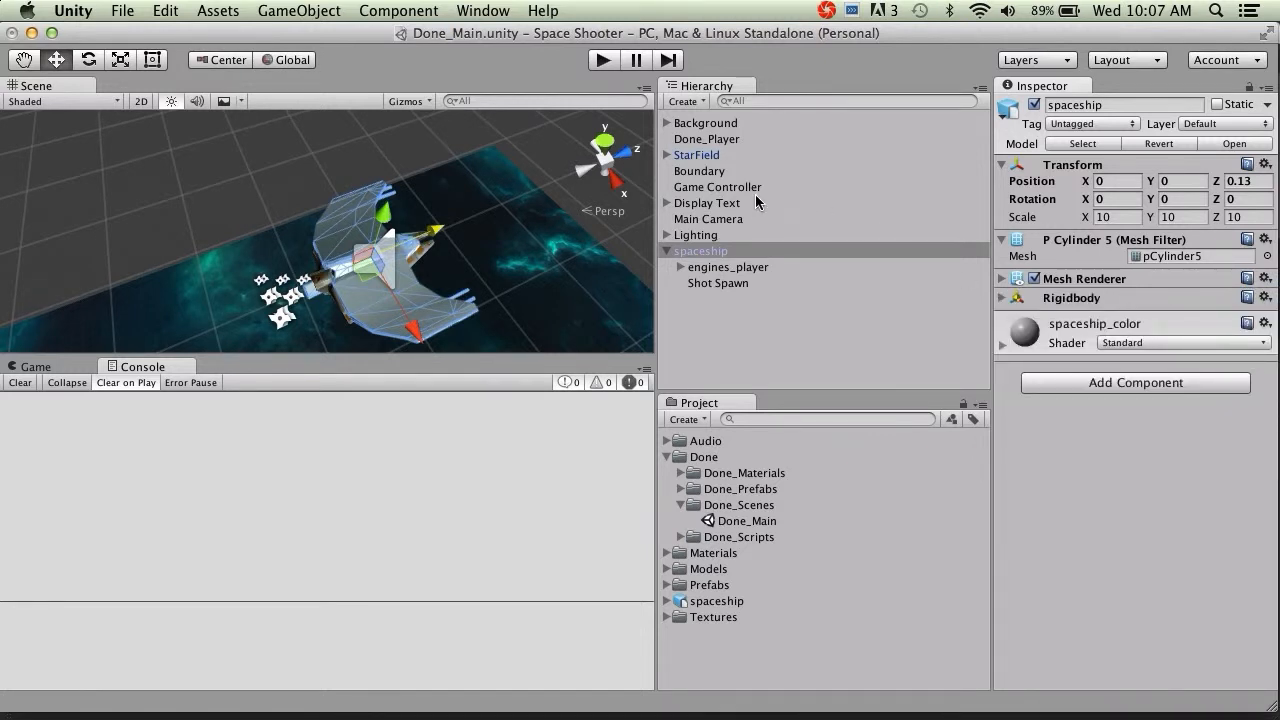
# Step: Copy Done_Player's Mesh Collider and paste it onto spaceship as a new component
pyautogui.click(720, 140)
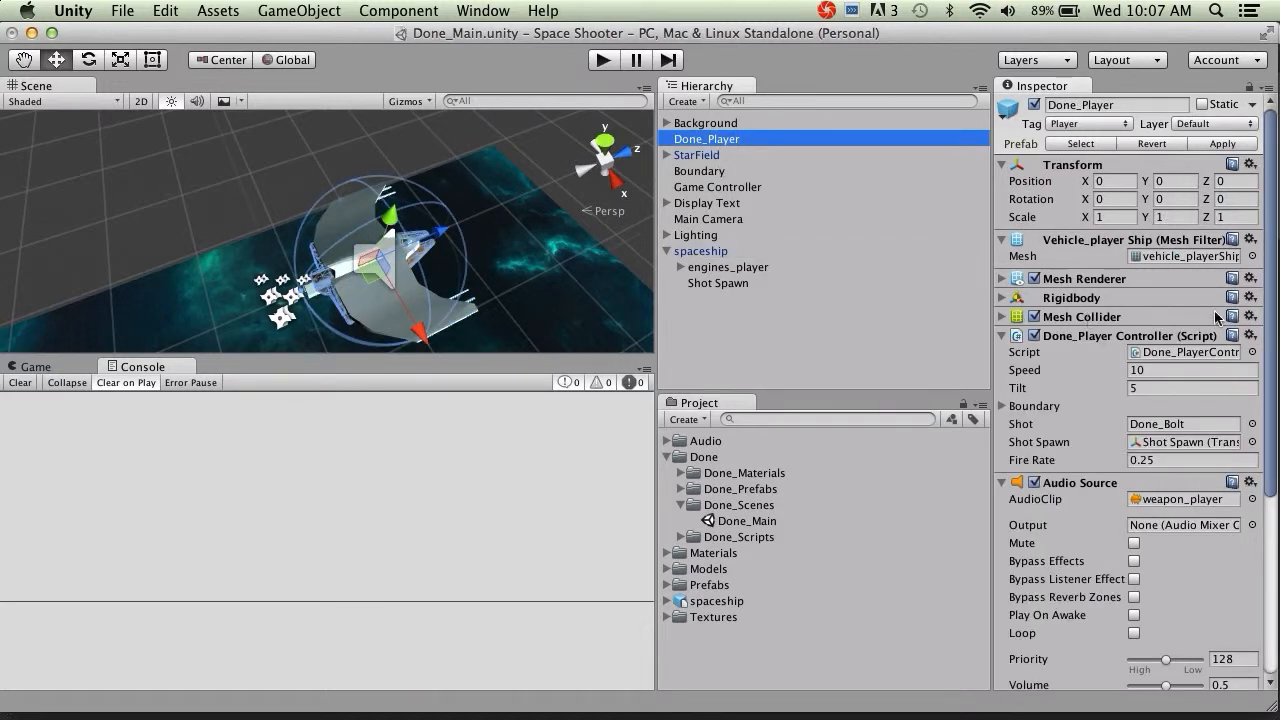
pyautogui.click(1249, 317)
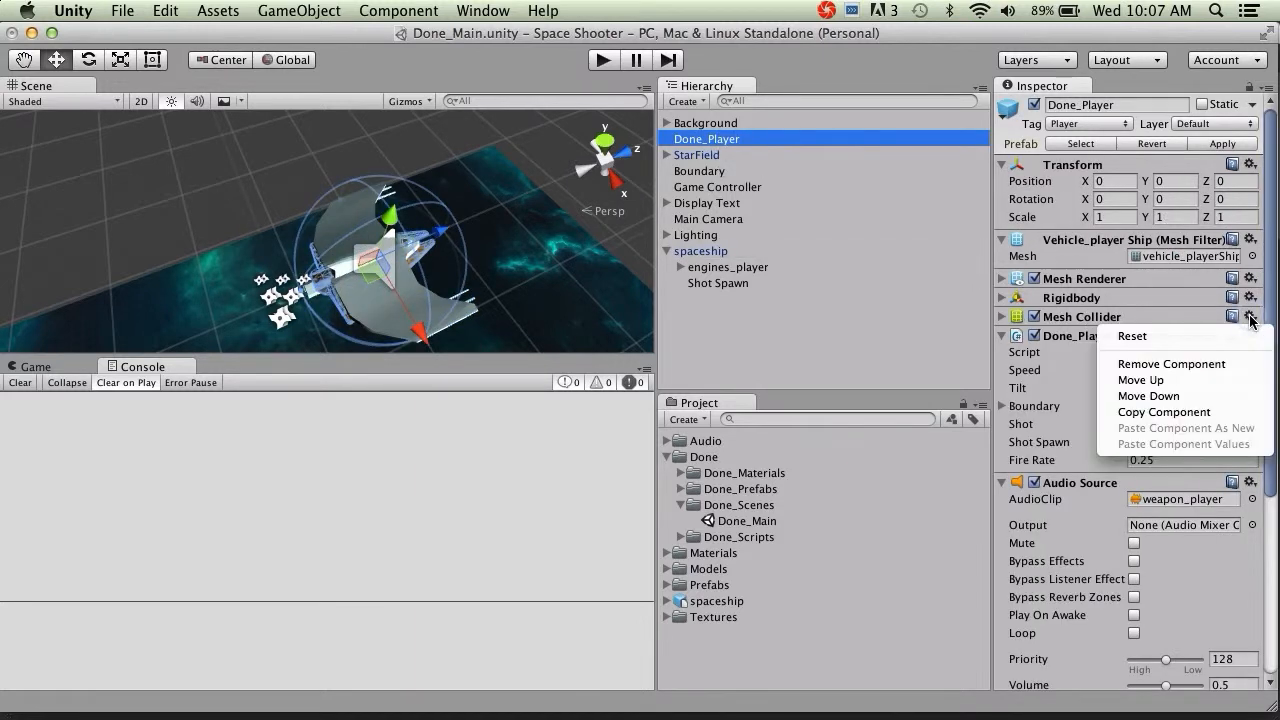
pyautogui.click(1179, 413)
pyautogui.click(891, 252)
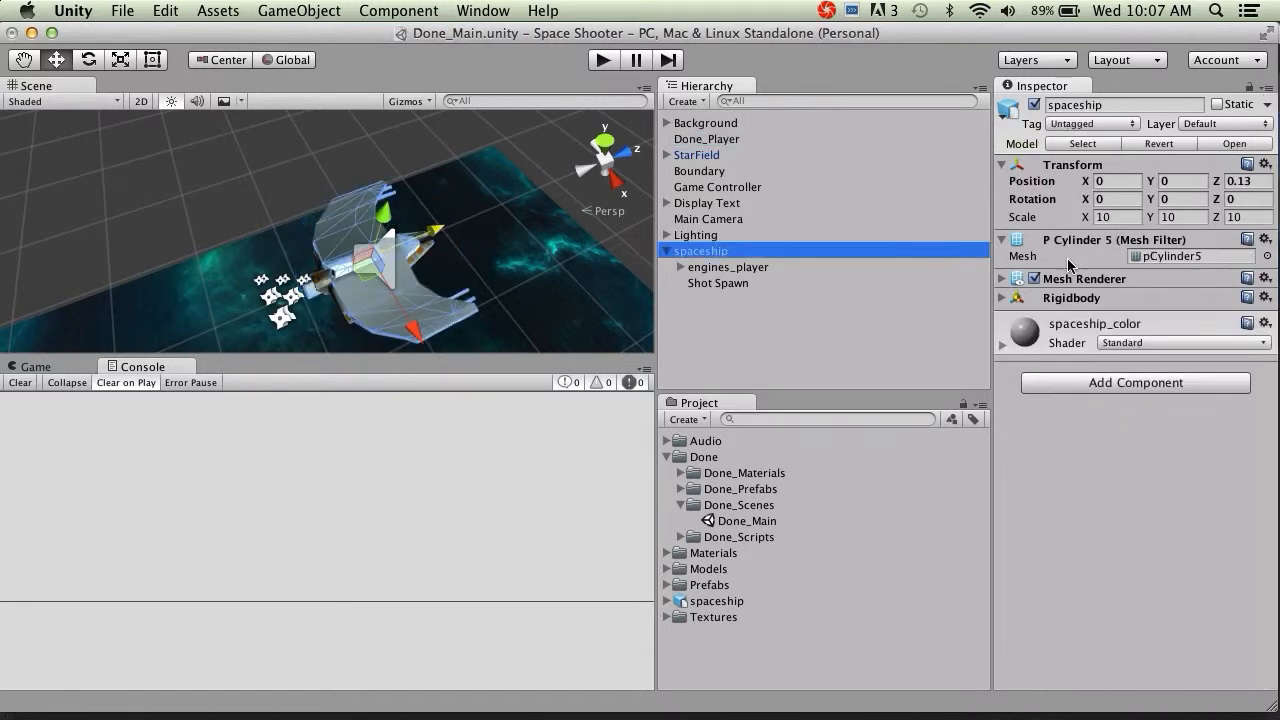
pyautogui.click(1265, 297)
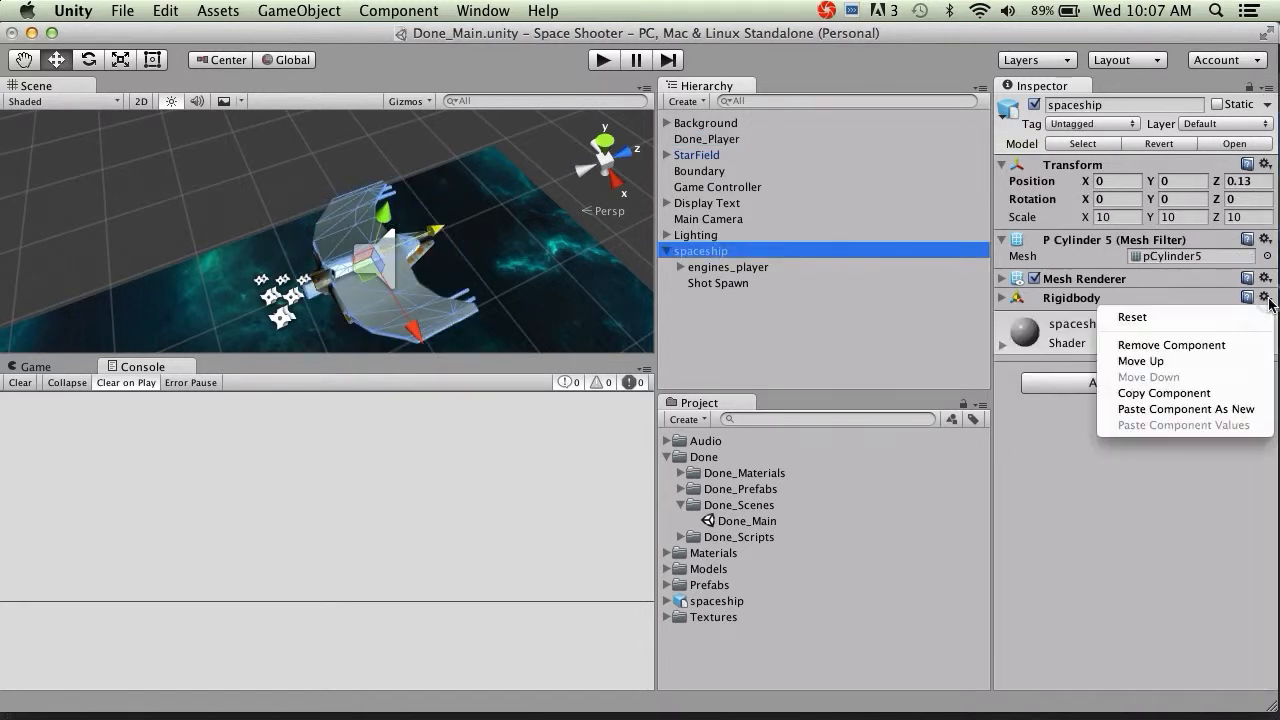
pyautogui.click(1192, 409)
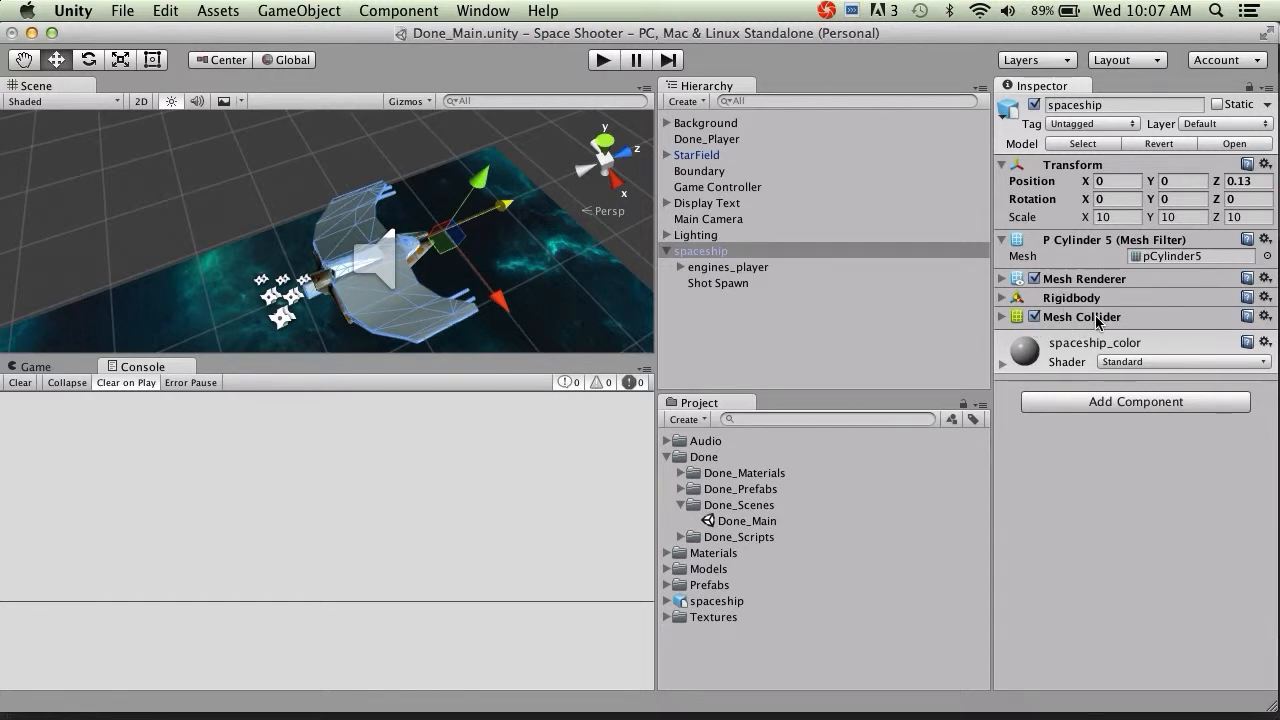
# Step: Set the mesh of spaceship's Mesh Collider to pCylinder5
pyautogui.click(1004, 317)
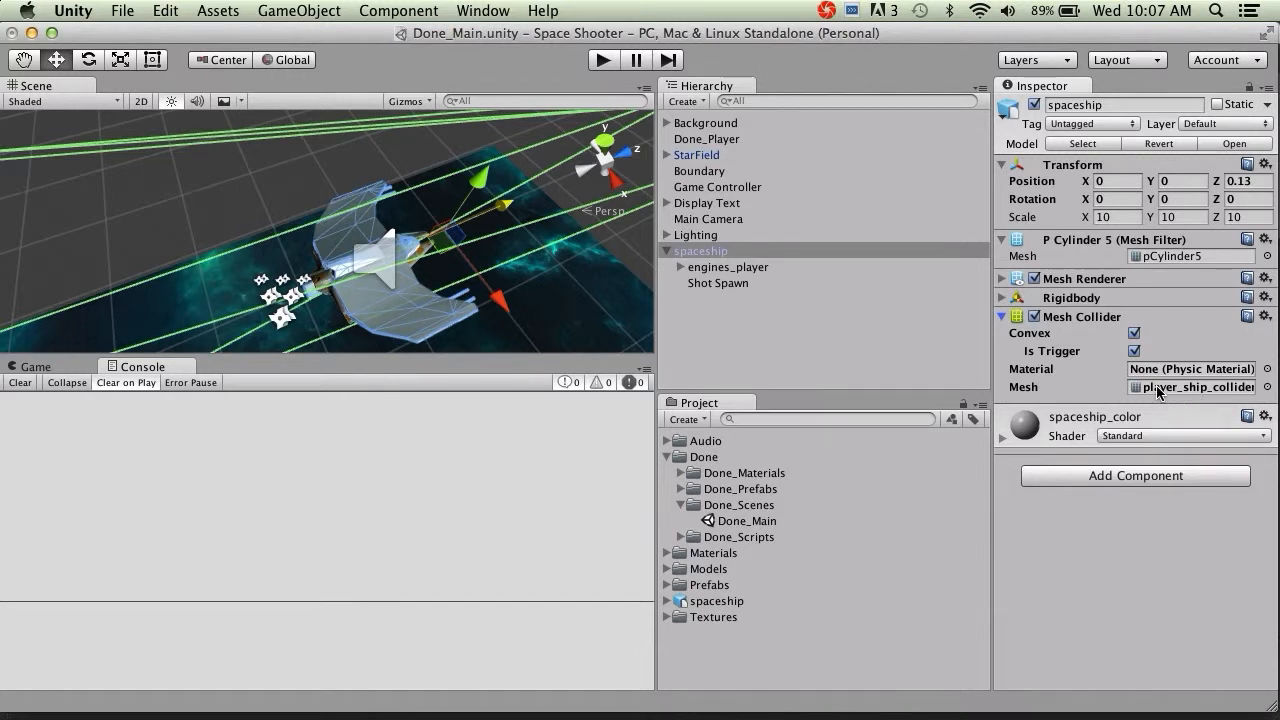
pyautogui.click(1267, 387)
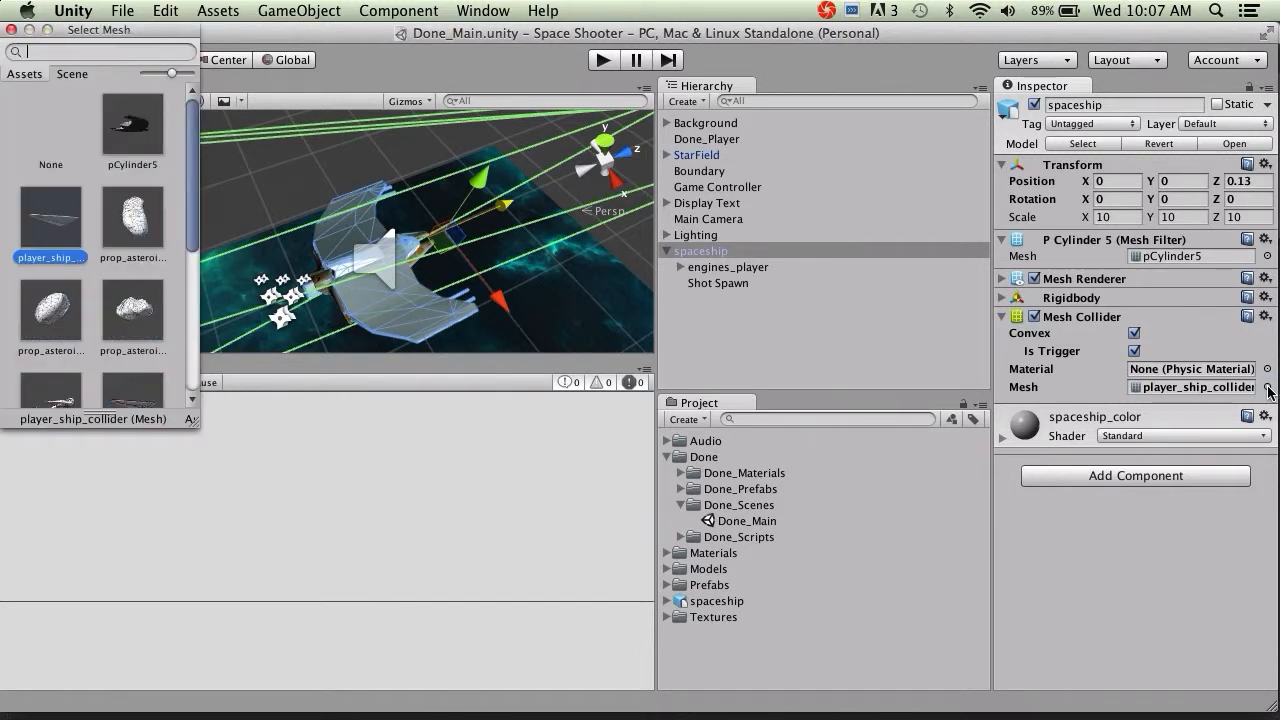
pyautogui.click(133, 126)
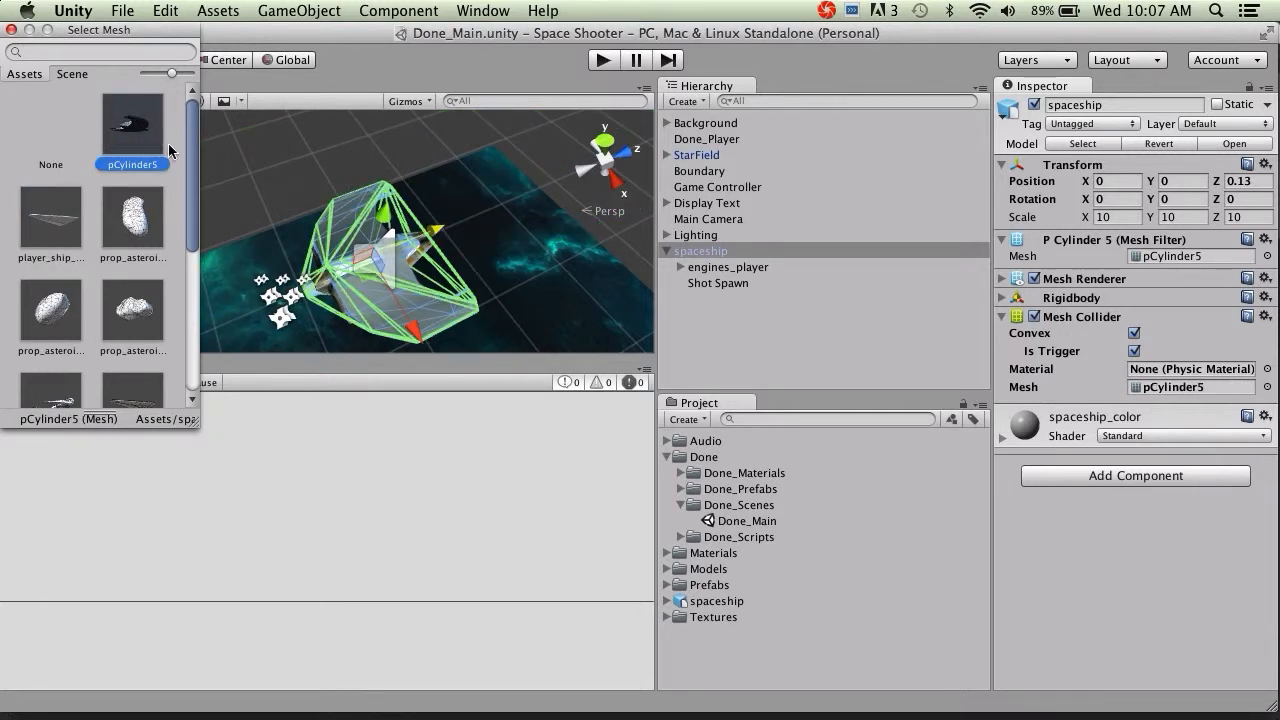
pyautogui.doubleClick(155, 137)
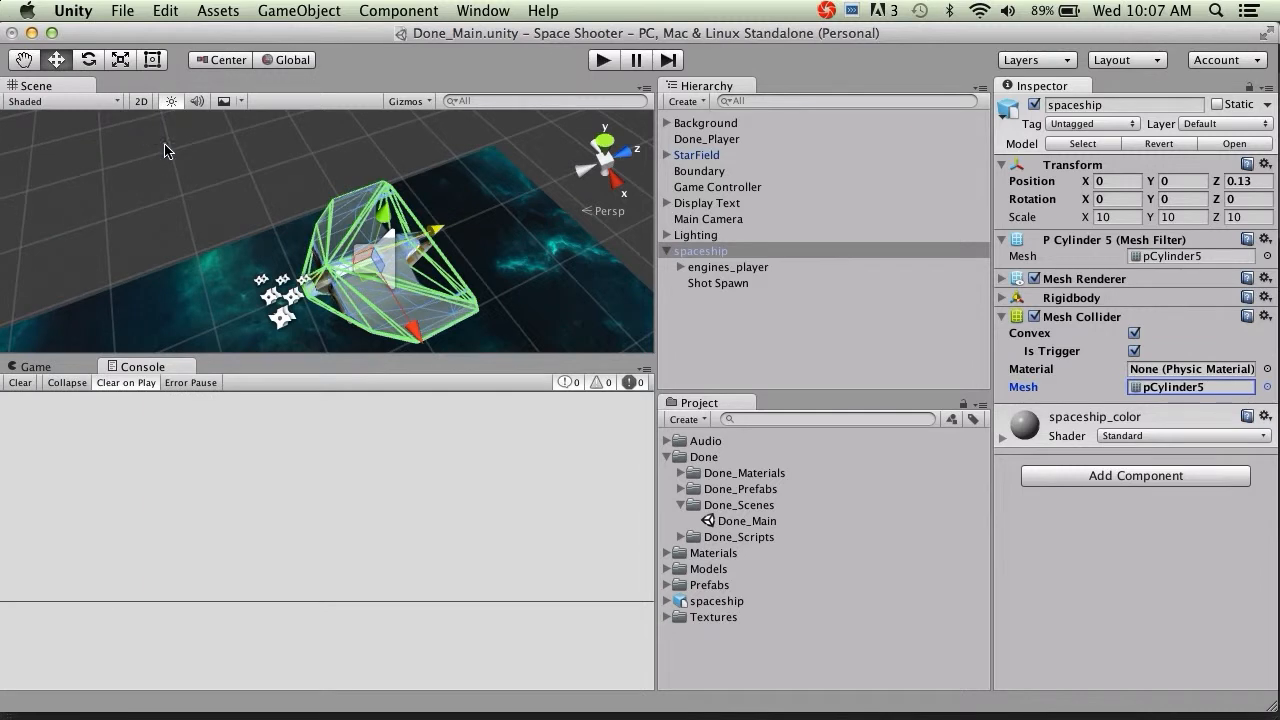
# Step: Copy the Done_Player Controller script component onto spaceship as new, check its Boundary values and collapse it
pyautogui.click(705, 139)
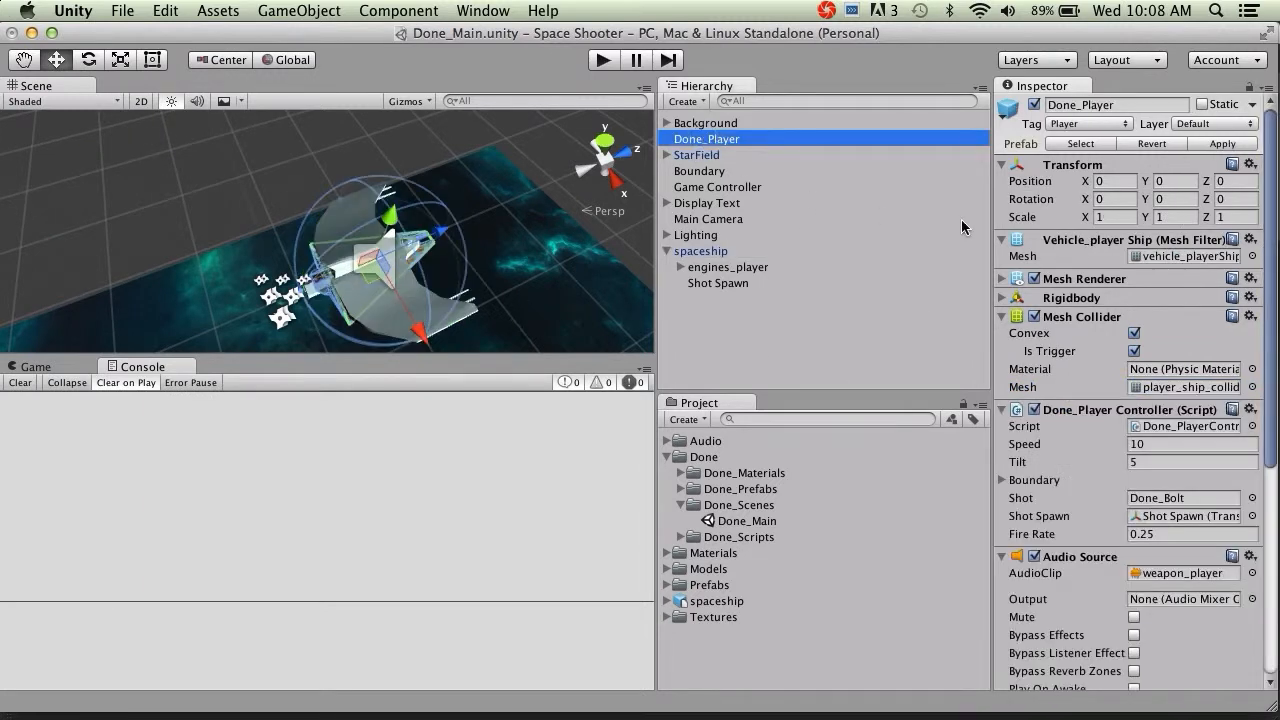
pyautogui.click(1002, 317)
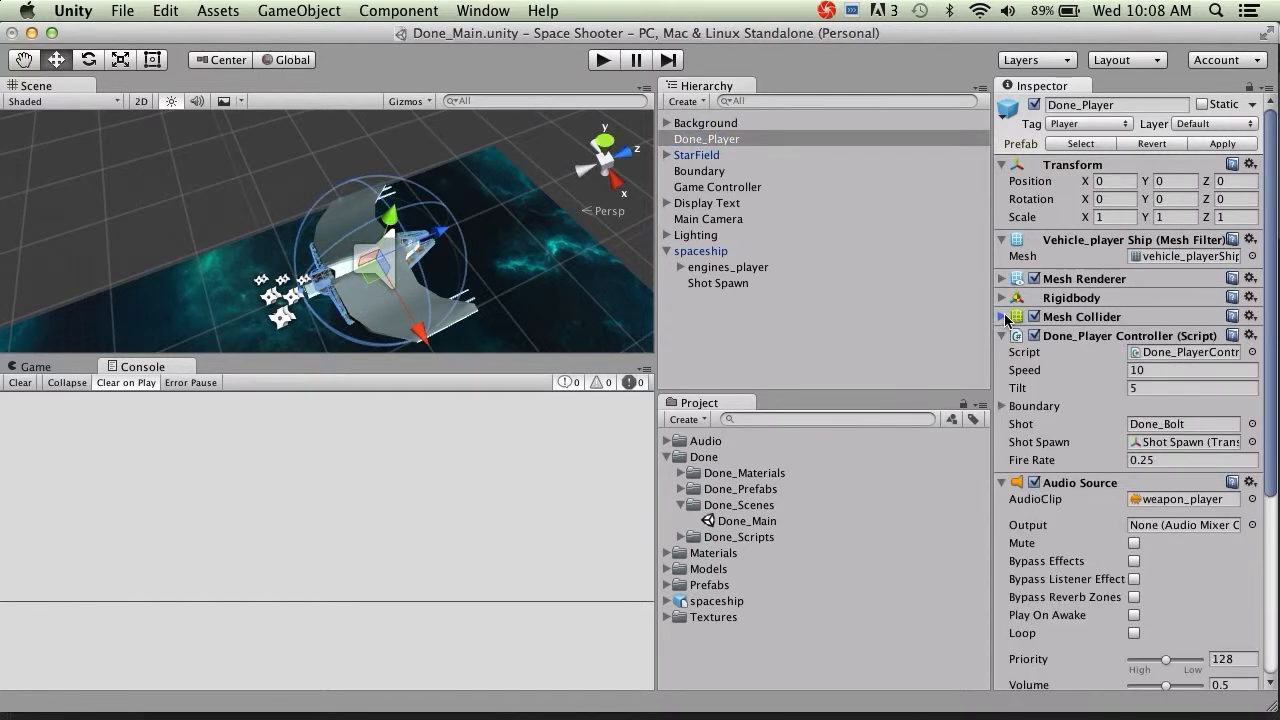
pyautogui.click(1250, 337)
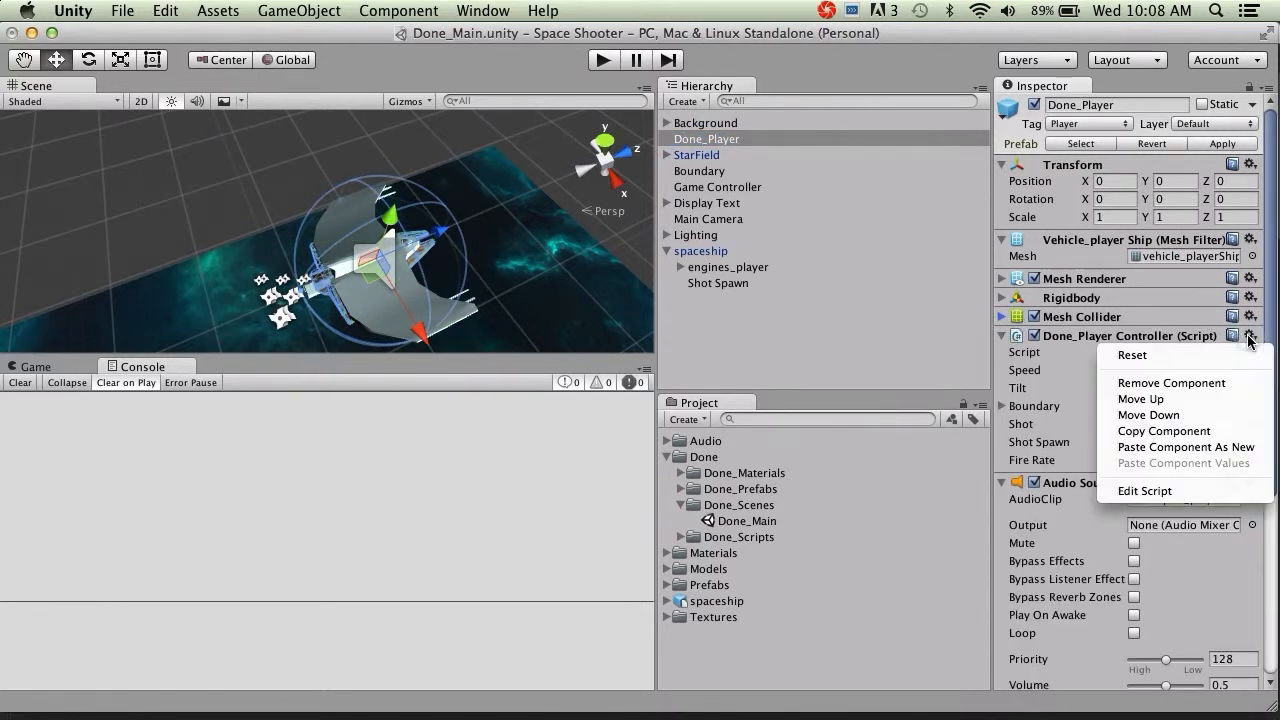
pyautogui.click(1207, 436)
pyautogui.click(730, 253)
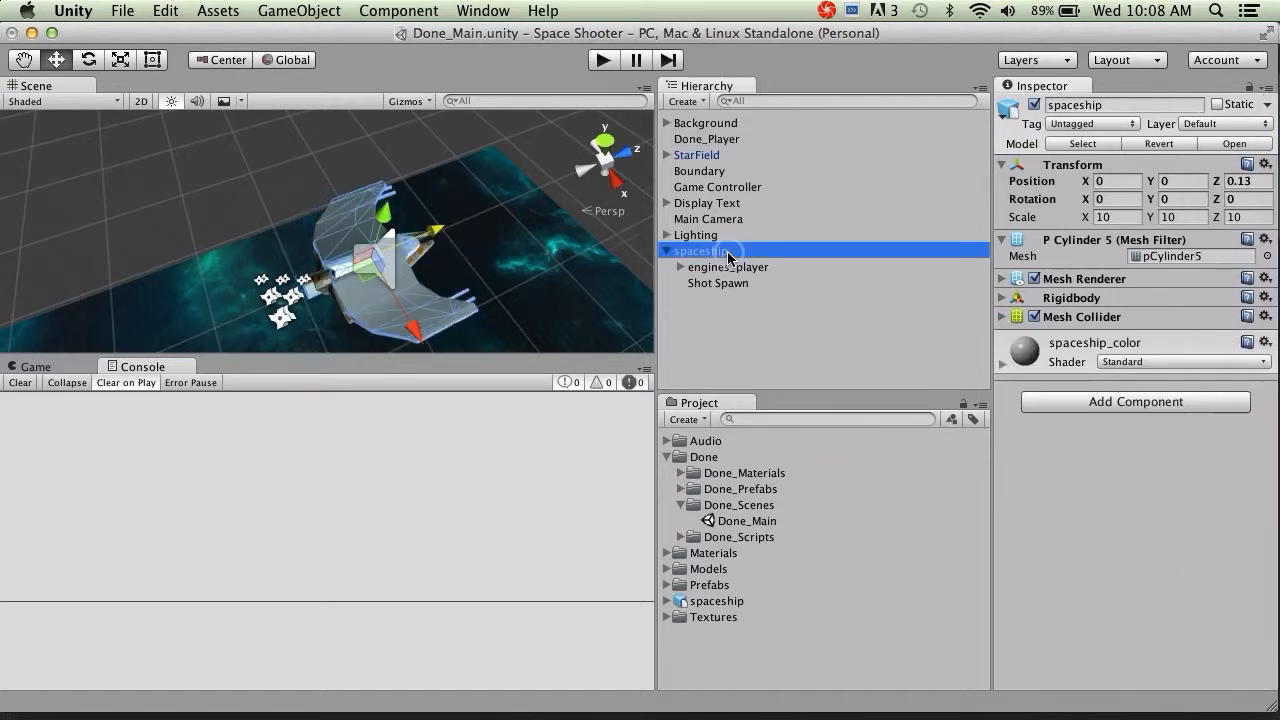
pyautogui.click(1265, 316)
pyautogui.click(1210, 428)
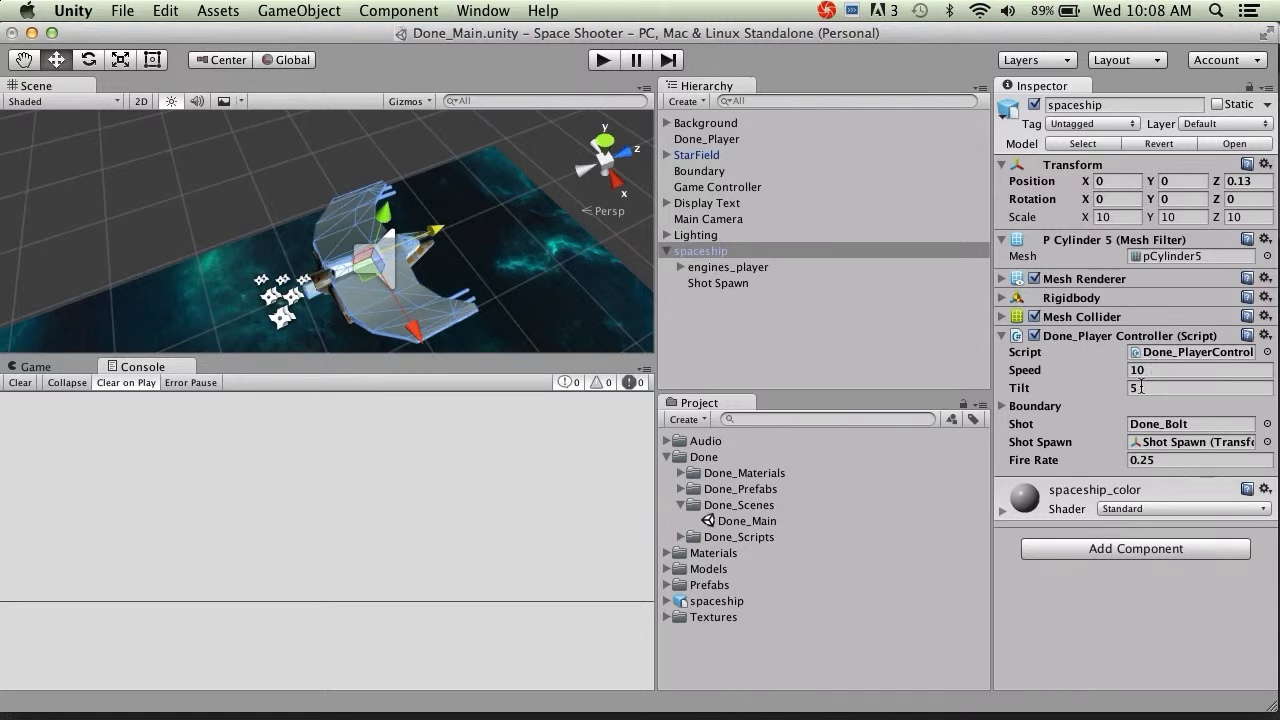
pyautogui.click(1002, 406)
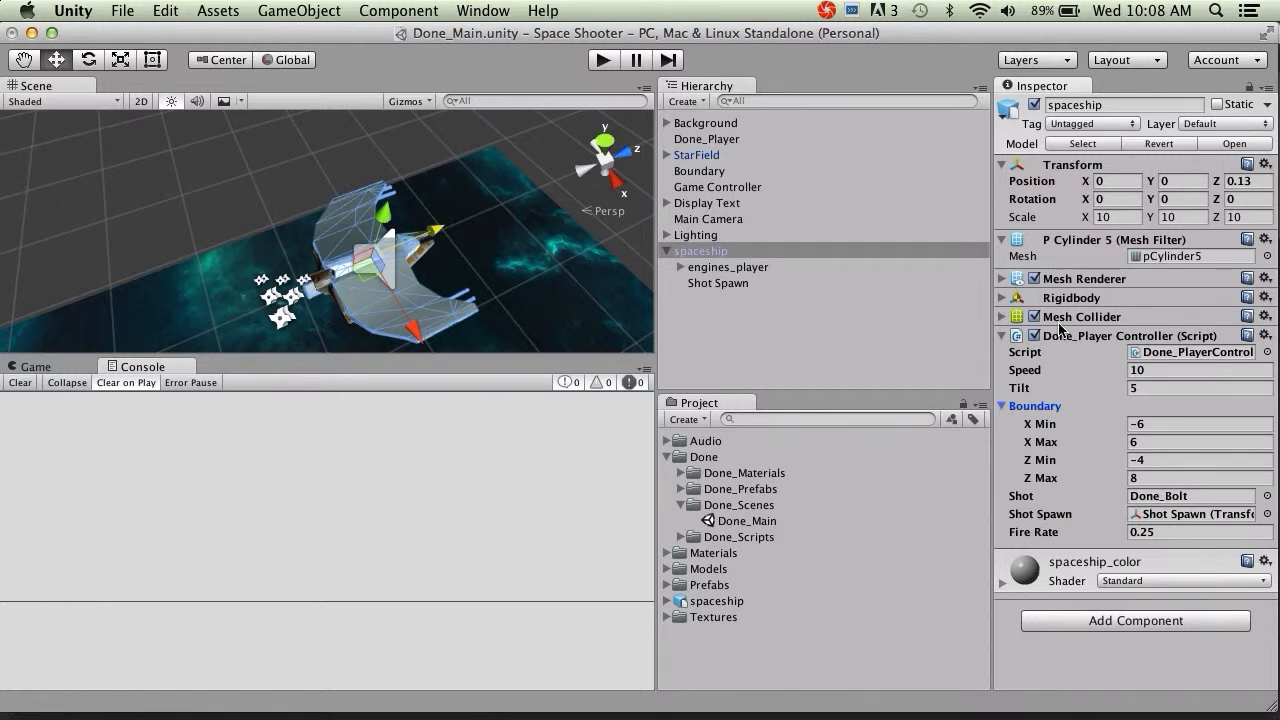
pyautogui.click(1002, 335)
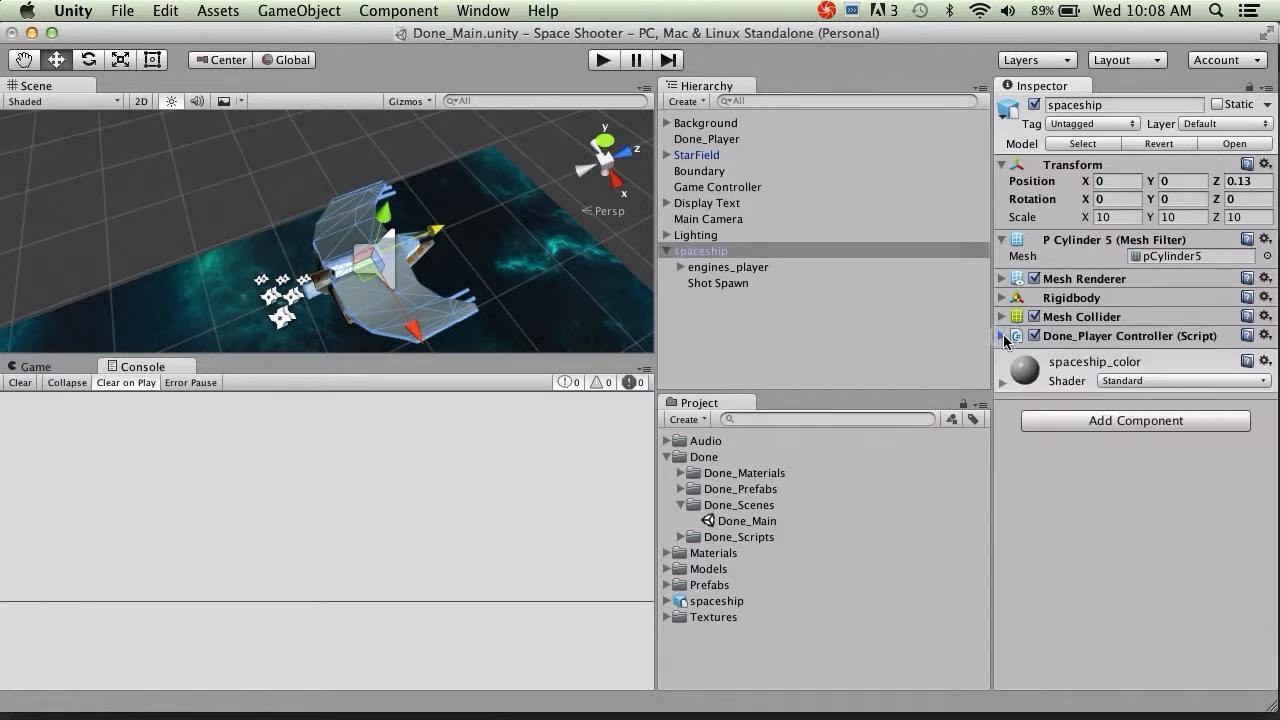
# Step: Copy Done_Player's Audio Source onto spaceship as a new component and collapse it
pyautogui.click(695, 142)
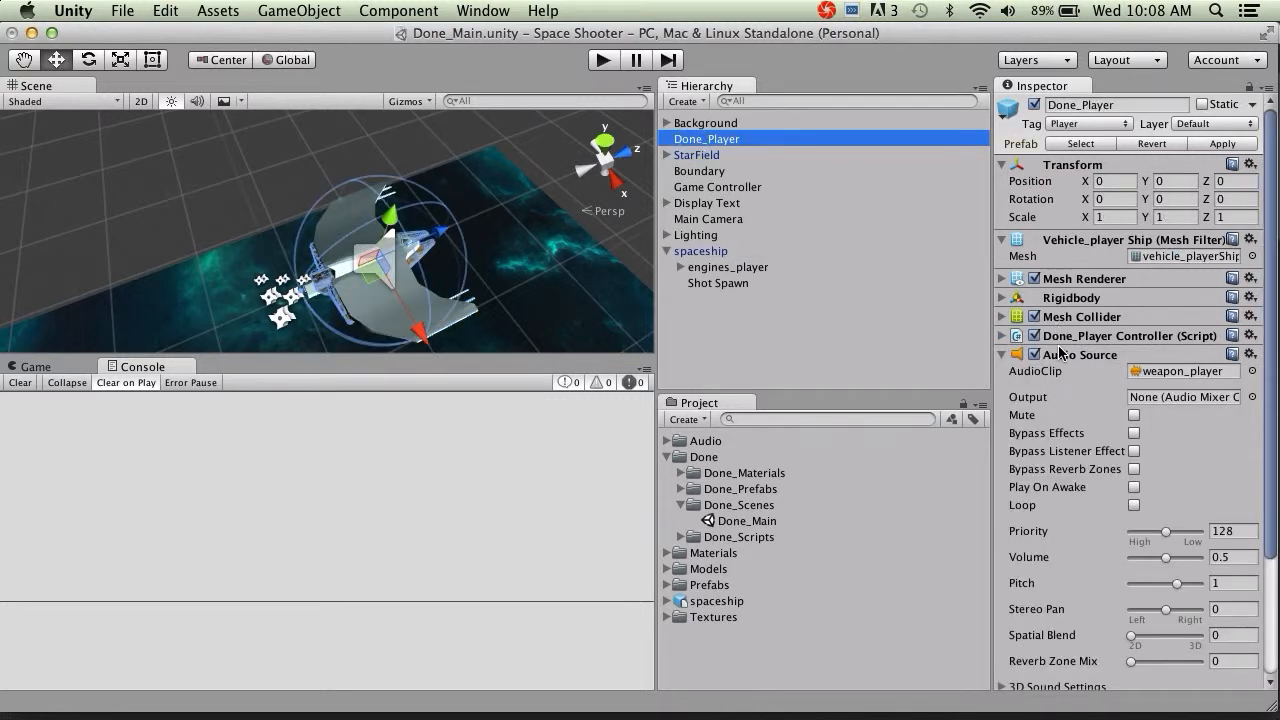
pyautogui.click(1250, 355)
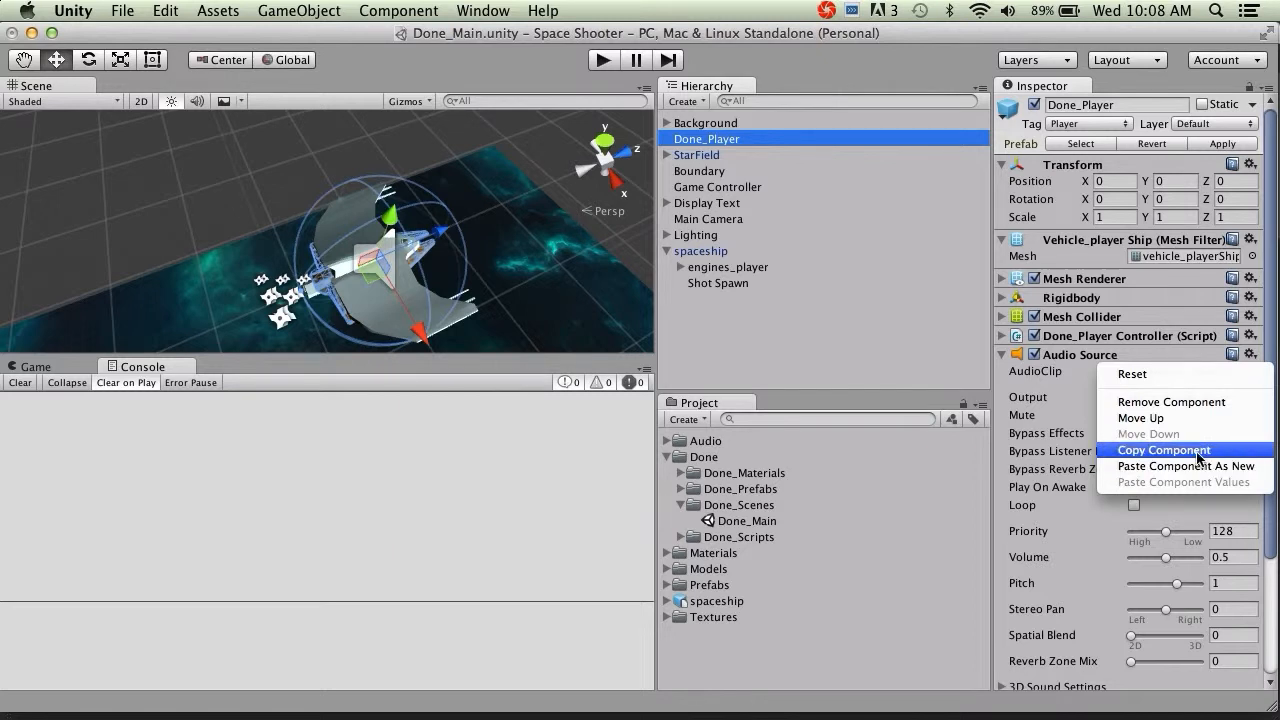
pyautogui.click(1165, 450)
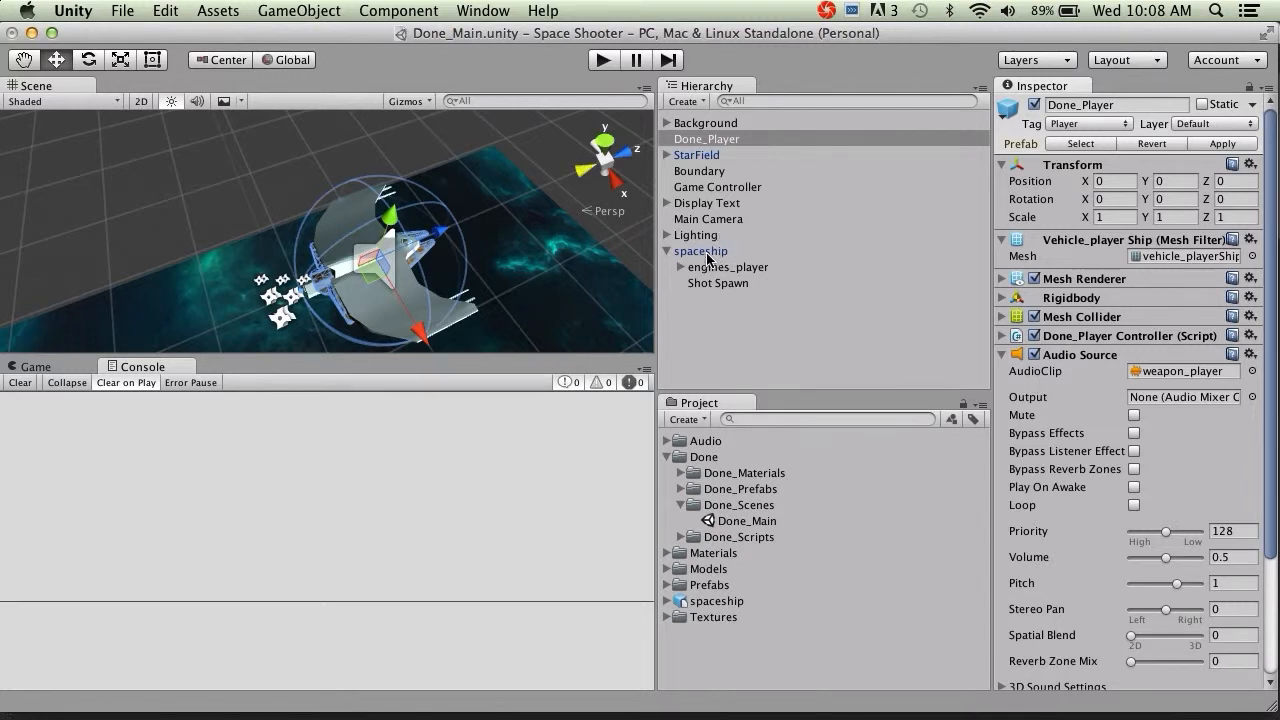
pyautogui.click(707, 252)
pyautogui.click(1265, 336)
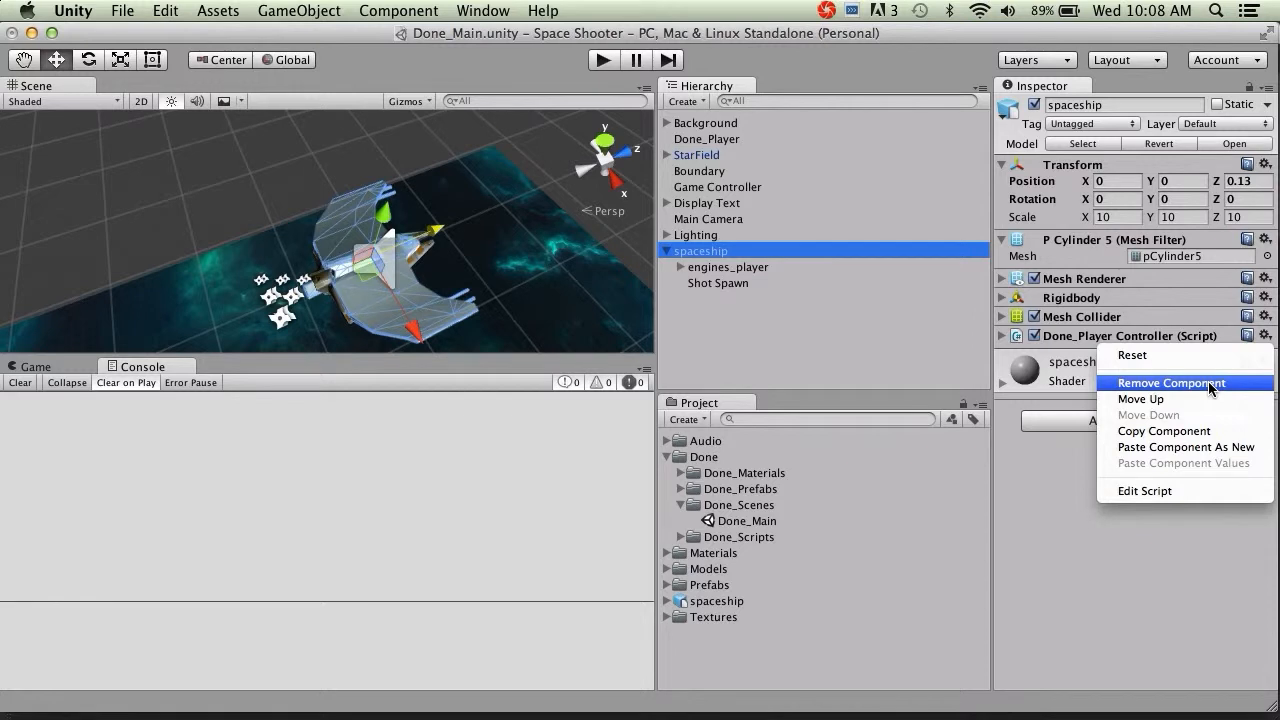
pyautogui.click(1184, 446)
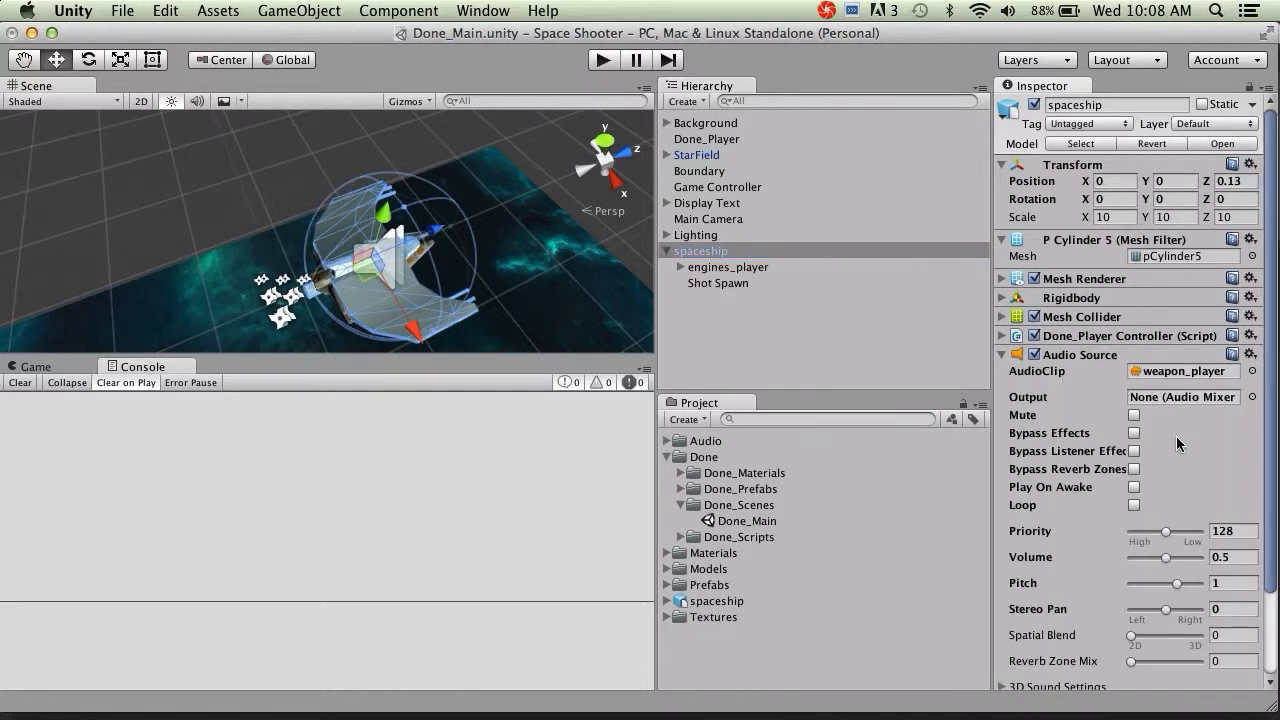
pyautogui.click(1003, 355)
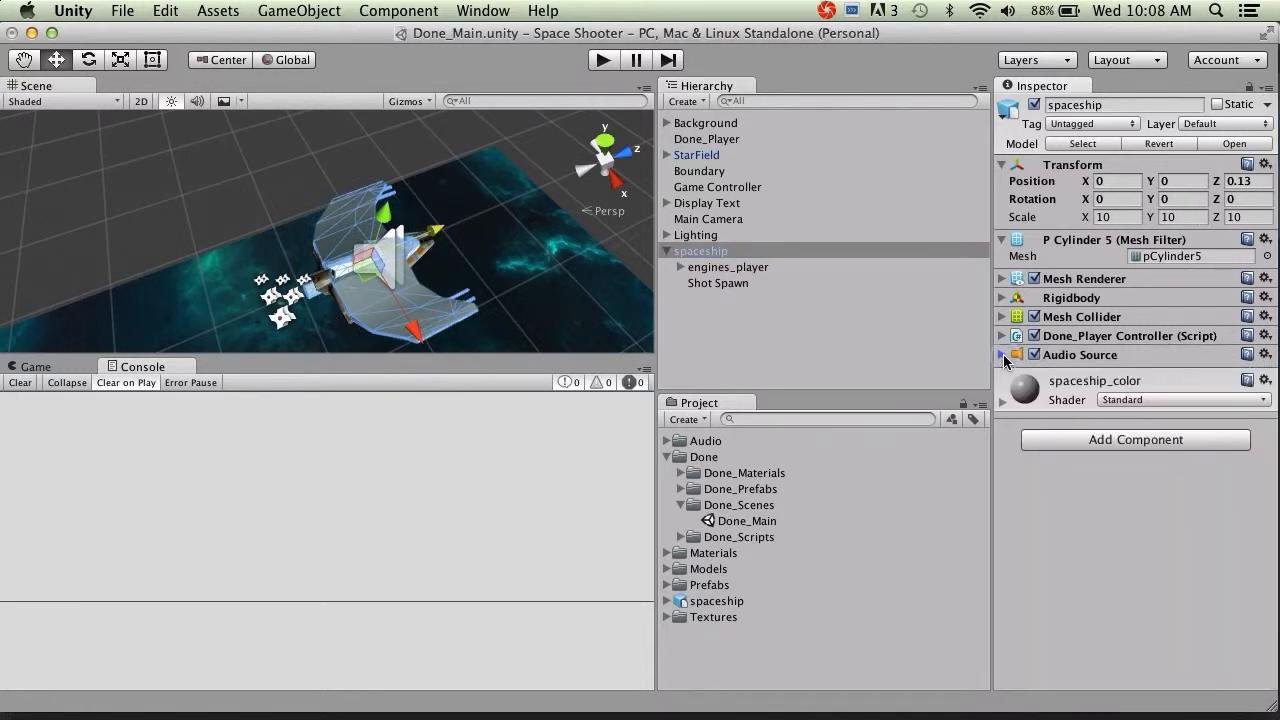
# Step: Delete the original Done_Player object from the scene
pyautogui.click(700, 140)
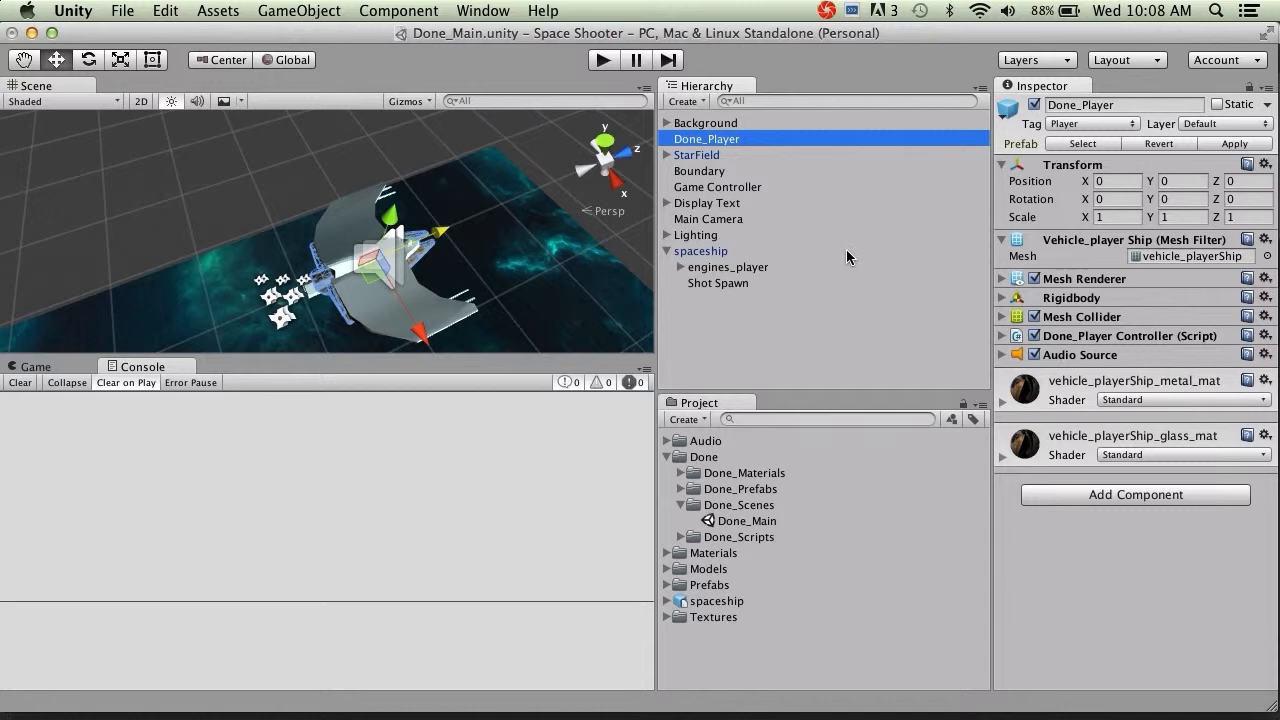
pyautogui.click(727, 141)
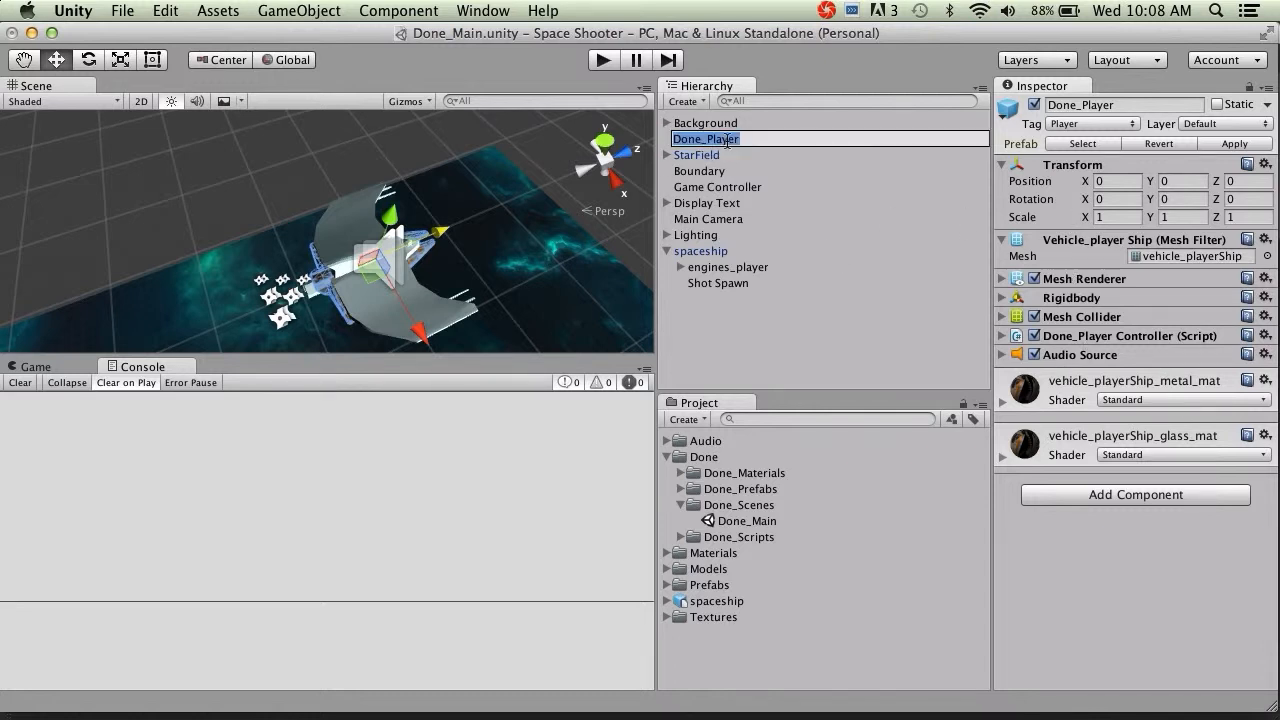
pyautogui.click(779, 140)
pyautogui.click(722, 154)
pyautogui.click(708, 140)
pyautogui.press('super+c')
pyautogui.press('super+BackSpace')
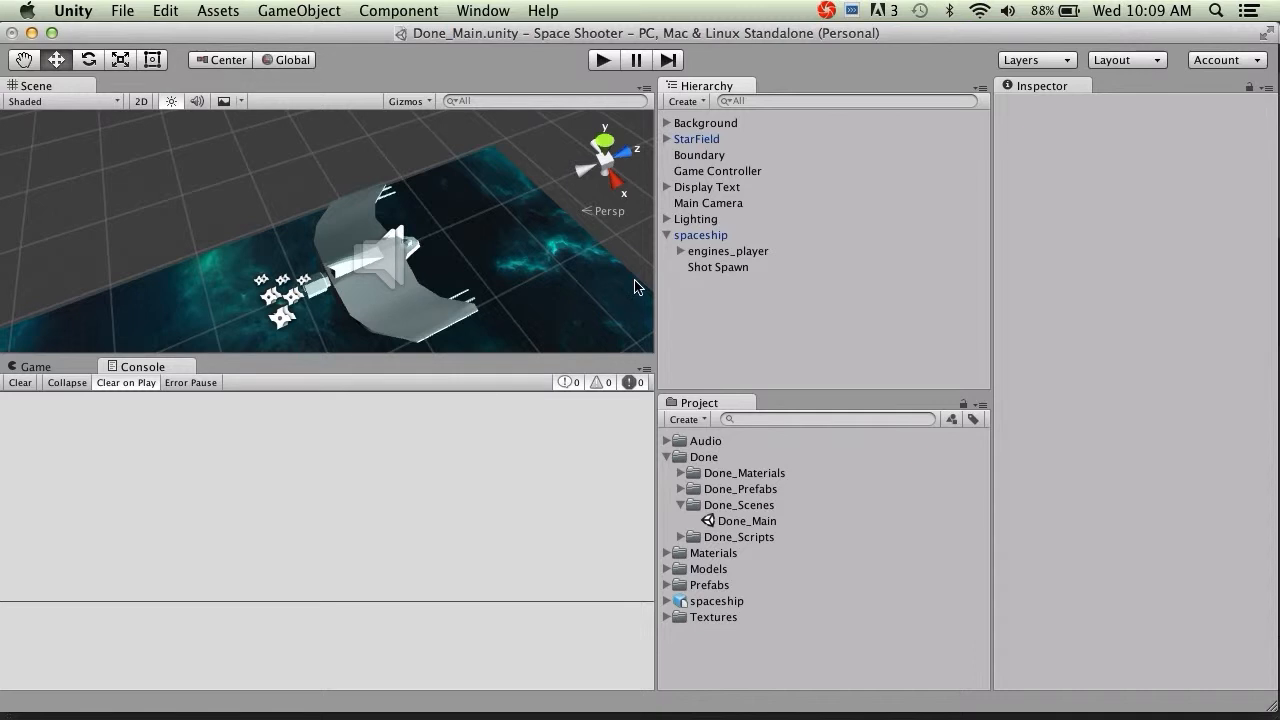
# Step: Import spaceship_color.jpg from the Spaceship project's sourceimages folder on the Desktop as a new asset
pyautogui.click(712, 236)
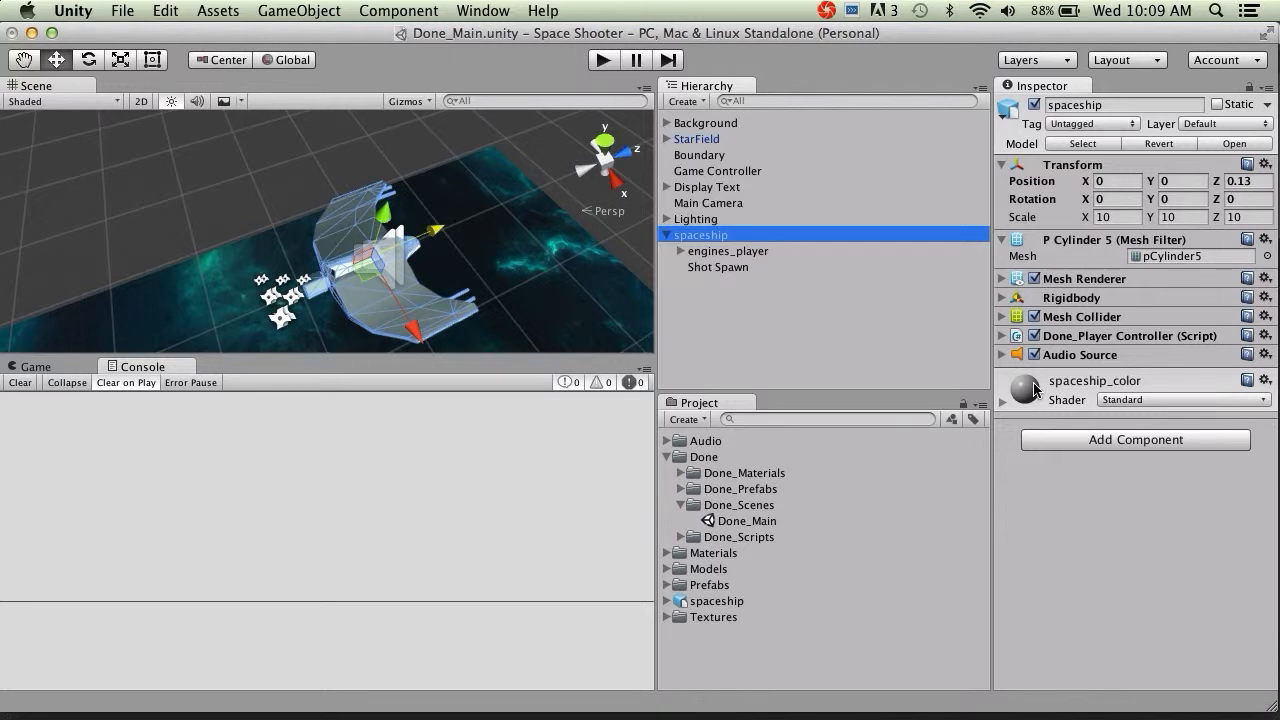
pyautogui.click(820, 659)
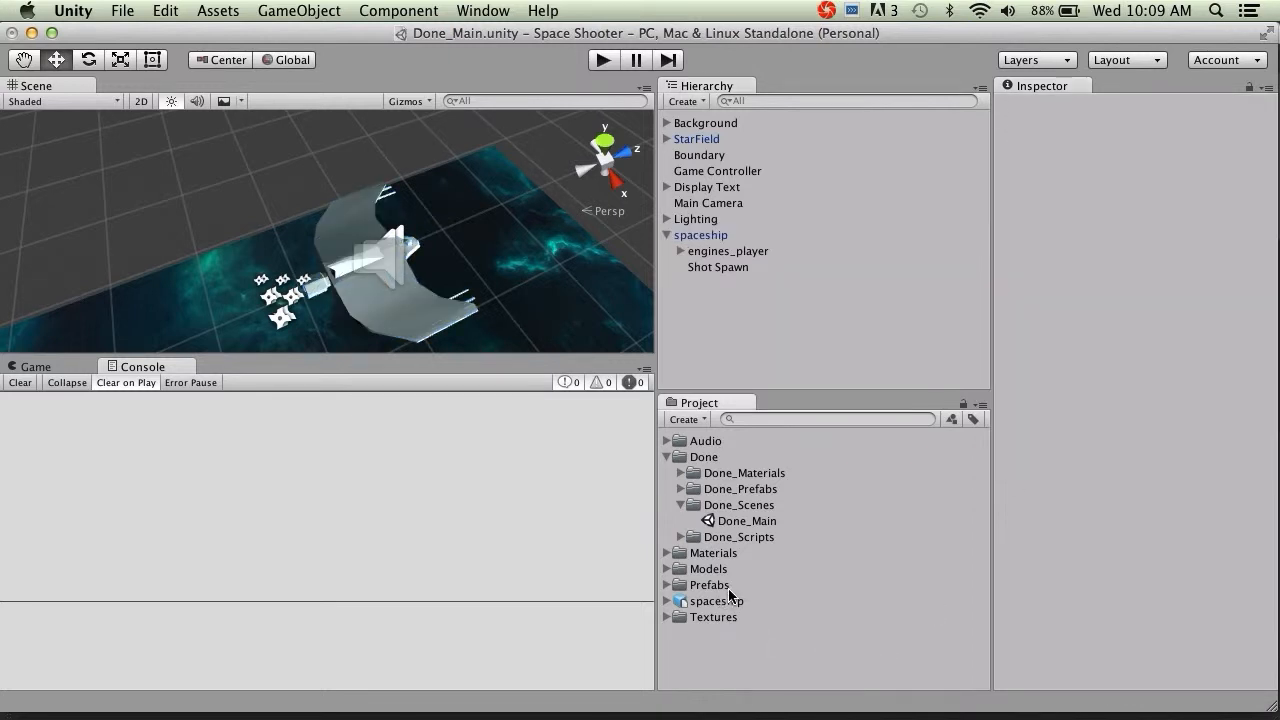
pyautogui.click(218, 11)
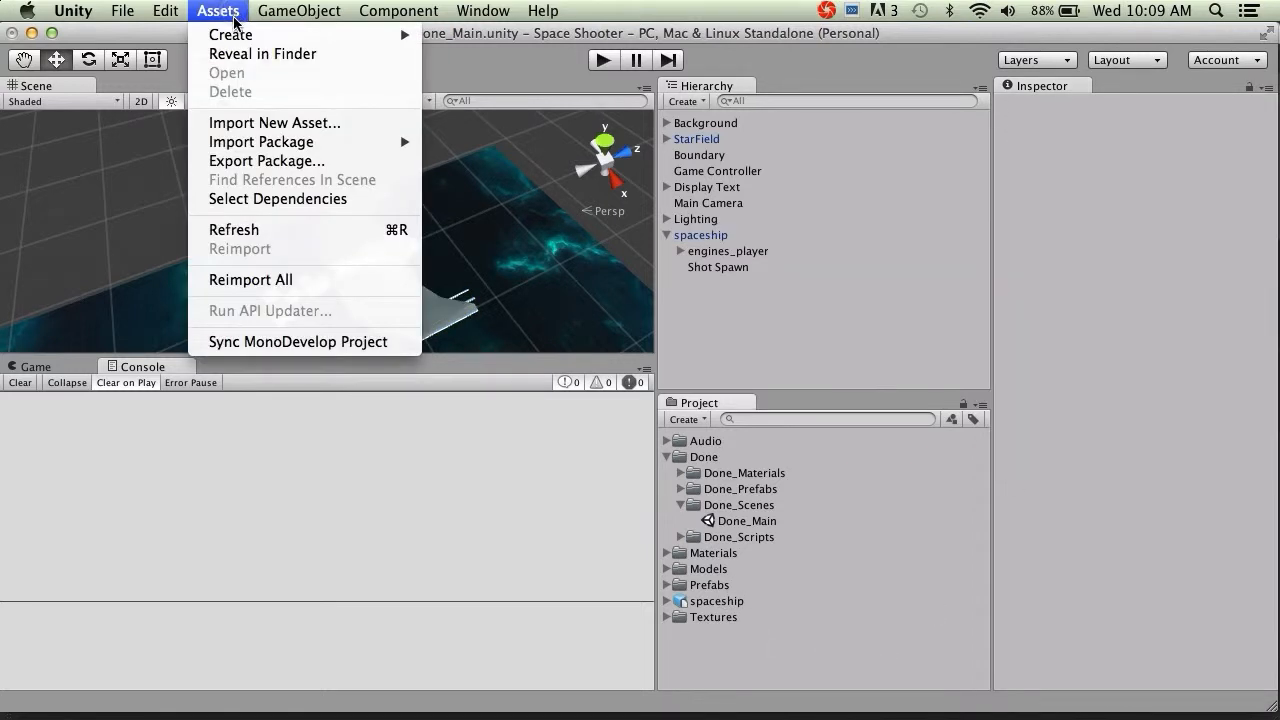
pyautogui.click(269, 123)
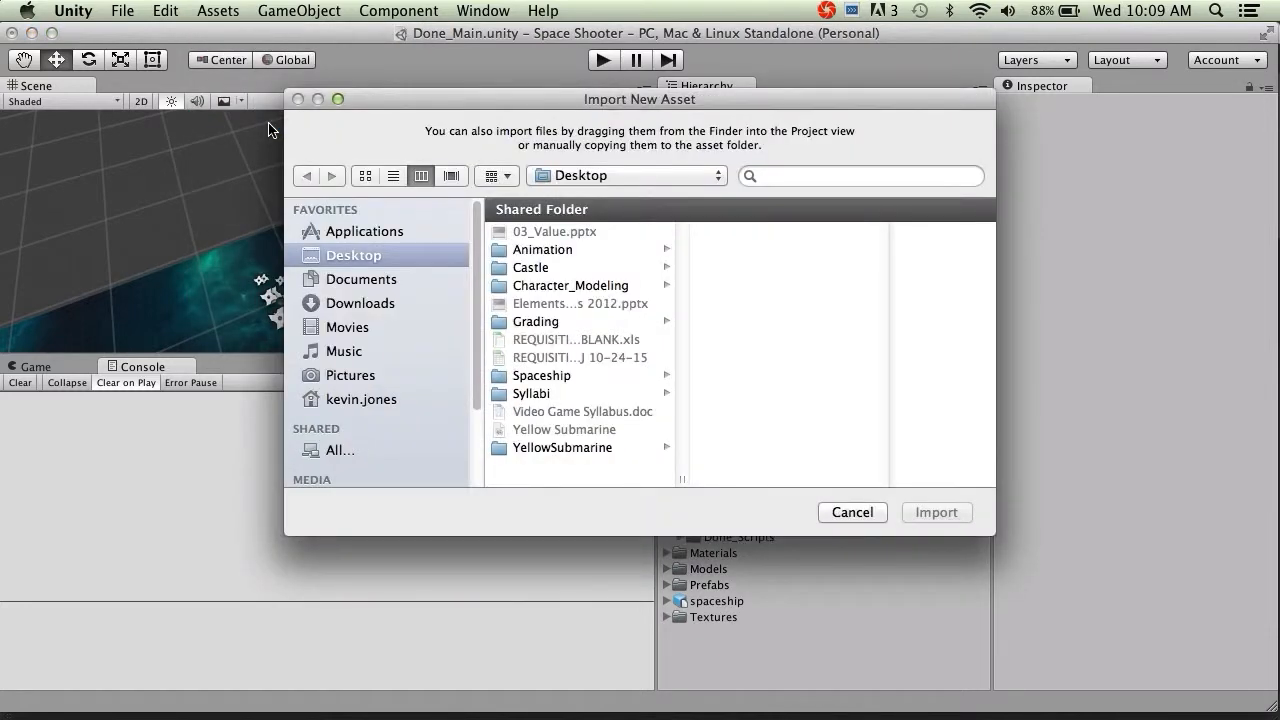
pyautogui.click(541, 377)
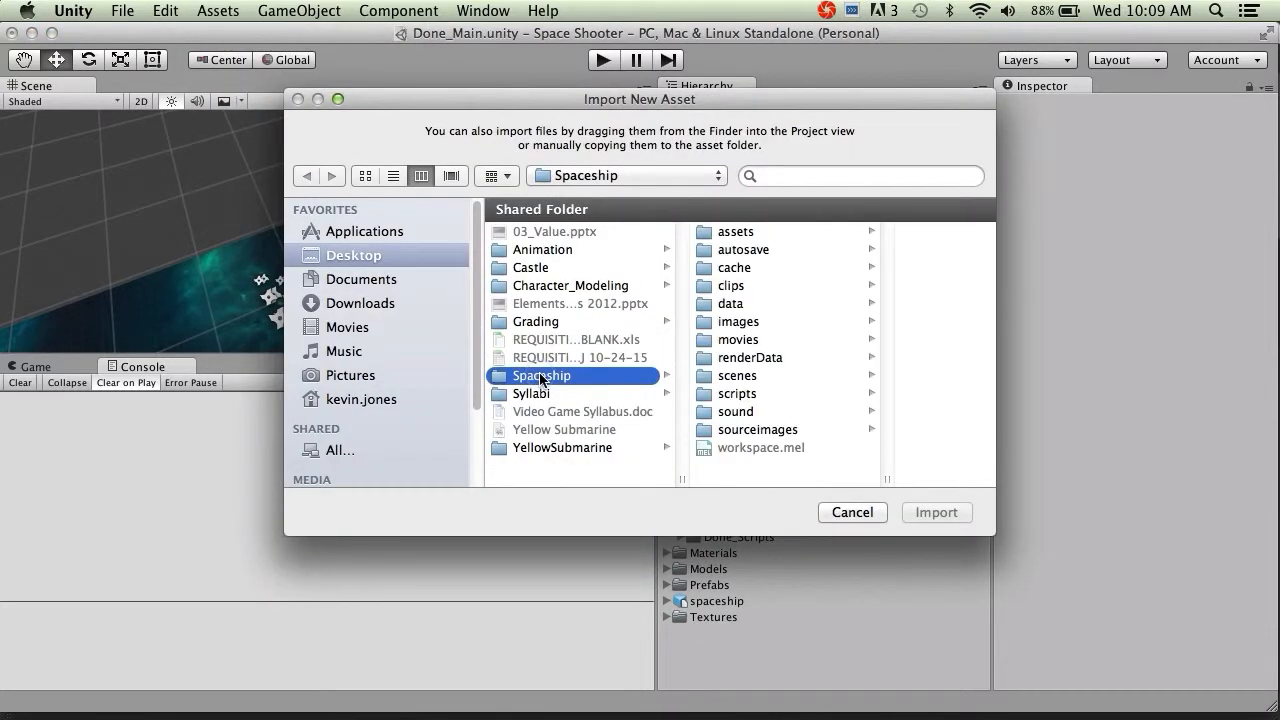
pyautogui.click(739, 429)
pyautogui.click(870, 250)
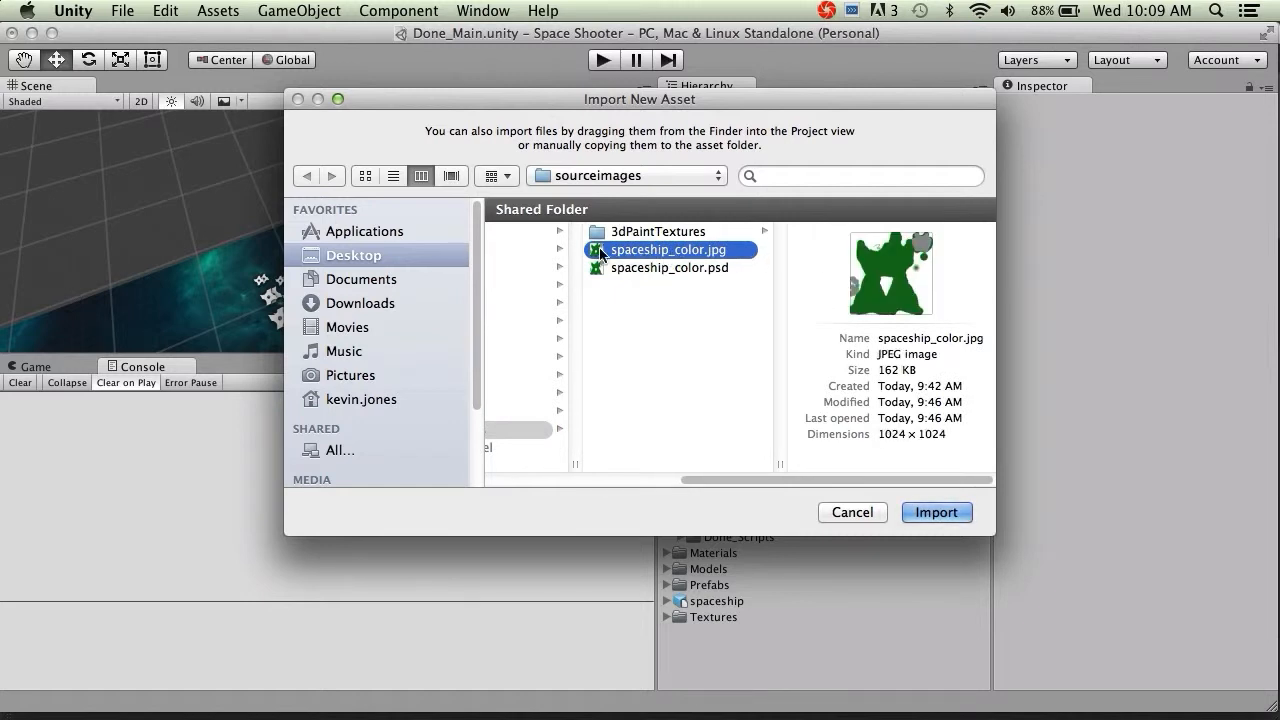
pyautogui.click(928, 512)
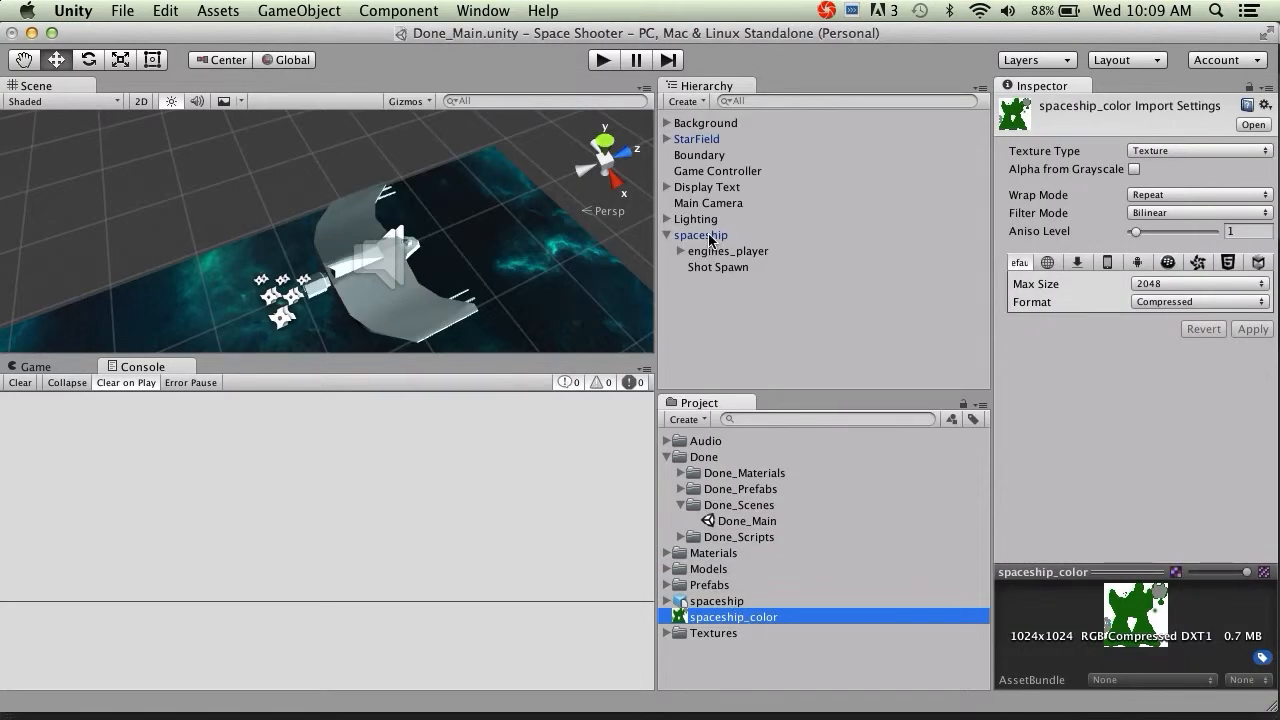
# Step: Assign the spaceship_color texture to the Albedo map of the imported spaceship model's spaceship_color material
pyautogui.click(730, 604)
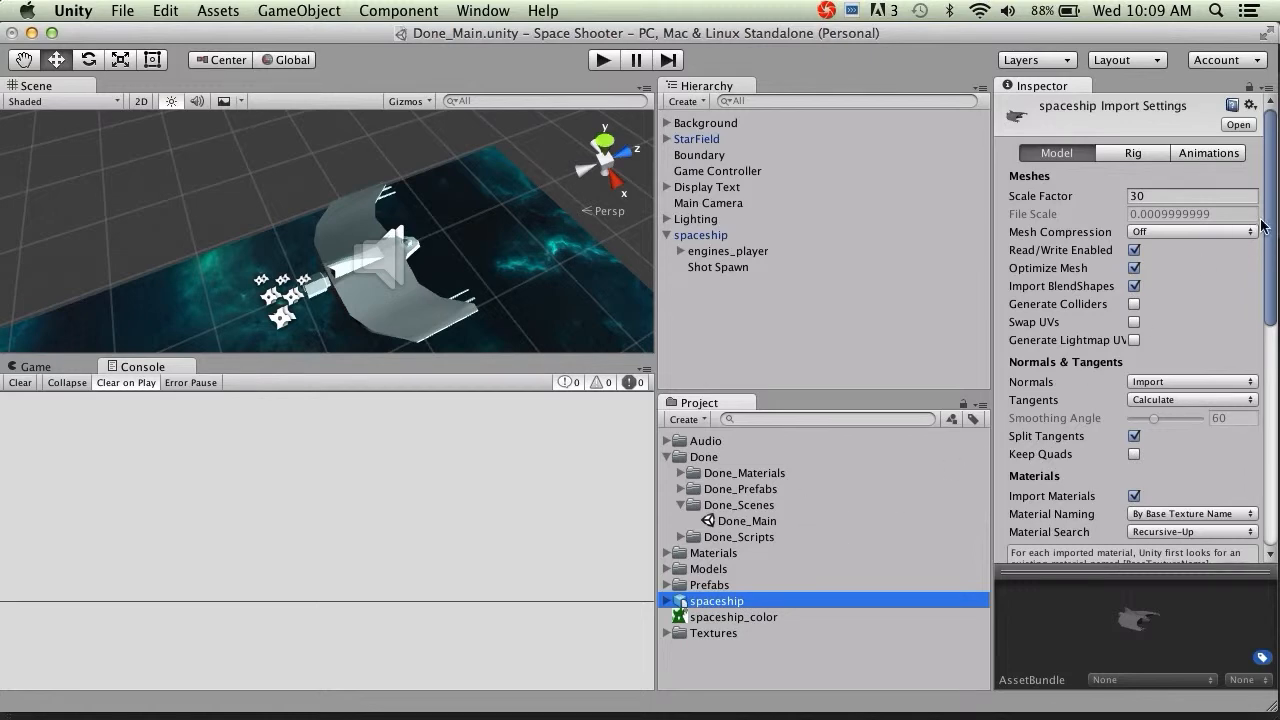
pyautogui.moveTo(1268, 222); pyautogui.dragTo(1268, 442)
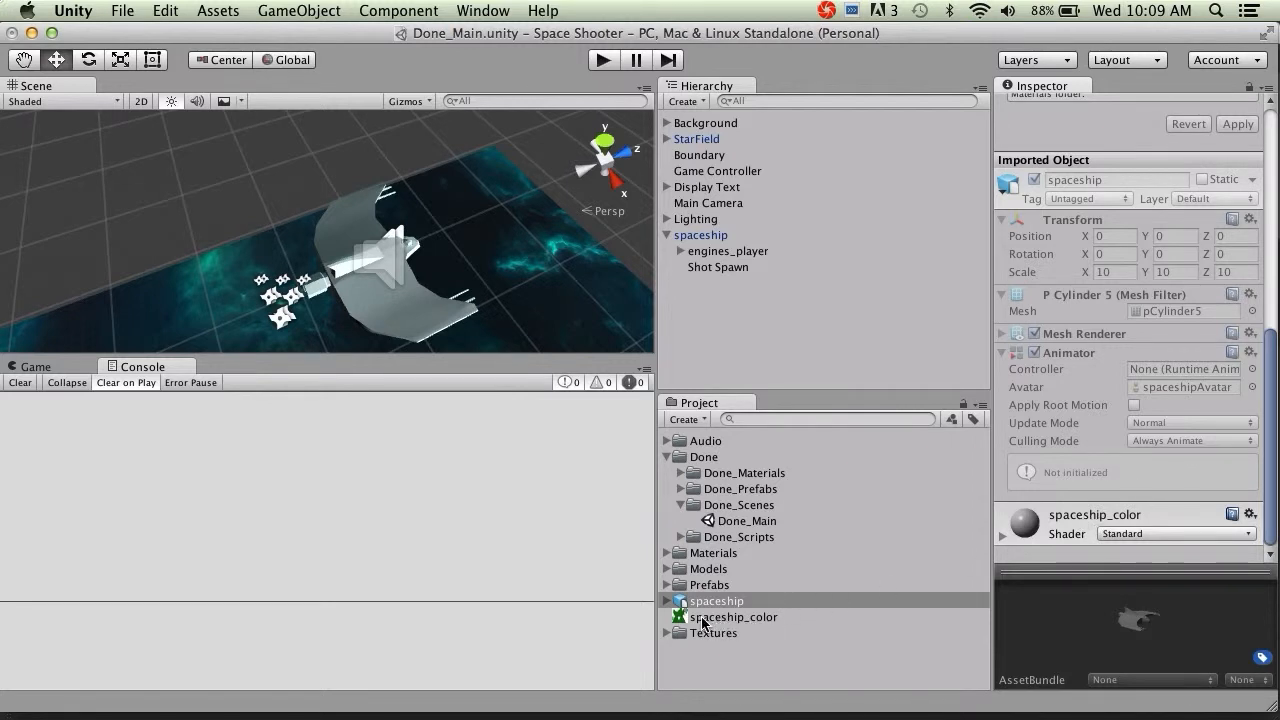
pyautogui.moveTo(705, 625); pyautogui.dragTo(1034, 528)
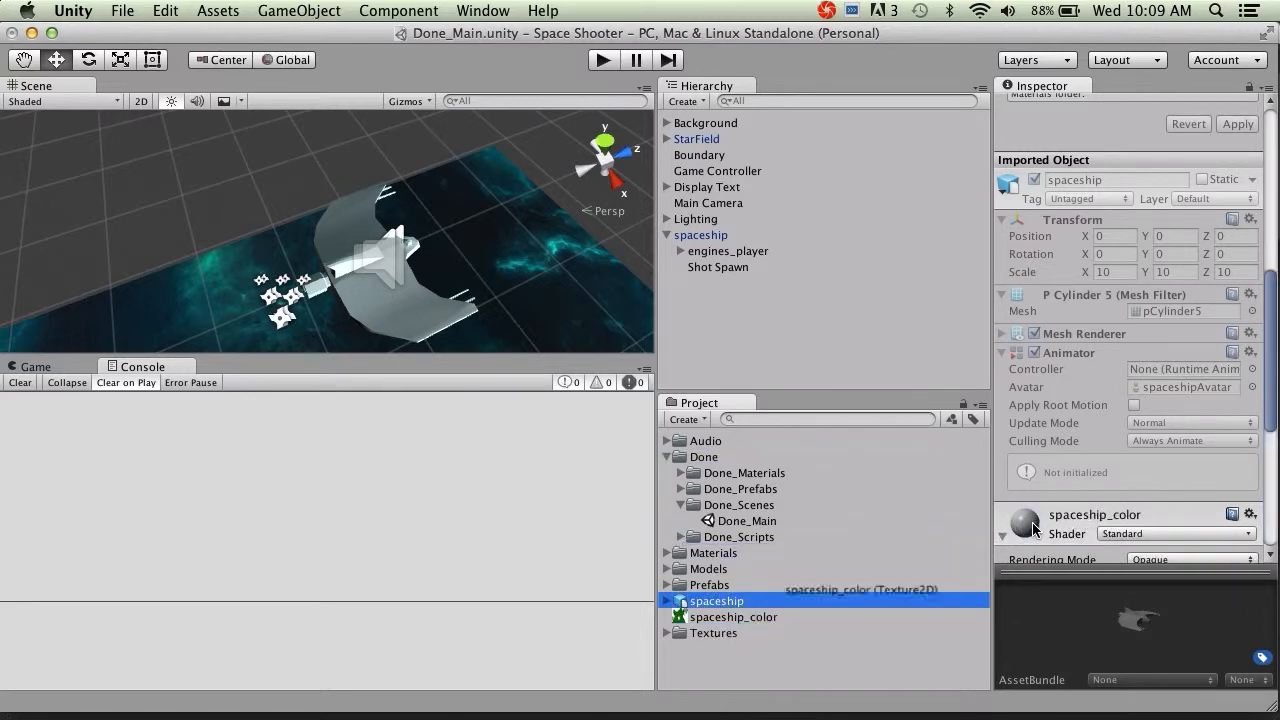
pyautogui.scroll(-2, 1031, 531)
pyautogui.scroll(-10, 1030, 530)
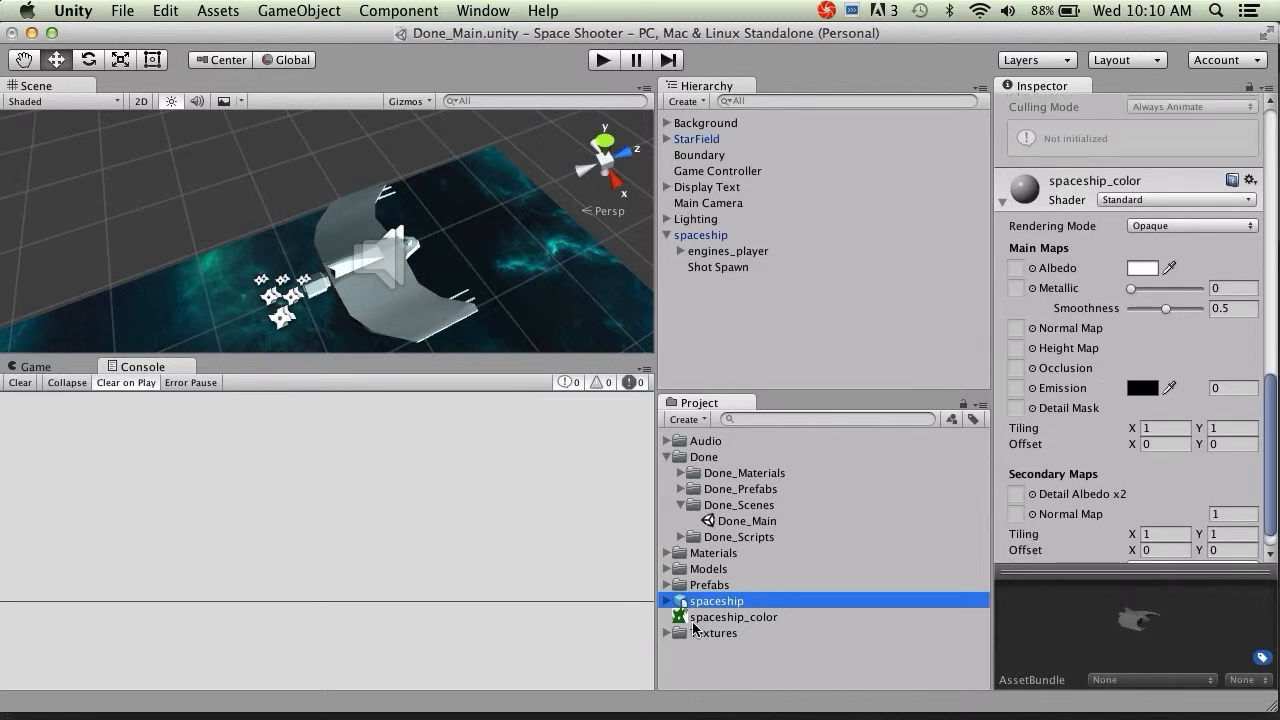
pyautogui.moveTo(680, 619); pyautogui.dragTo(1016, 272)
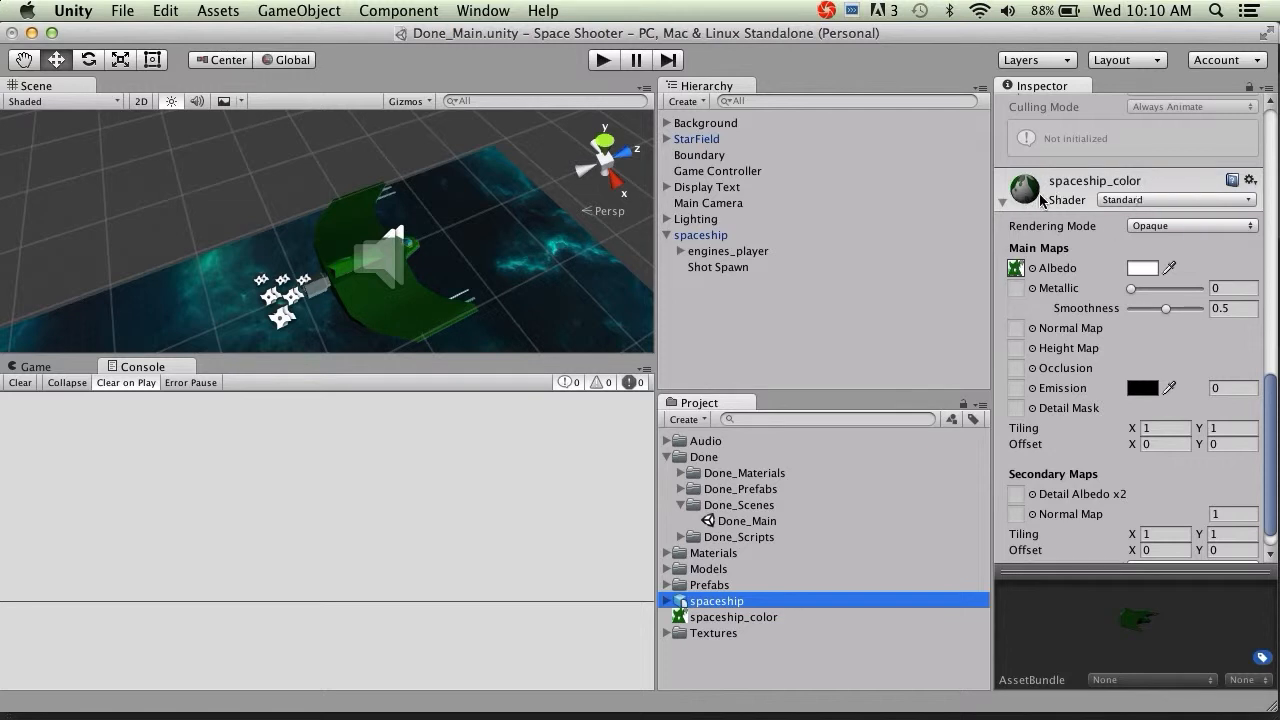
# Step: Review the spaceship_color texture's import settings and the main maps of the spaceship model's material
pyautogui.click(1003, 203)
pyautogui.click(1002, 539)
pyautogui.scroll(-5, 1010, 510)
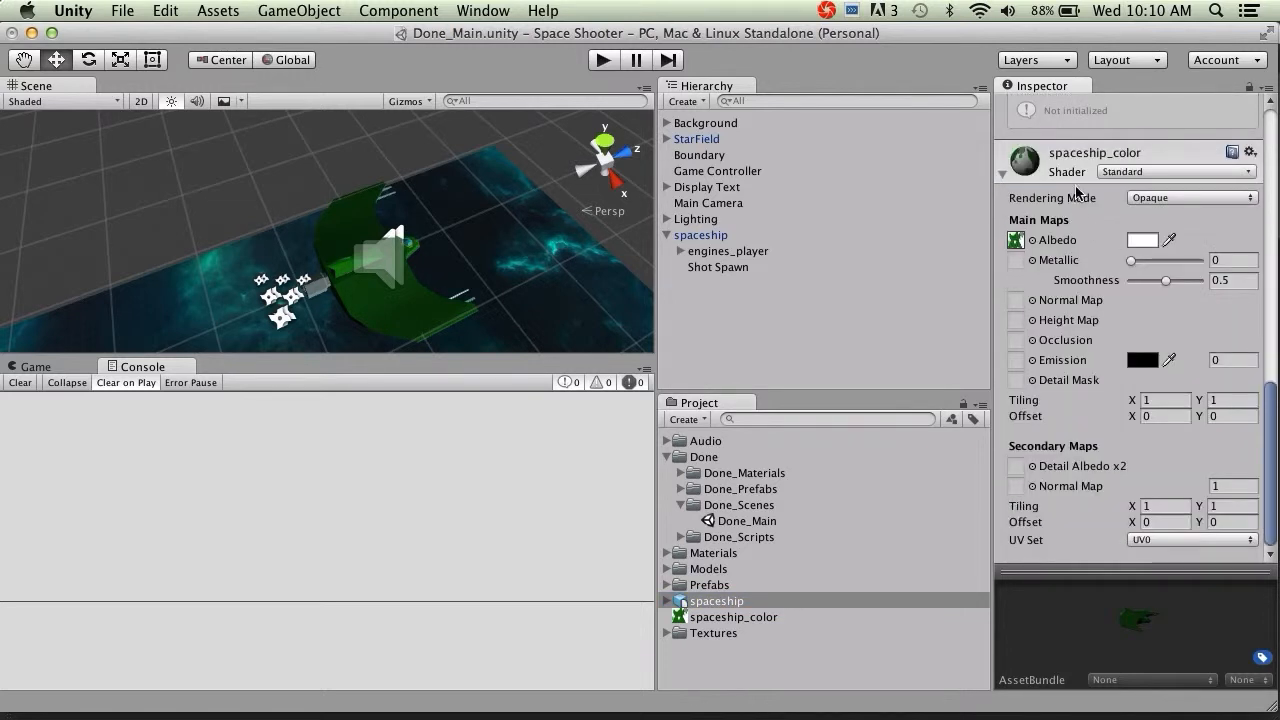
pyautogui.click(729, 616)
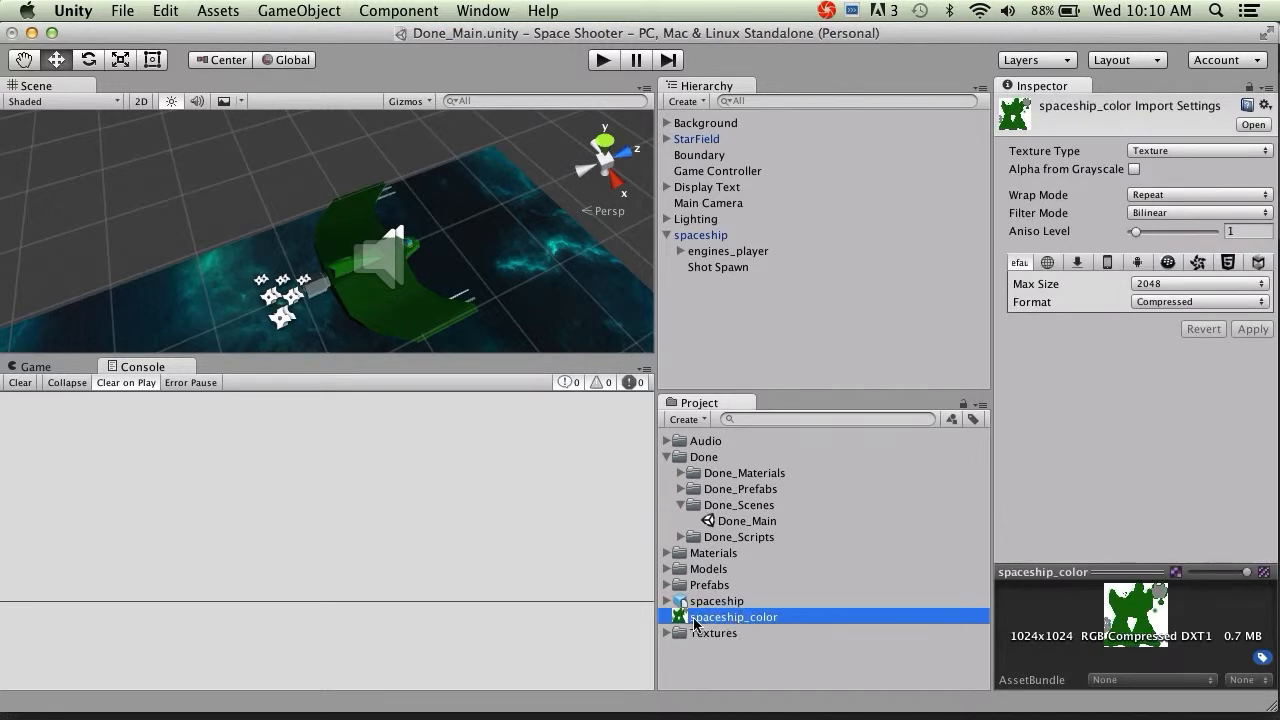
pyautogui.click(721, 603)
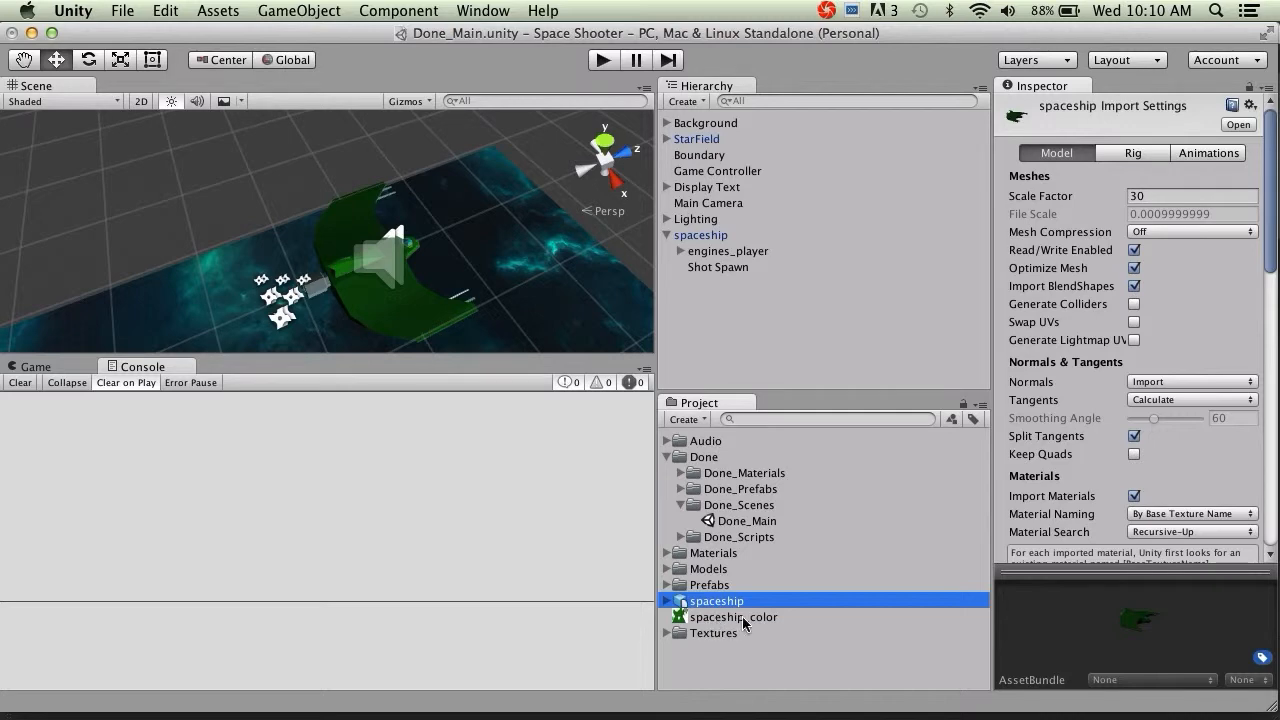
pyautogui.scroll(-15, 1040, 432)
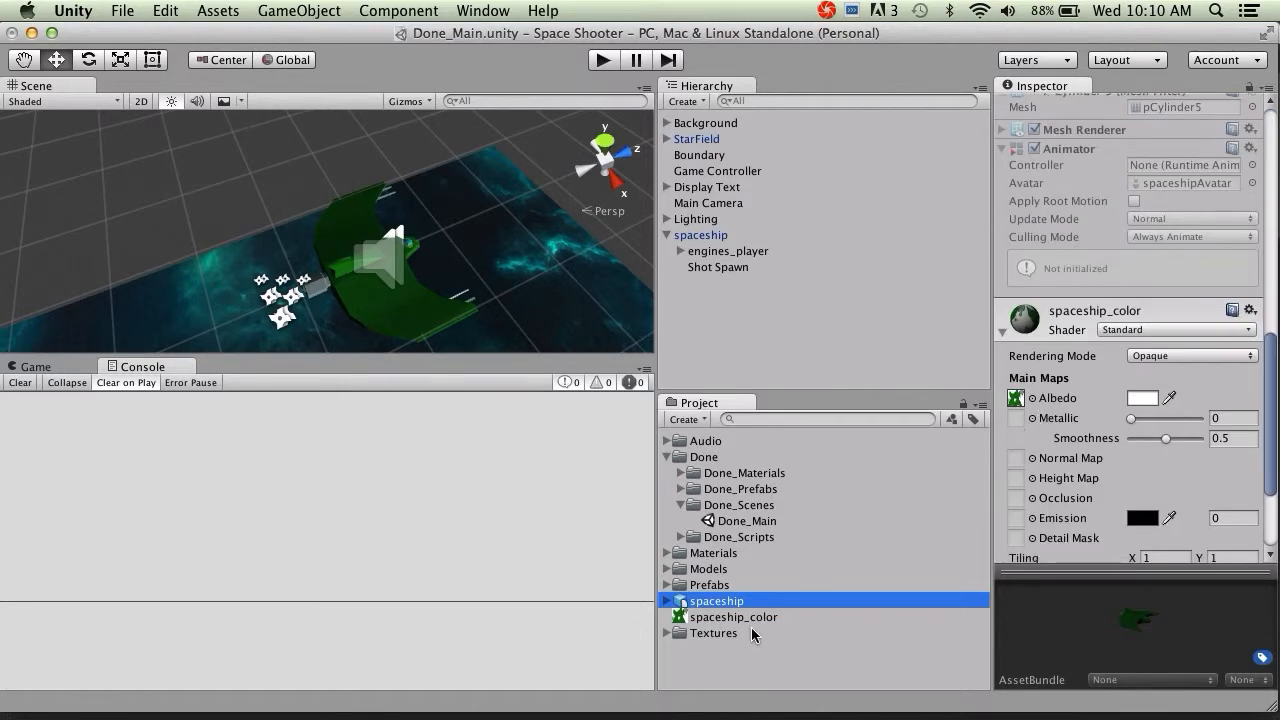
pyautogui.moveTo(729, 620); pyautogui.dragTo(760, 607)
# Step: Frame the textured spaceship in an enlarged Scene view and inspect it from several angles
pyautogui.click(444, 297)
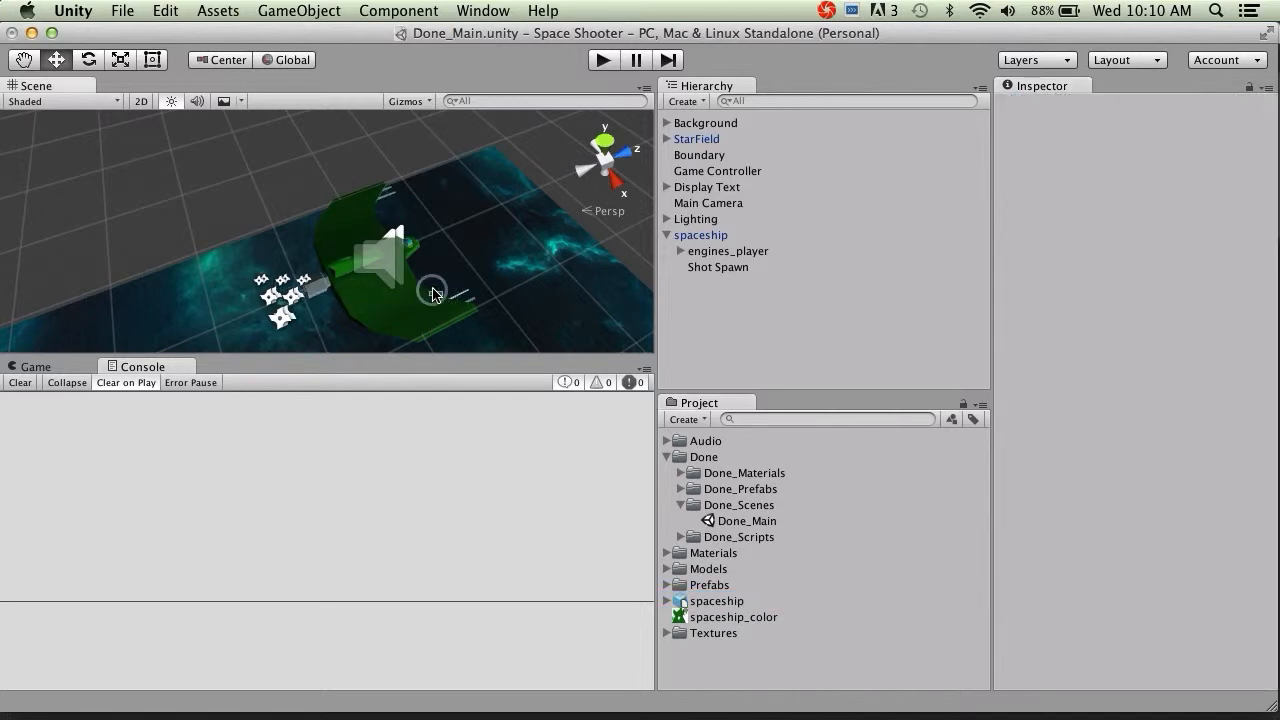
pyautogui.keyDown('alt'); pyautogui.moveTo(434, 280); pyautogui.dragTo(314, 180); pyautogui.keyUp('alt')
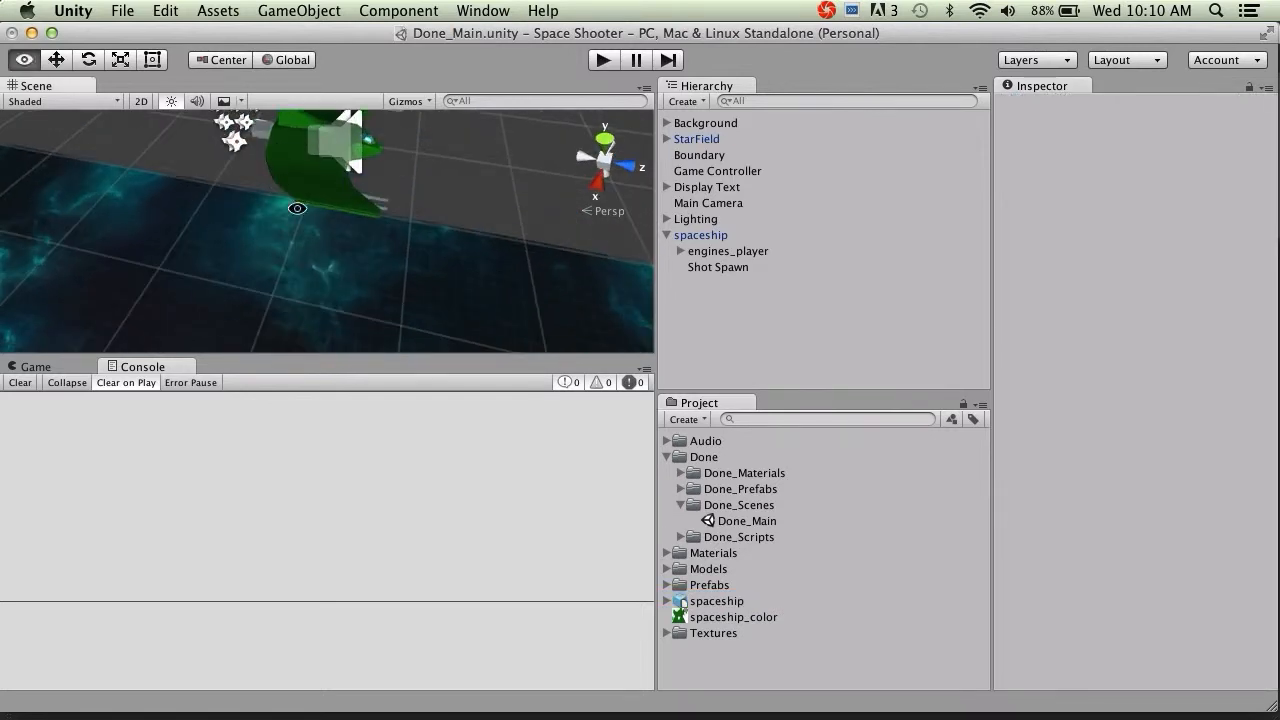
pyautogui.click(313, 199)
pyautogui.press('f')
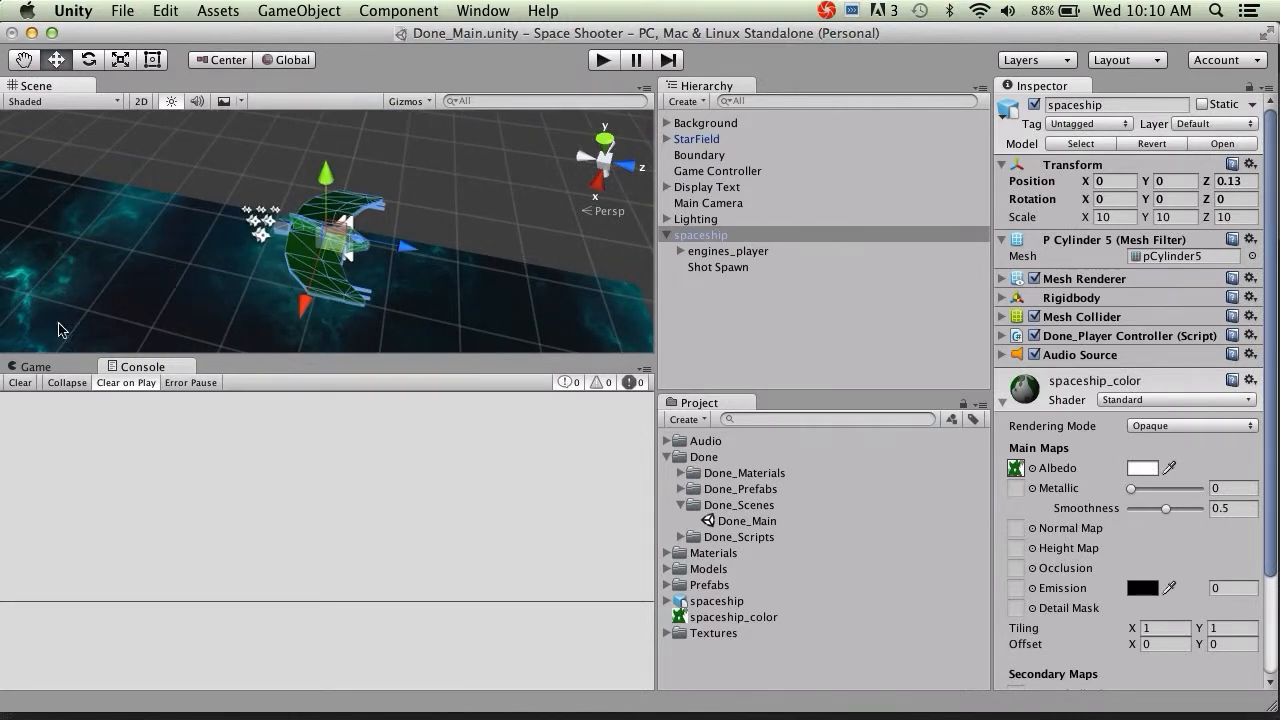
pyautogui.moveTo(231, 356); pyautogui.dragTo(238, 549)
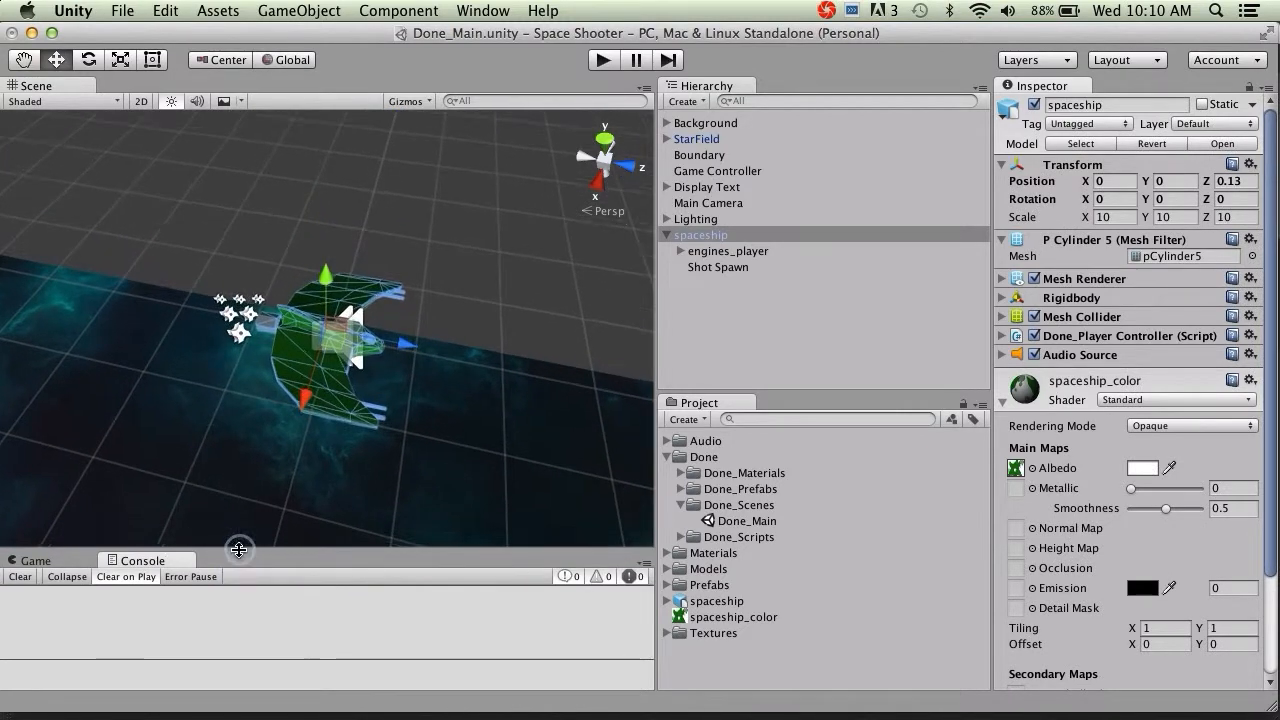
pyautogui.keyDown('alt'); pyautogui.moveTo(373, 389); pyautogui.dragTo(255, 312); pyautogui.keyUp('alt')
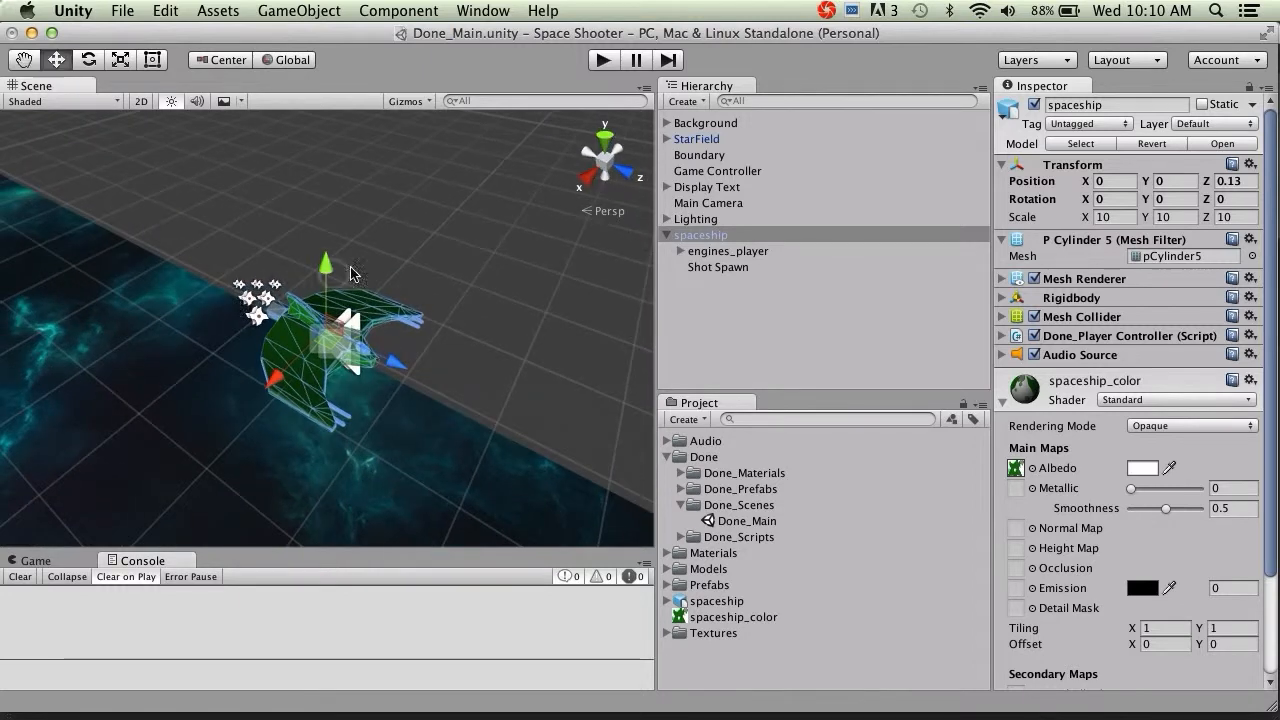
pyautogui.click(352, 274)
pyautogui.keyDown('alt'); pyautogui.moveTo(331, 340); pyautogui.dragTo(240, 337); pyautogui.keyUp('alt')
pyautogui.scroll(5, 240, 337)
pyautogui.keyDown('alt'); pyautogui.moveTo(301, 370); pyautogui.dragTo(37, 377); pyautogui.keyUp('alt')
pyautogui.keyDown('alt'); pyautogui.scroll(-5, 37, 377); pyautogui.keyUp('alt')
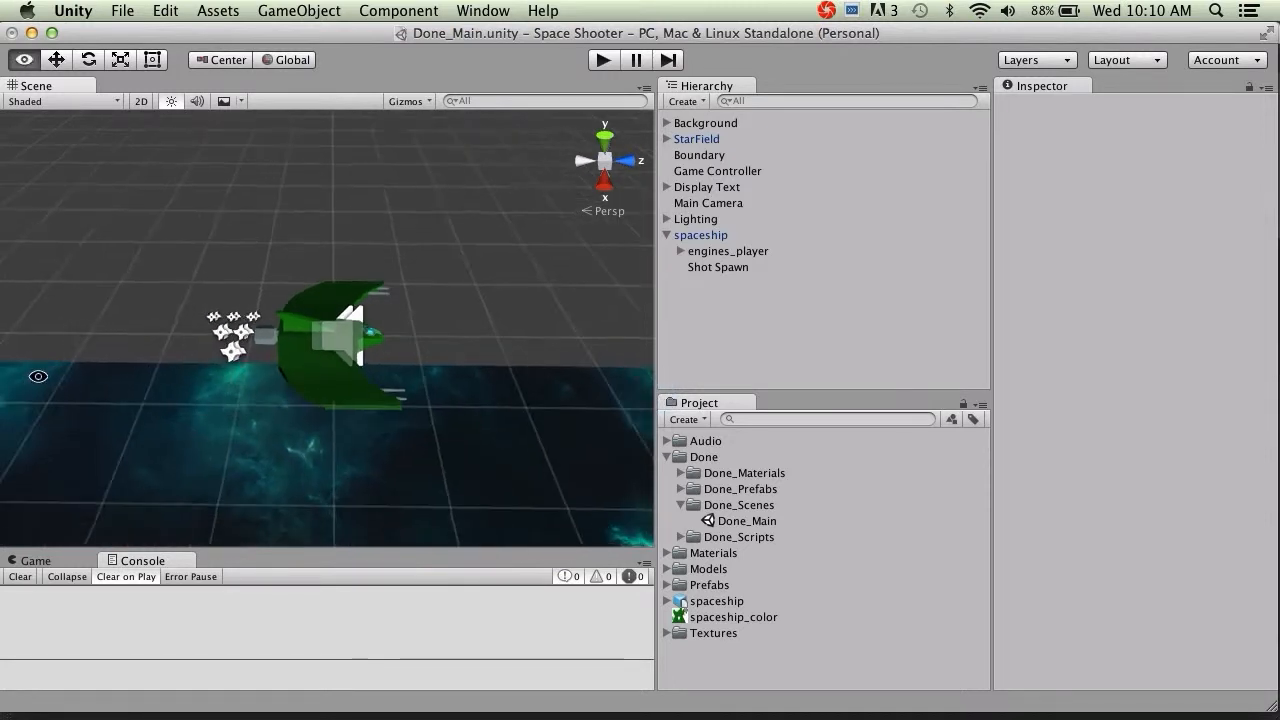
# Step: Run the game with an enlarged Game view to watch the new spaceship, and stop it
pyautogui.click(604, 64)
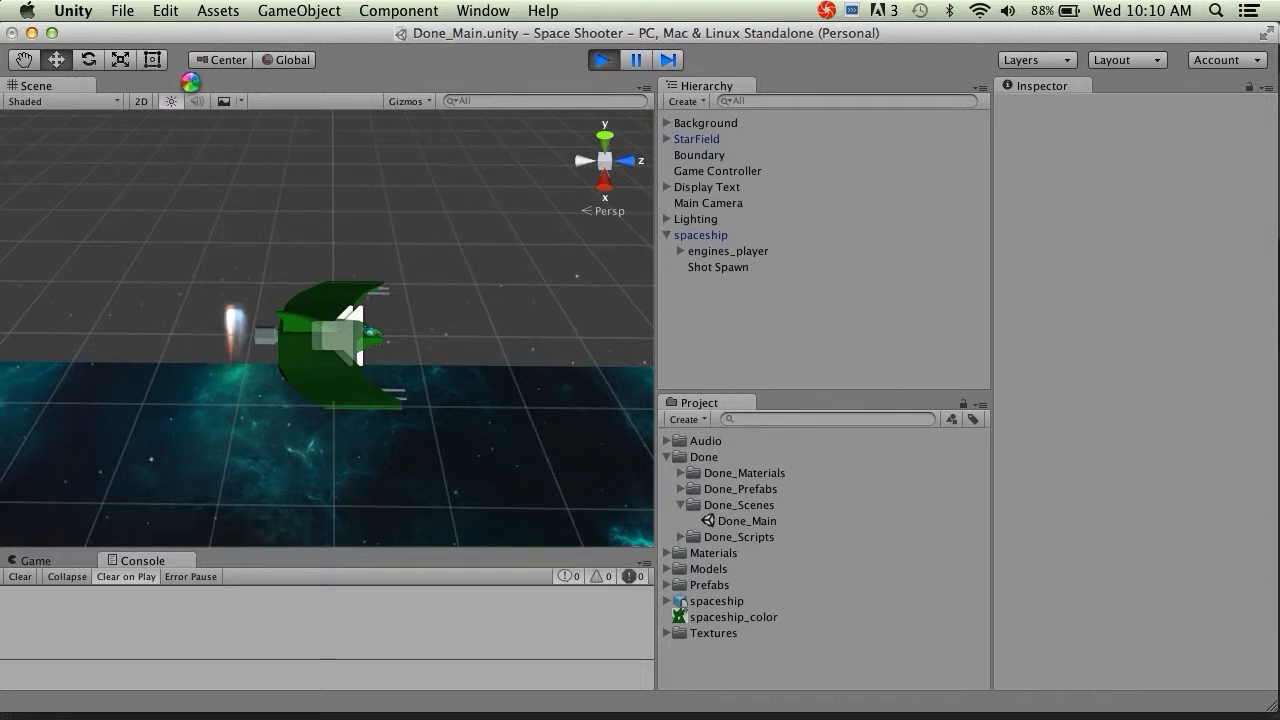
pyautogui.click(40, 560)
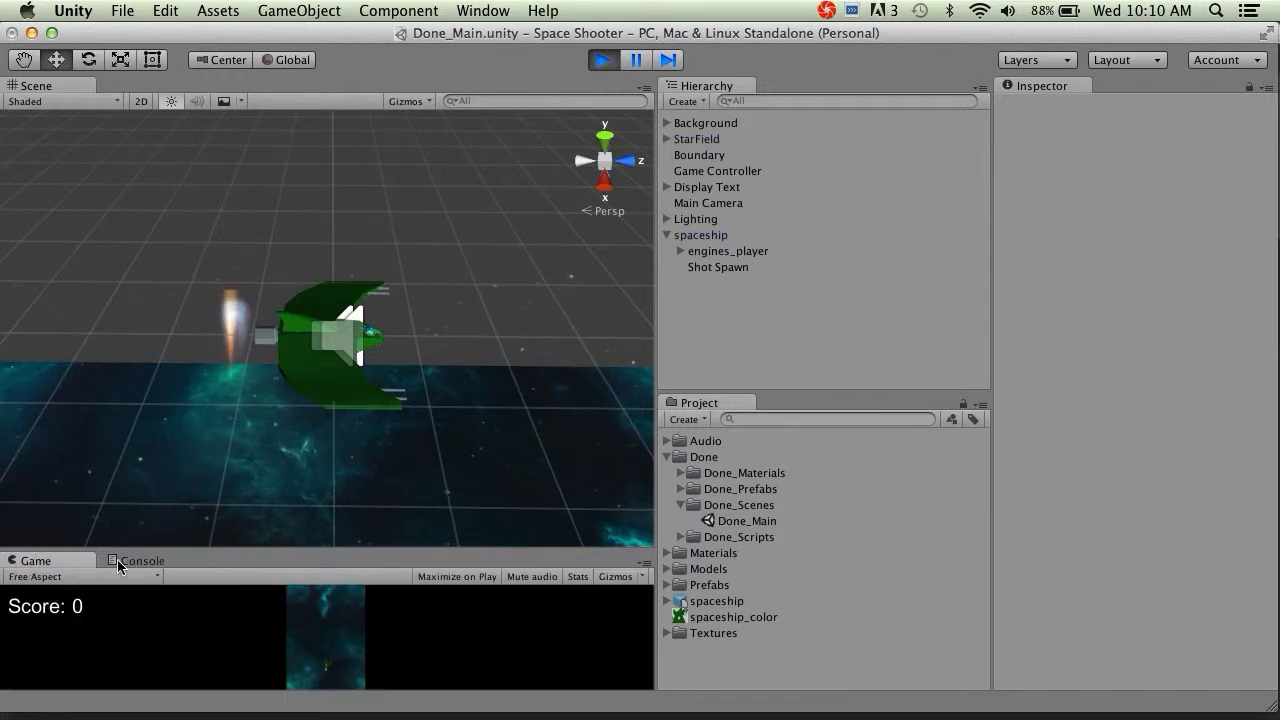
pyautogui.moveTo(314, 549); pyautogui.dragTo(300, 276)
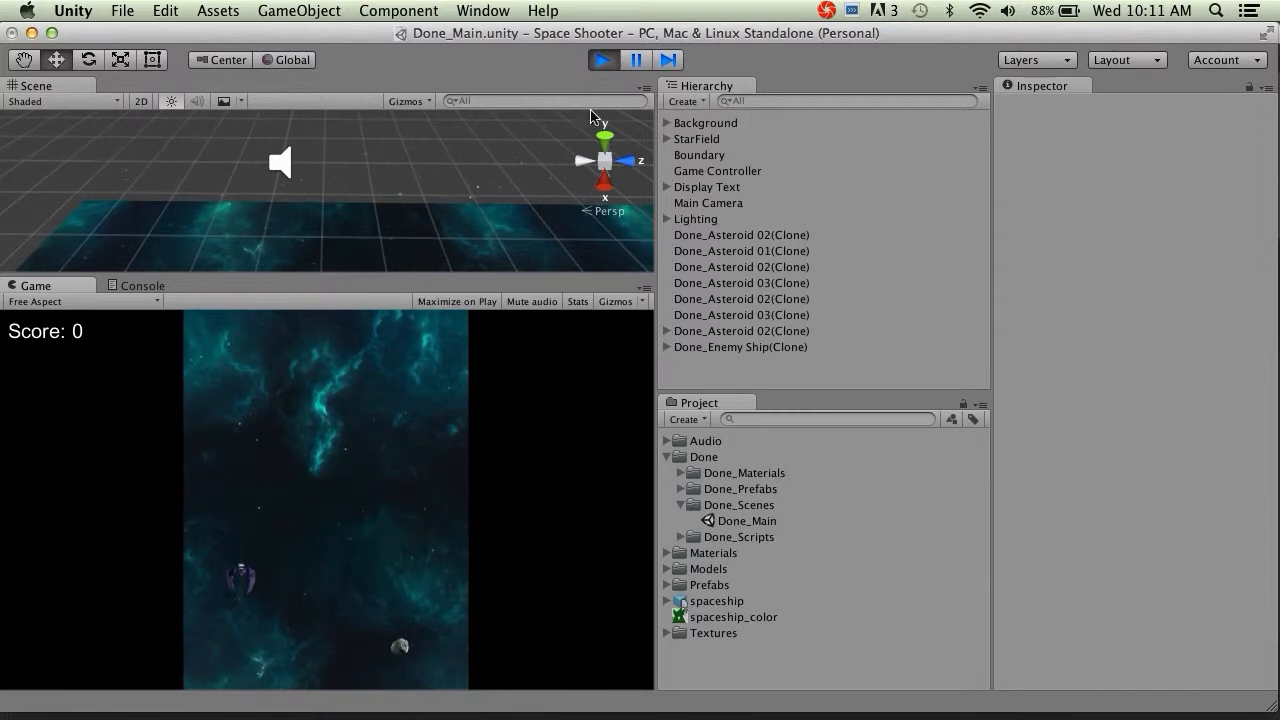
pyautogui.click(602, 61)
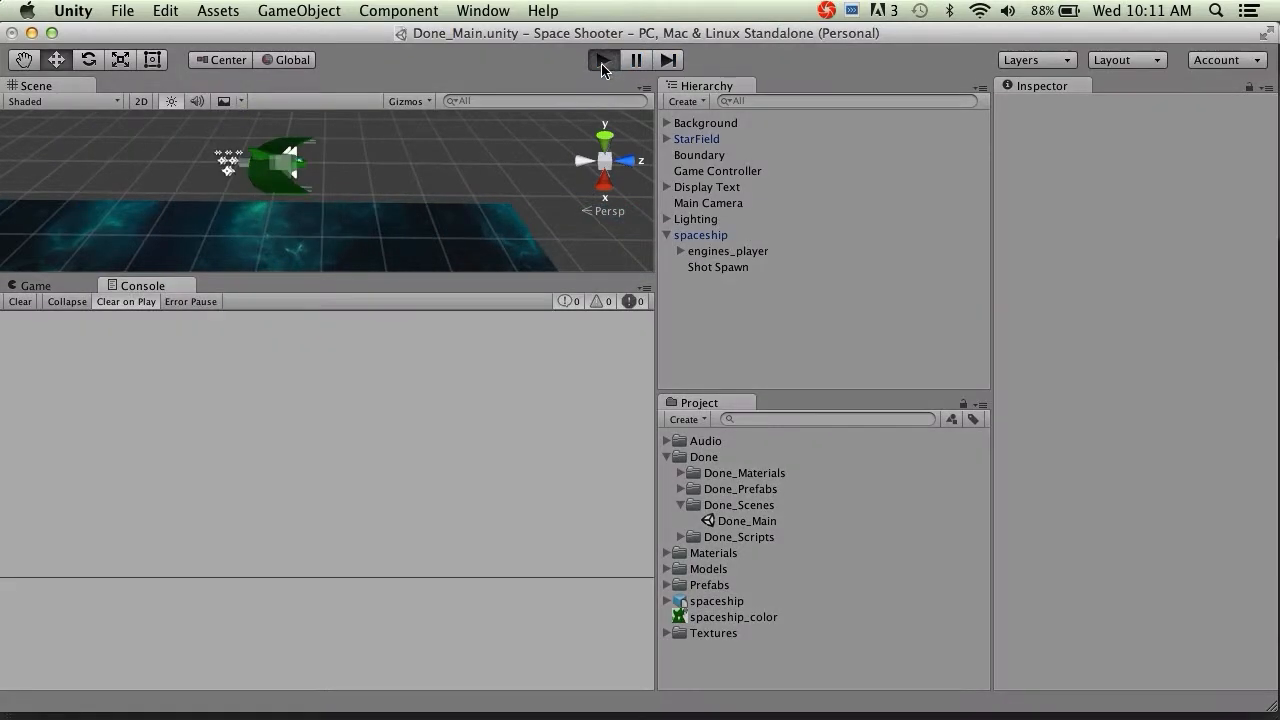
# Step: Play-test the game again by steering the spaceship in all directions and shooting at asteroids, and end the run
pyautogui.press('super+p')
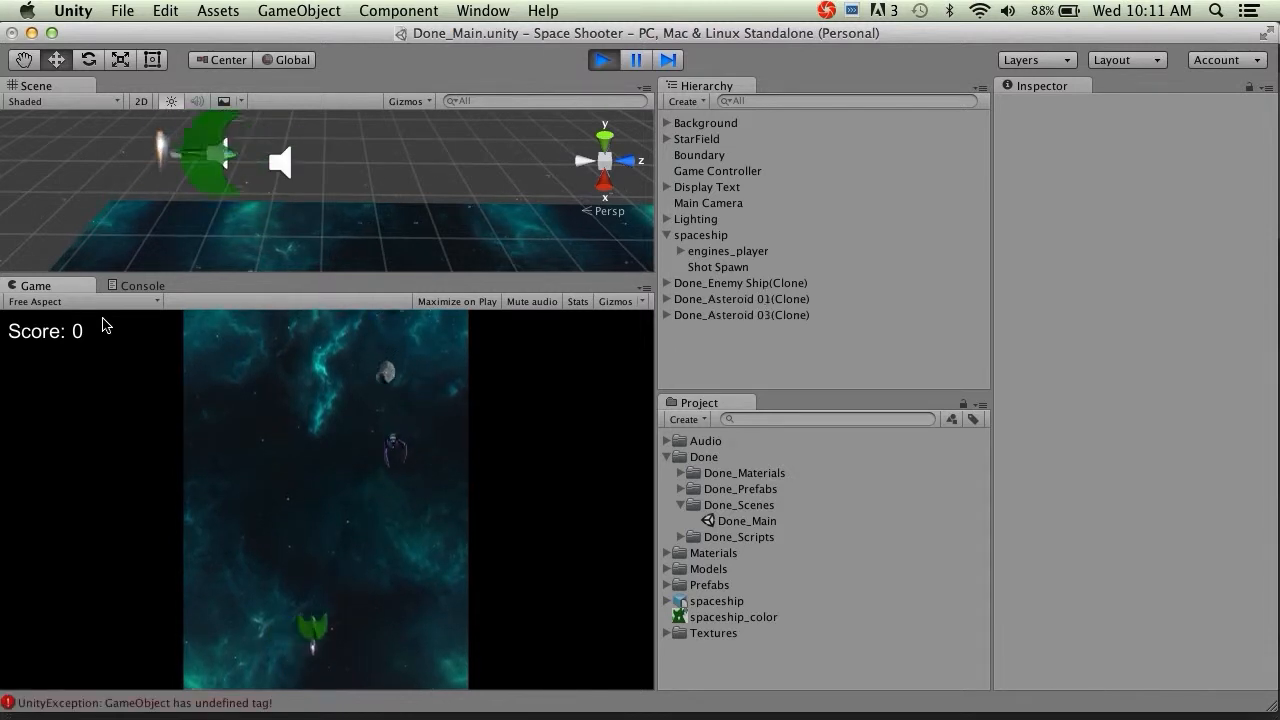
pyautogui.press('Left')
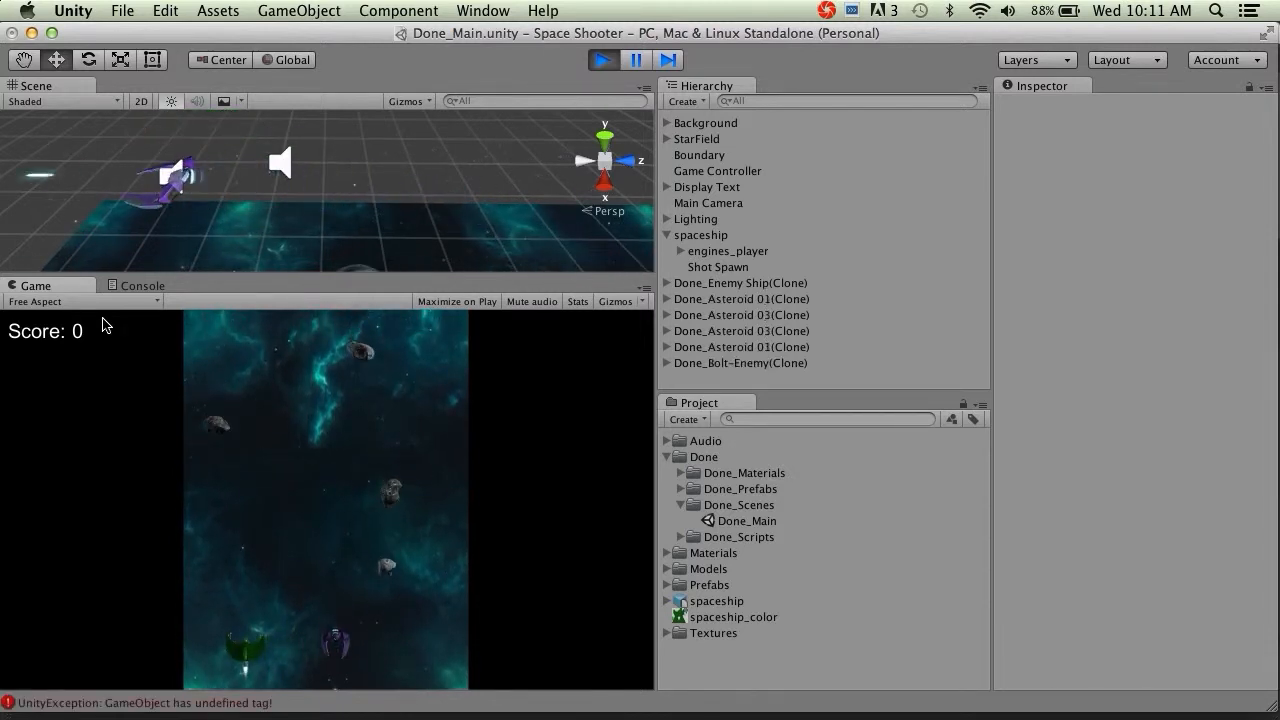
pyautogui.click(107, 325)
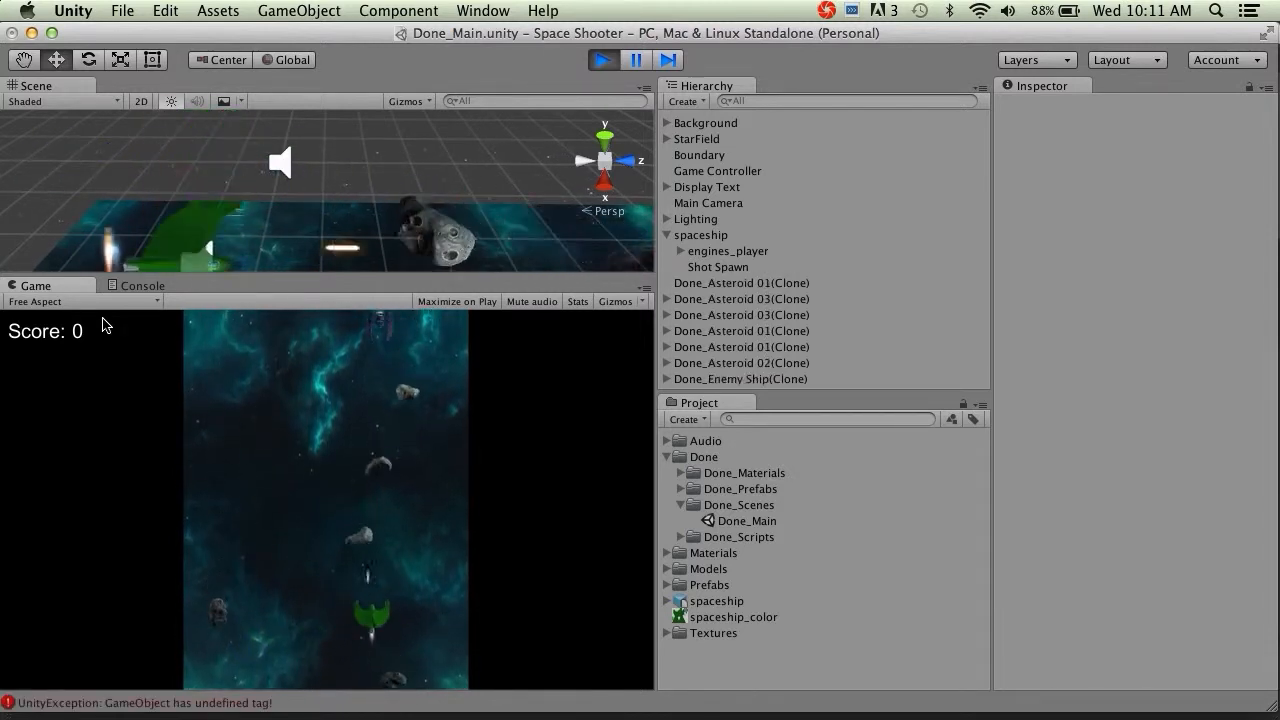
pyautogui.press('F12')
pyautogui.press('F12')
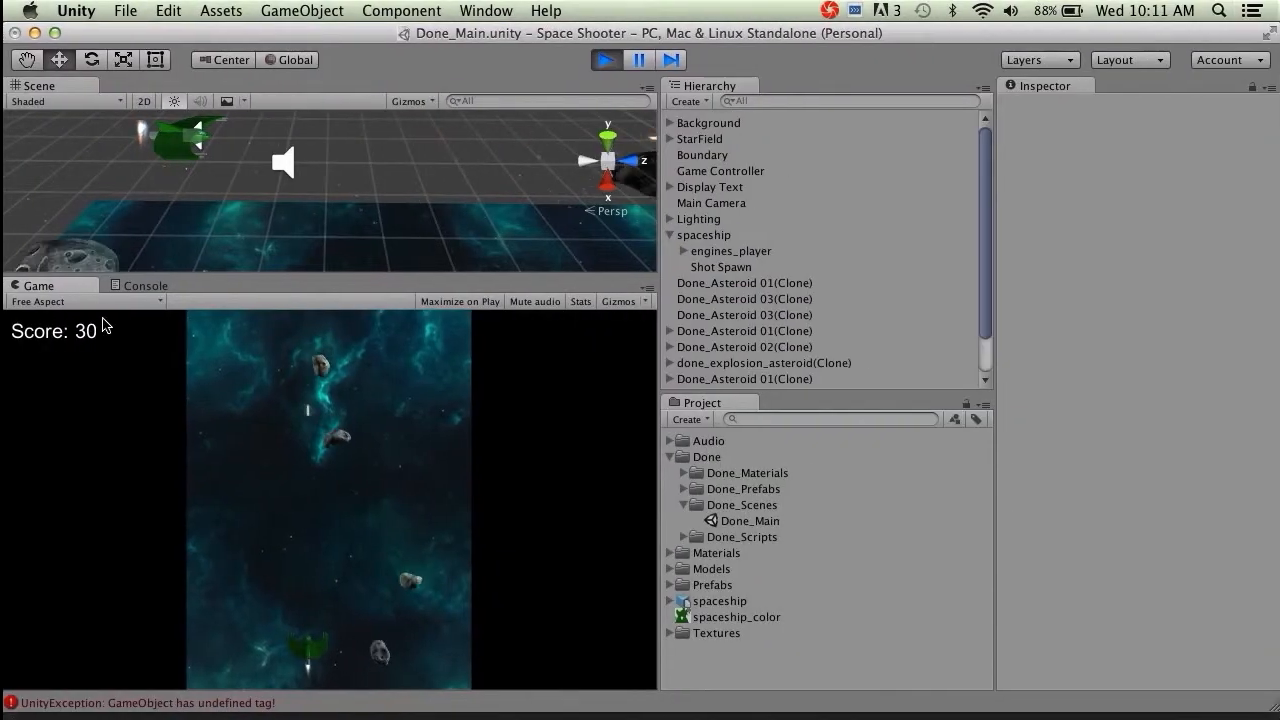
pyautogui.press('Right')
pyautogui.press('Up')
pyautogui.press('Down')
pyautogui.press('Left')
pyautogui.press('Right')
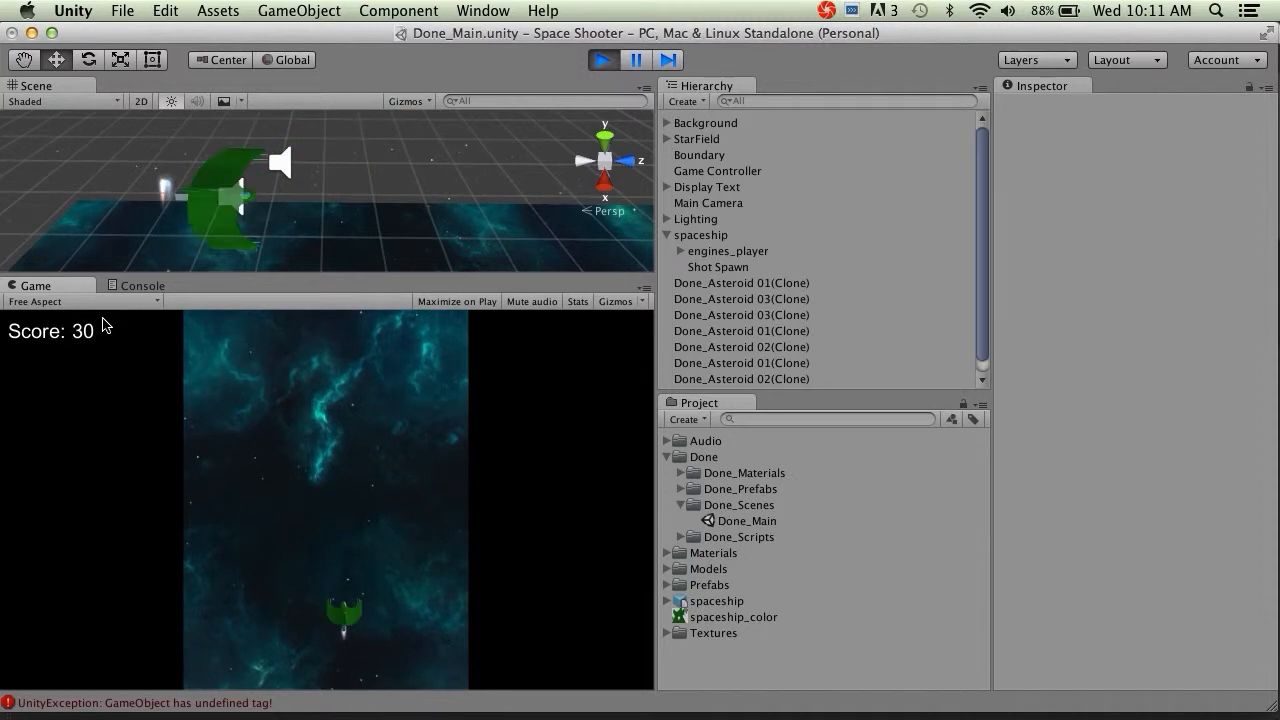
pyautogui.press('Left')
pyautogui.press('Up')
pyautogui.press('Left')
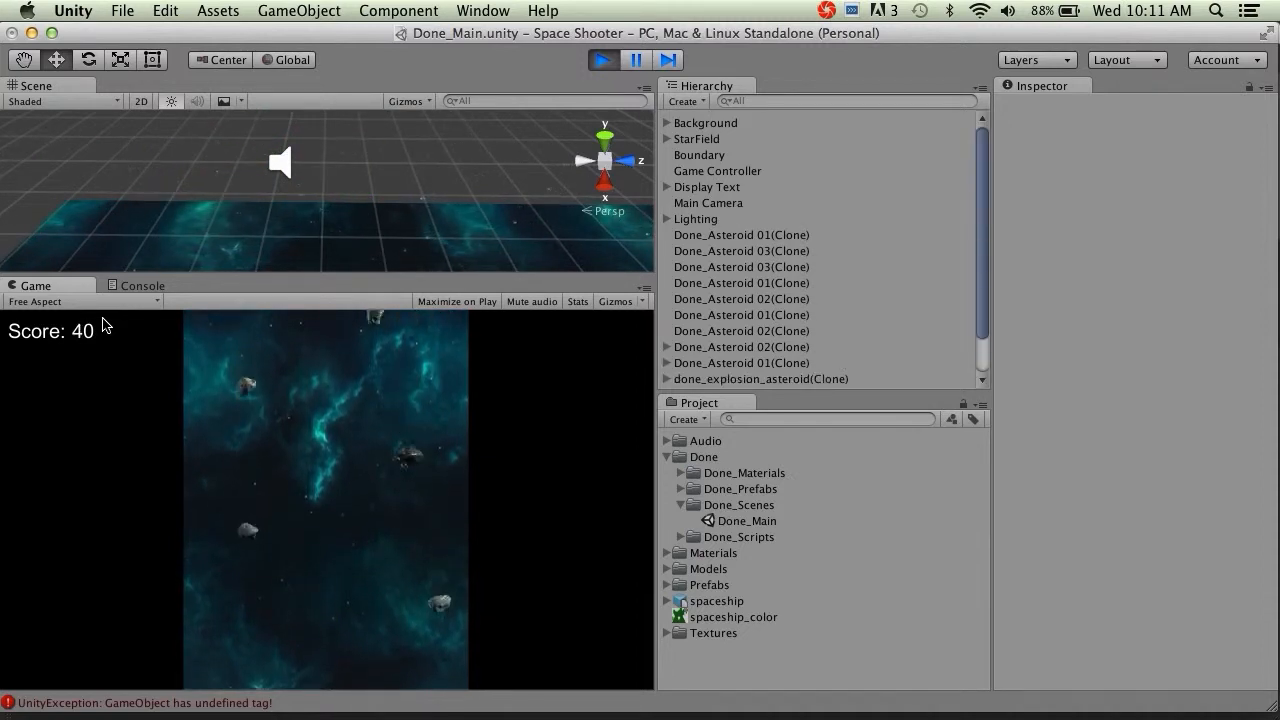
pyautogui.click(604, 60)
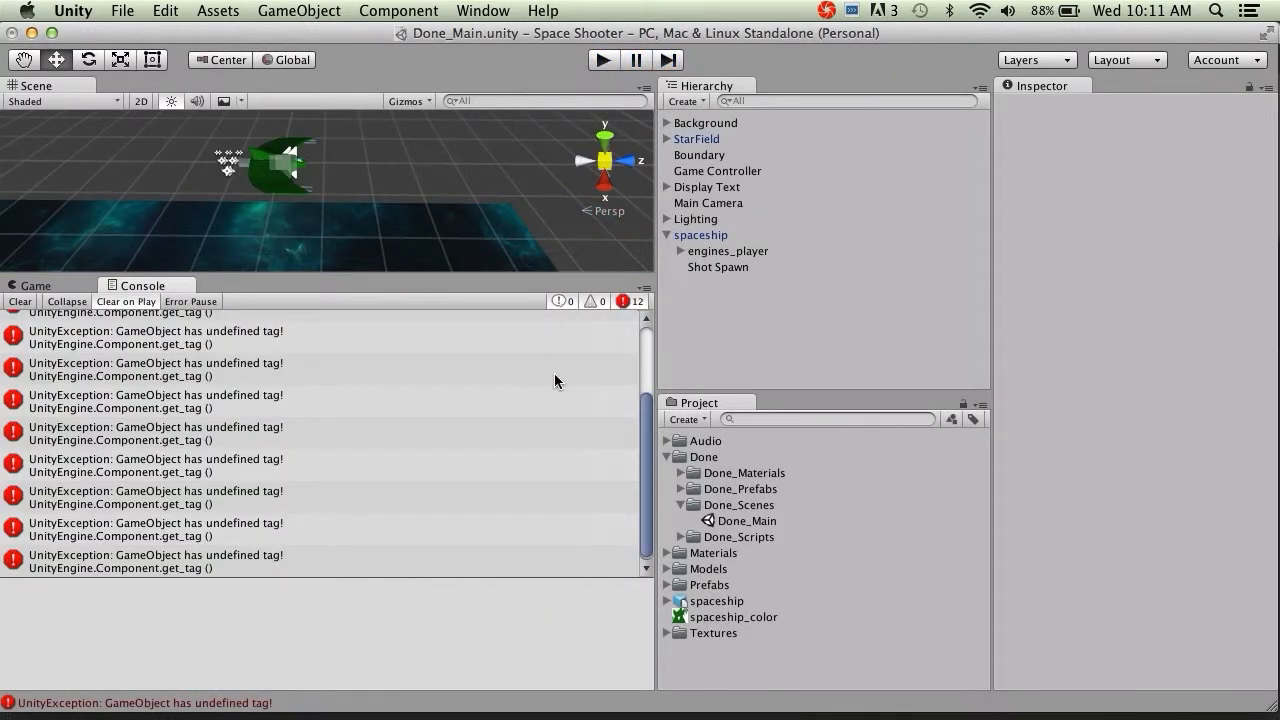
# Step: Check the Console errors from the run and set the spaceship object's tag to Player
pyautogui.scroll(3, 647, 430)
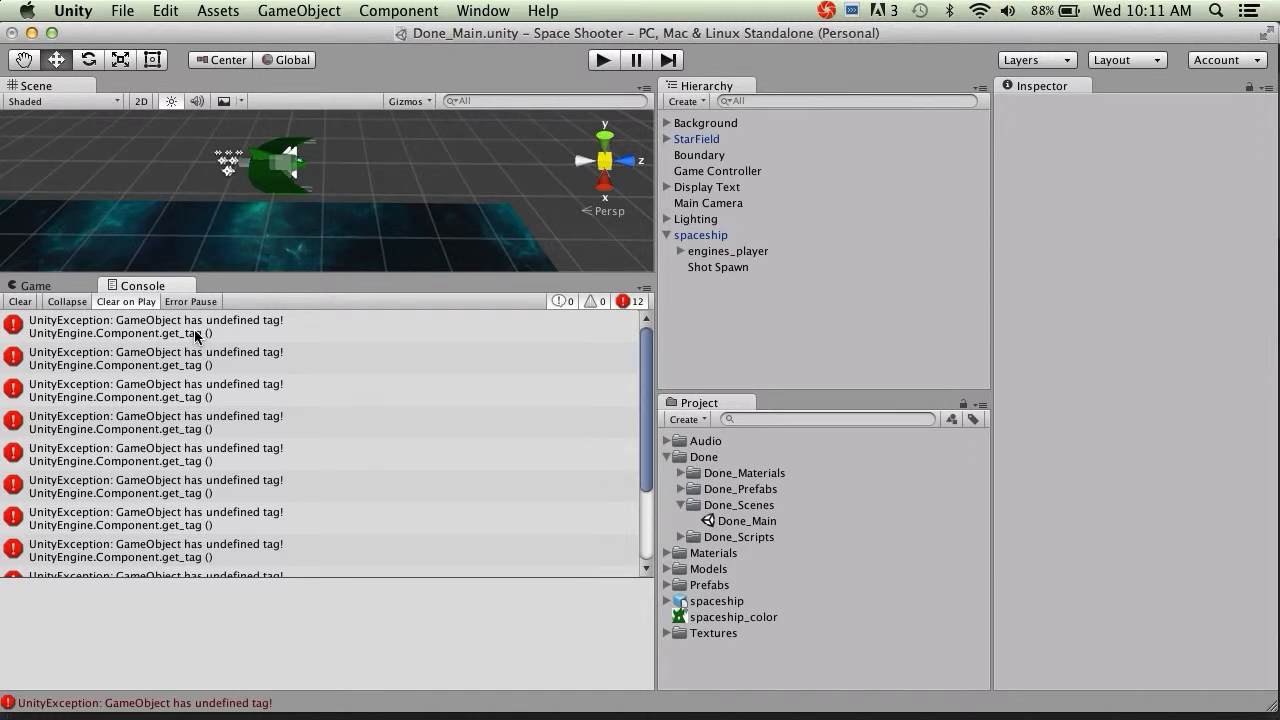
pyautogui.click(265, 193)
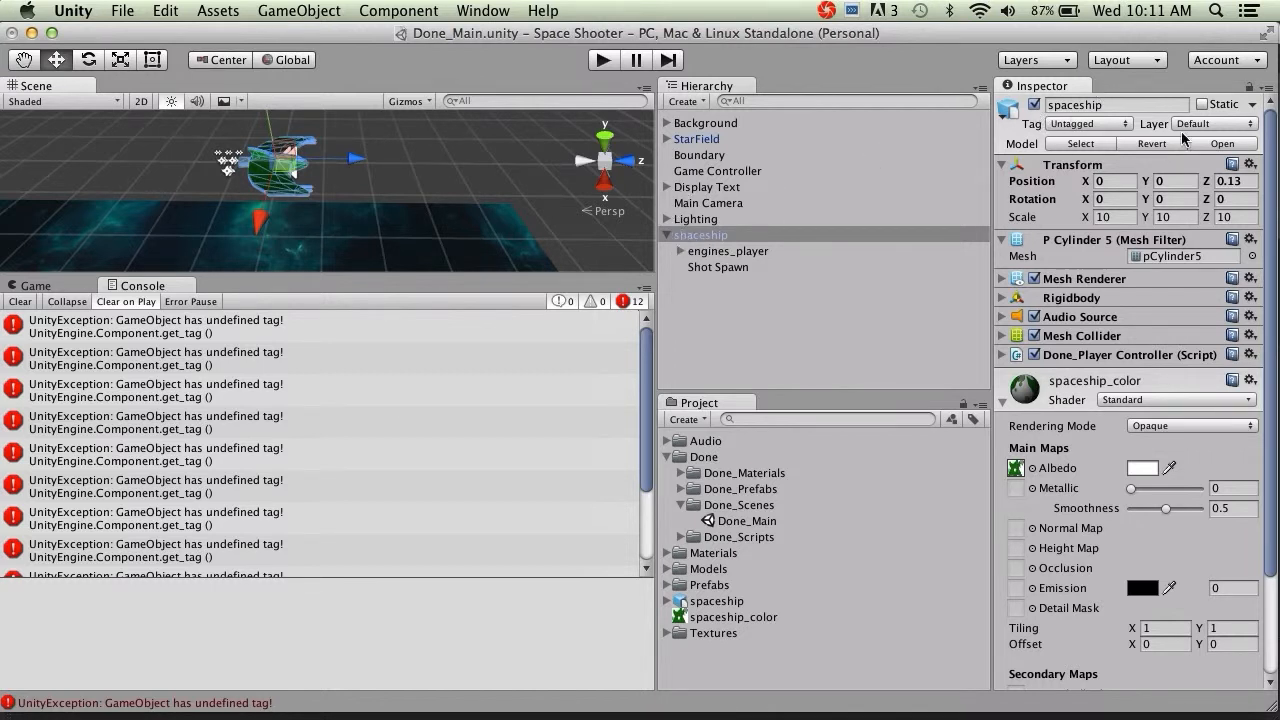
pyautogui.click(1115, 124)
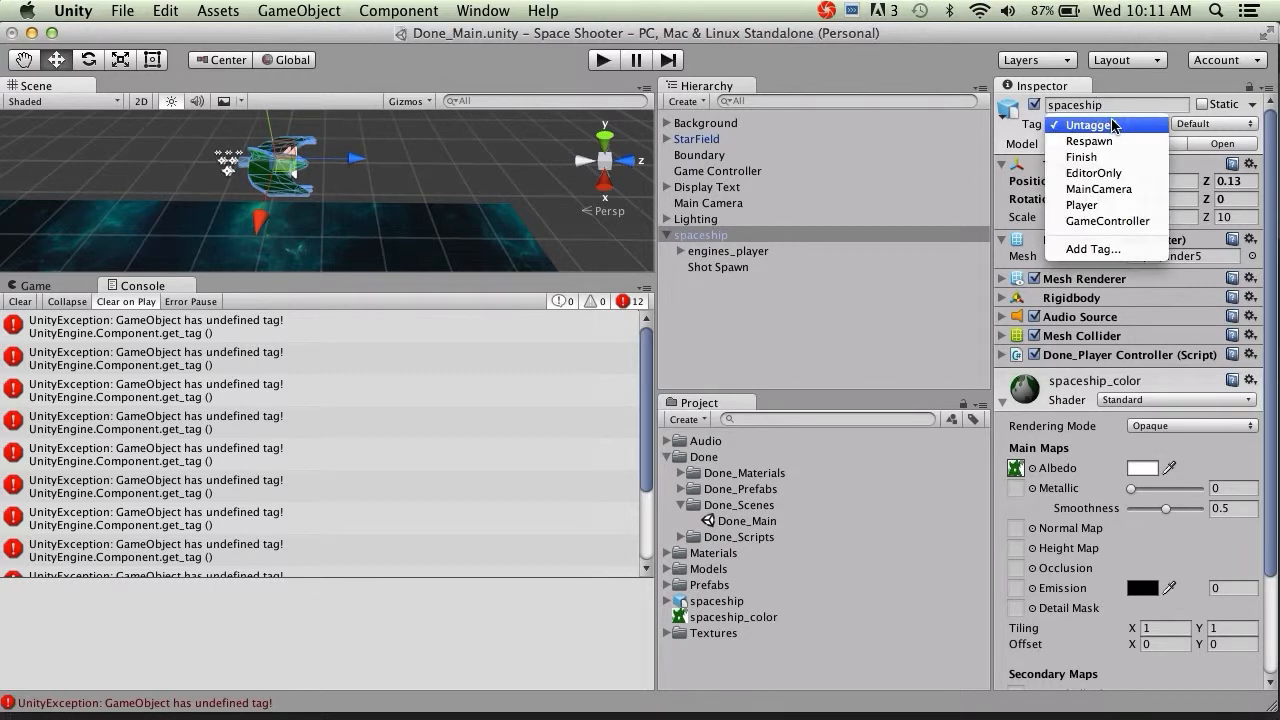
pyautogui.click(1113, 210)
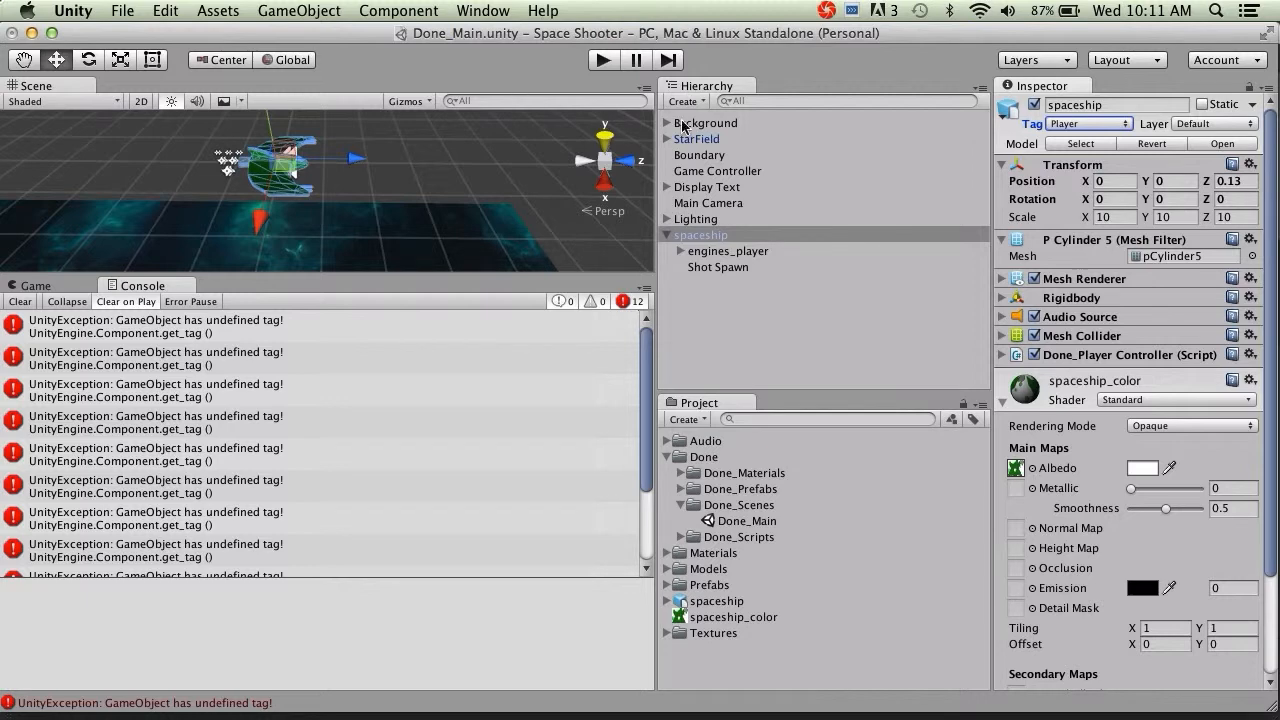
# Step: Play-test the game with the Player-tagged spaceship, moving it sideways and firing until it is destroyed, and stop the run
pyautogui.click(603, 61)
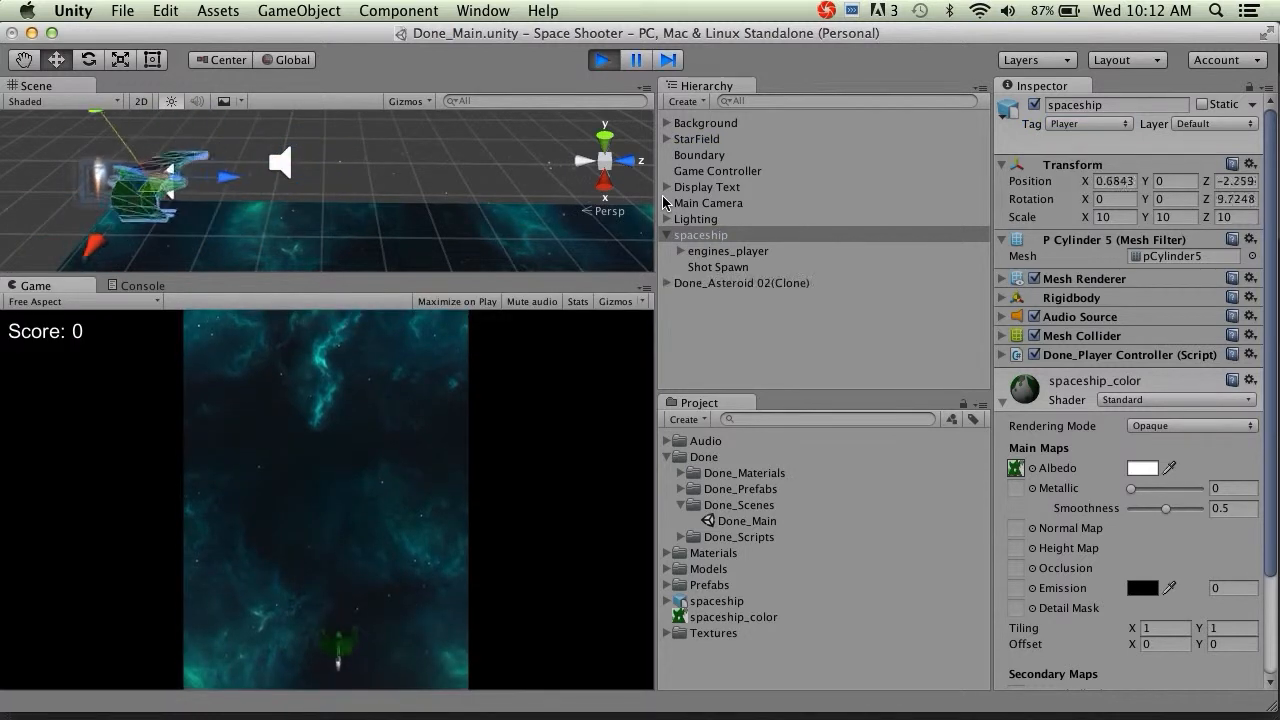
pyautogui.press('Right')
pyautogui.press('ctrl')
pyautogui.press('Left')
pyautogui.press('ctrl')
pyautogui.press('Right')
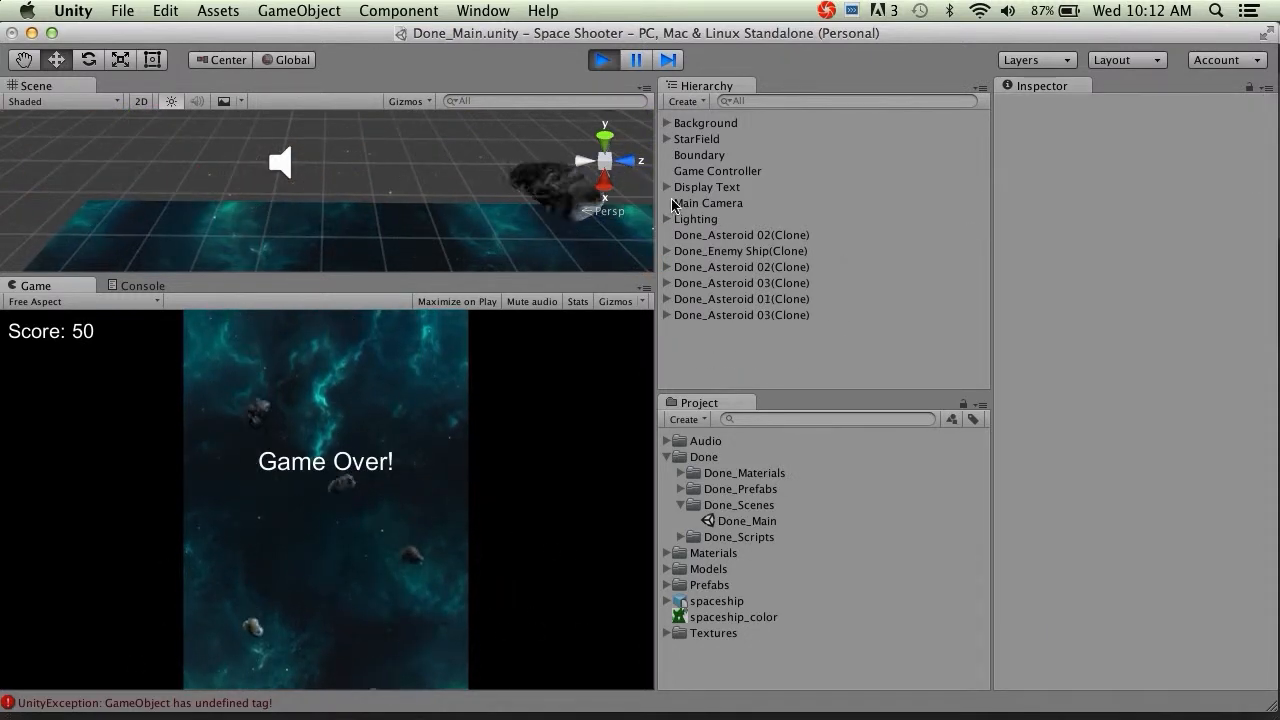
pyautogui.click(601, 62)
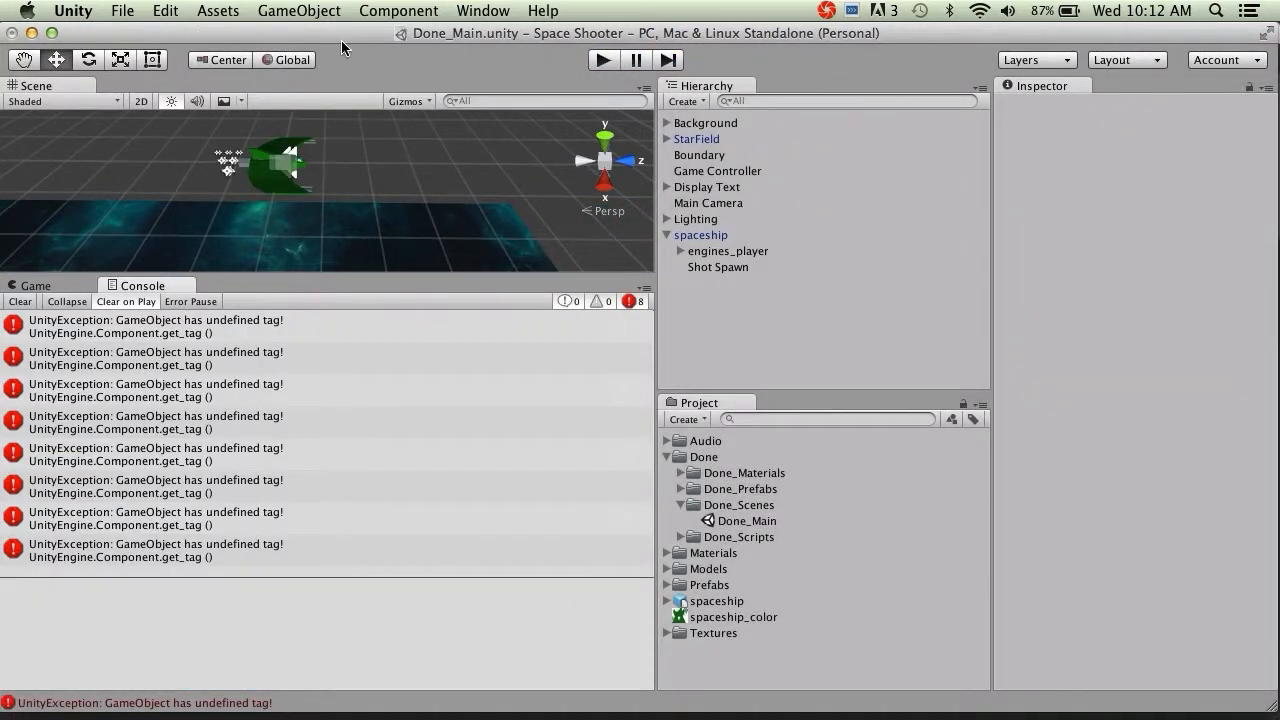